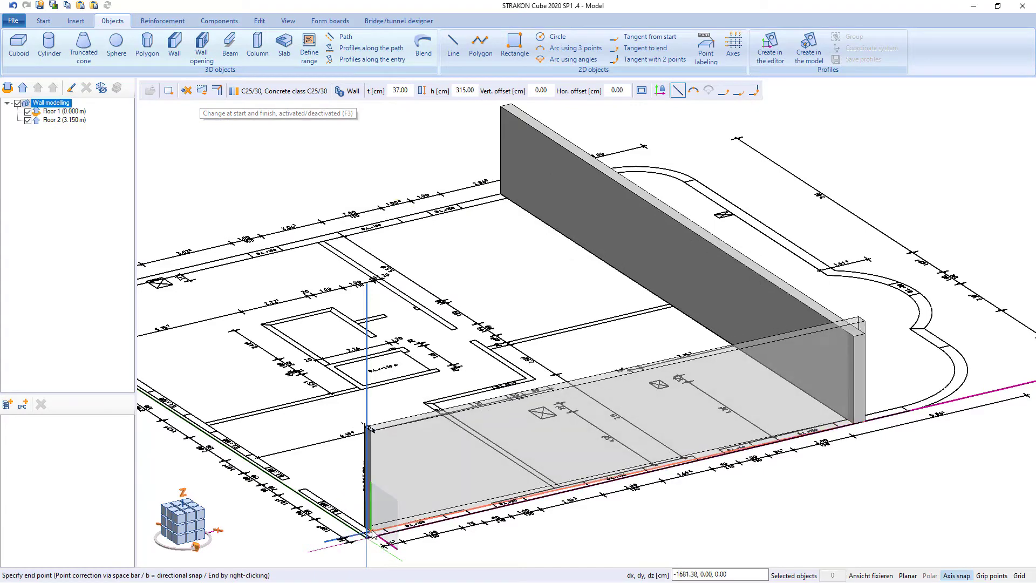
# - Finish the front exterior wall at the origin corner, and draw the adjacent side wall 25 cm thick with a 12 cm horizontal offset
pyautogui.click(365, 541)
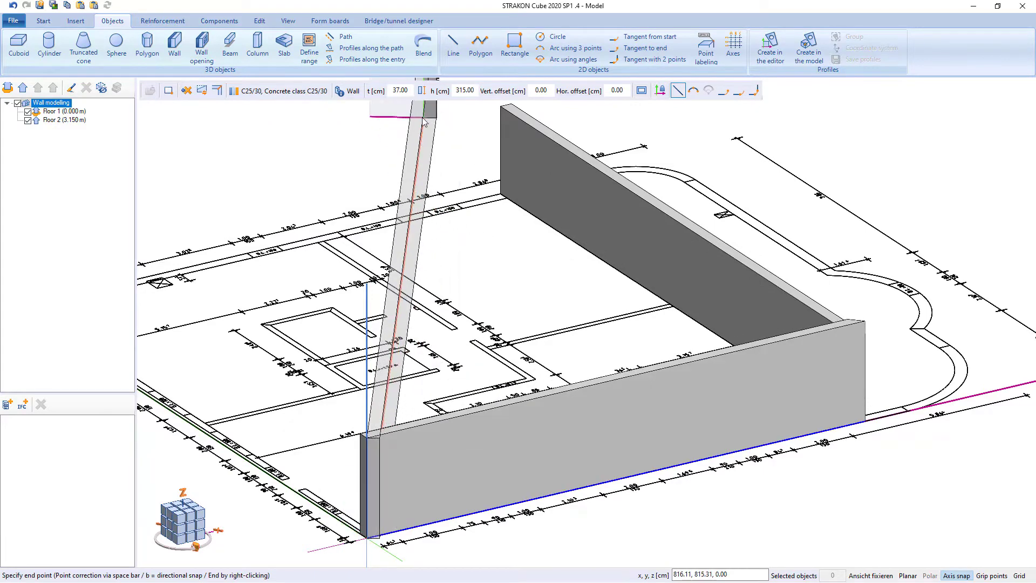
pyautogui.write('25')
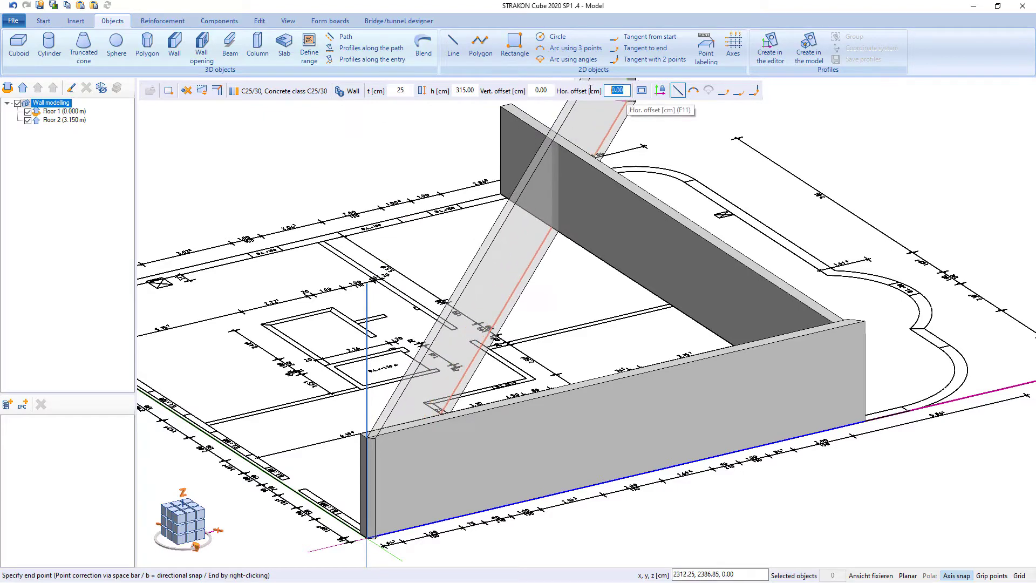
pyautogui.write('12')
pyautogui.moveTo(235, 433); pyautogui.dragTo(412, 400, button='middle')
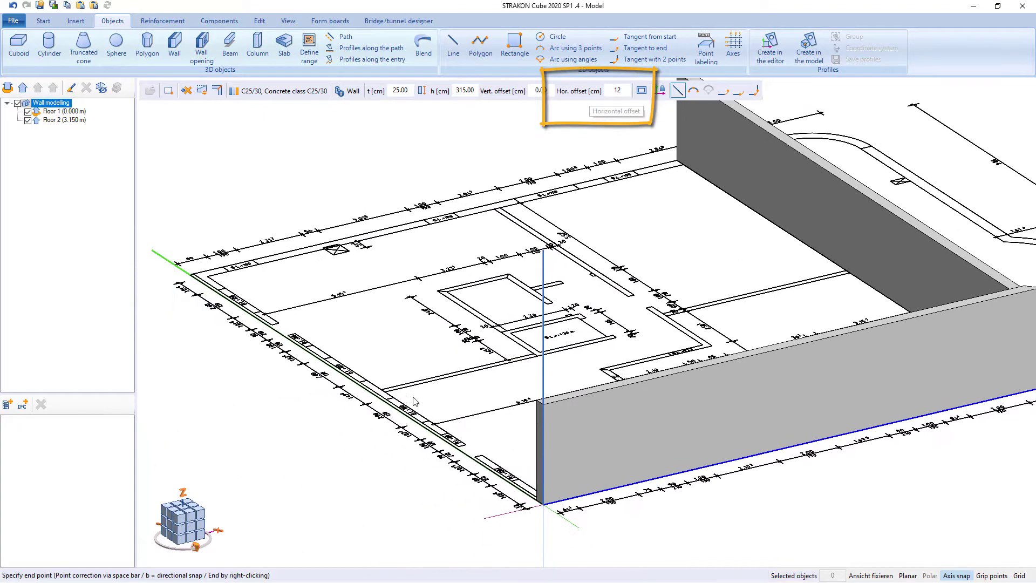
pyautogui.click(192, 276)
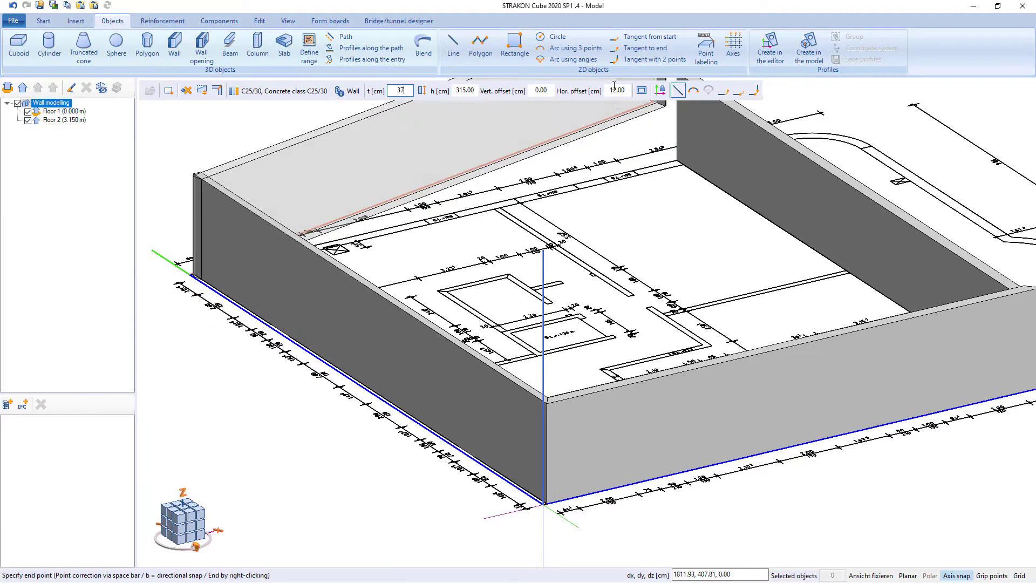
# - Close the exterior wall outline with the rear wall, using a thickness of 37 cm and a horizontal offset of 0
pyautogui.write('0')
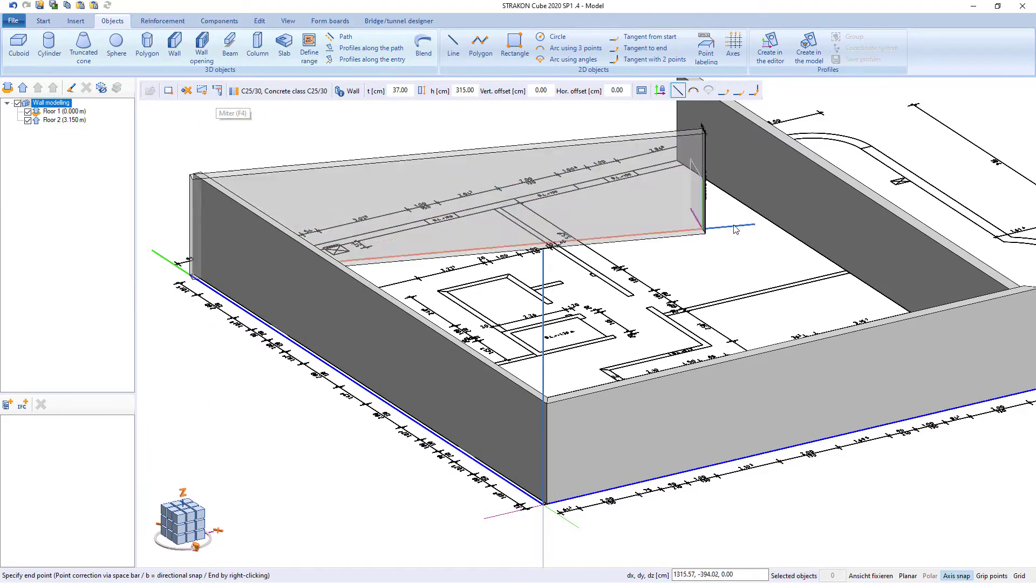
pyautogui.moveTo(748, 202); pyautogui.dragTo(695, 186, button='middle')
pyautogui.click(803, 138)
pyautogui.rightClick(803, 139)
# - Build the rectangular shaft on the plan with 20 cm walls, underside -130 cm, top 315 cm, width 166 cm and length 226 cm
pyautogui.scroll(-2, 757, 271)
pyautogui.moveTo(774, 263); pyautogui.dragTo(725, 253, button='middle')
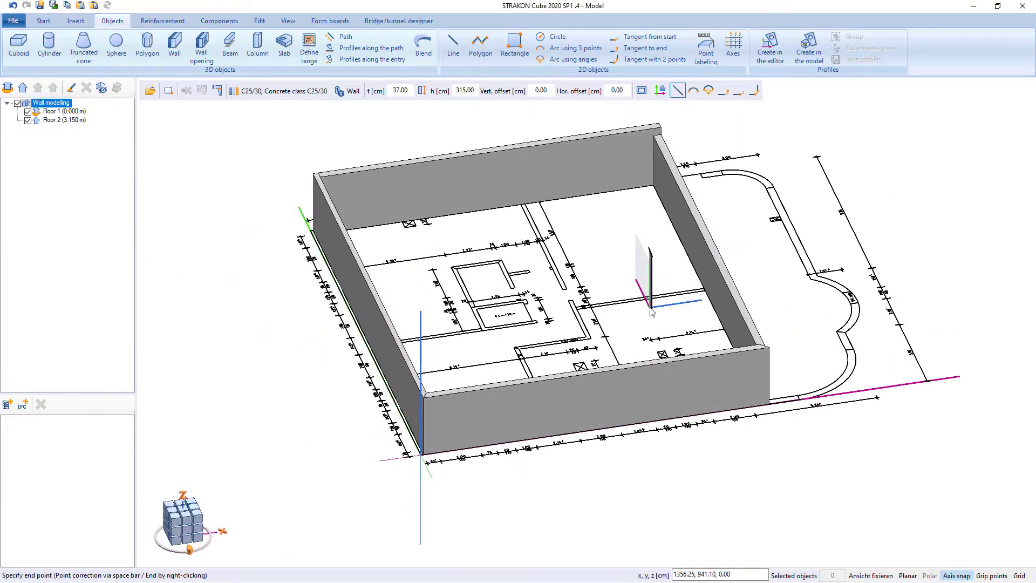
pyautogui.scroll(6, 528, 294)
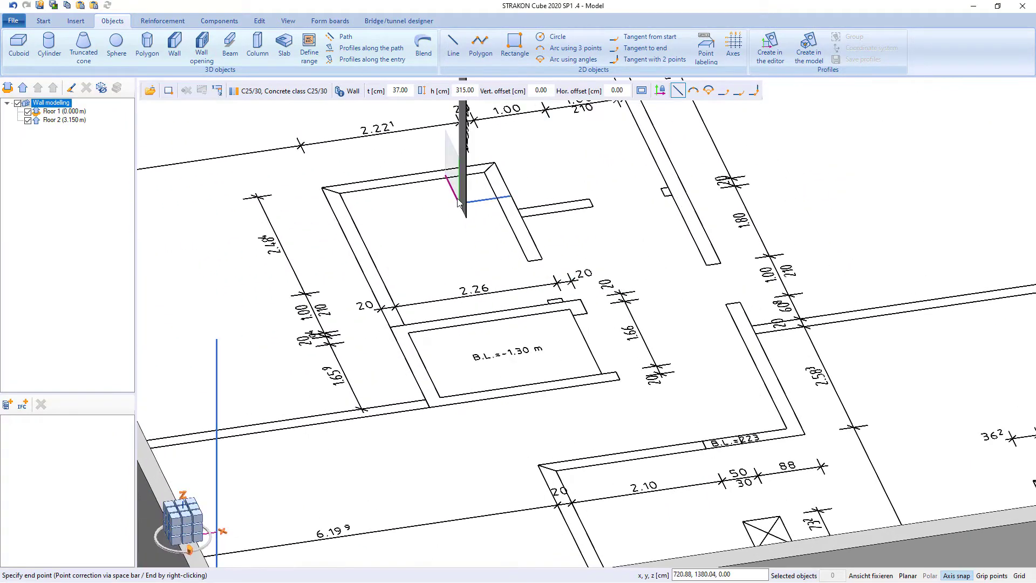
pyautogui.click(421, 96)
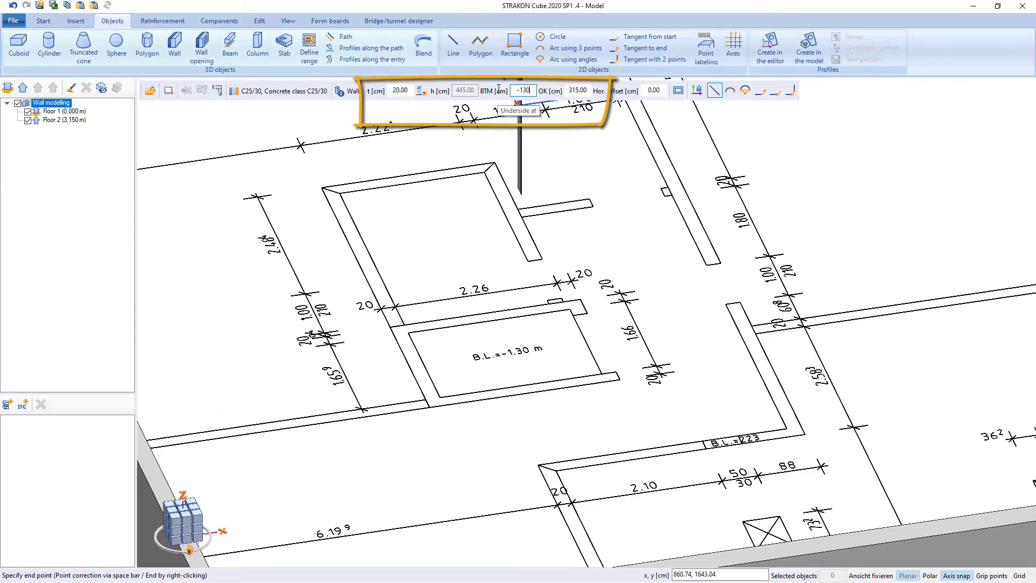
pyautogui.click(679, 93)
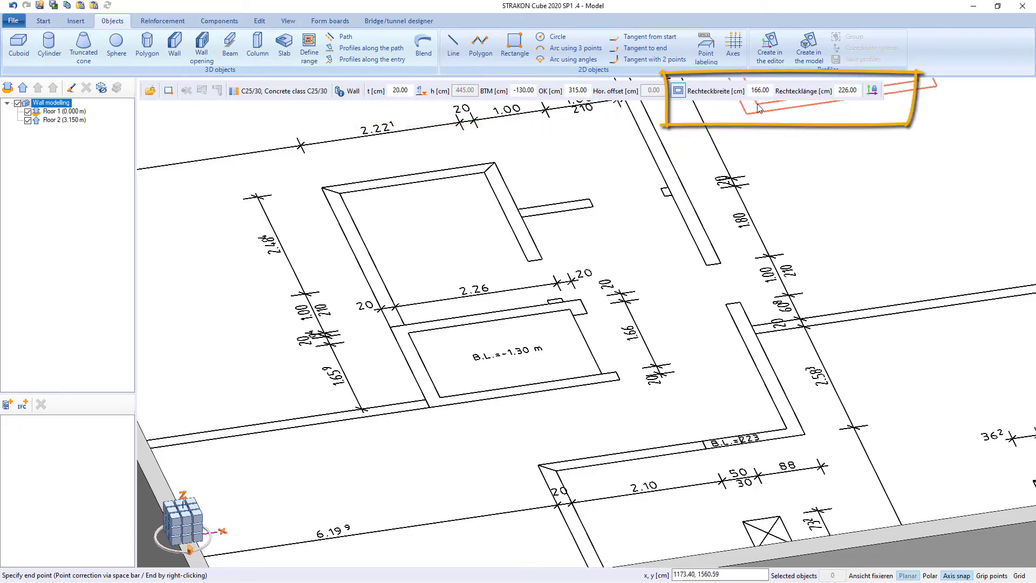
pyautogui.click(453, 394)
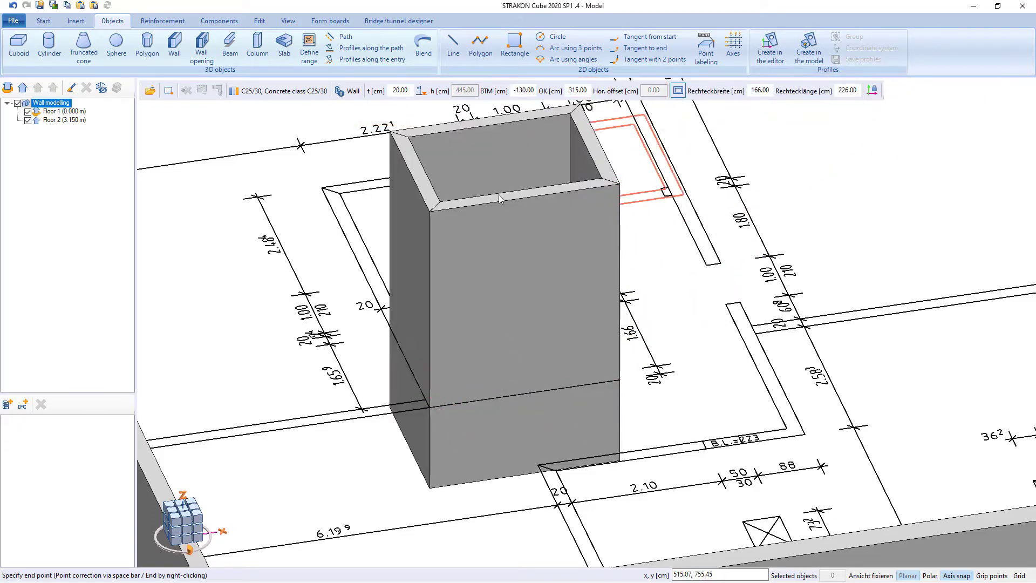
# - Draw a straight interior wall from the side exterior wall to the shaft in planar top view, 305 cm high with a 10 cm vertical offset
pyautogui.click(420, 91)
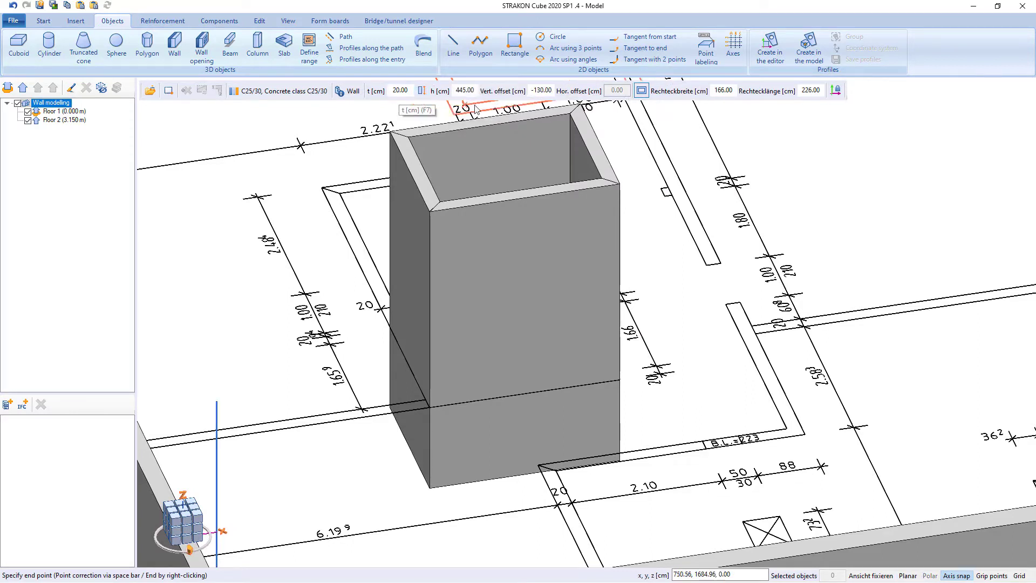
pyautogui.write('305')
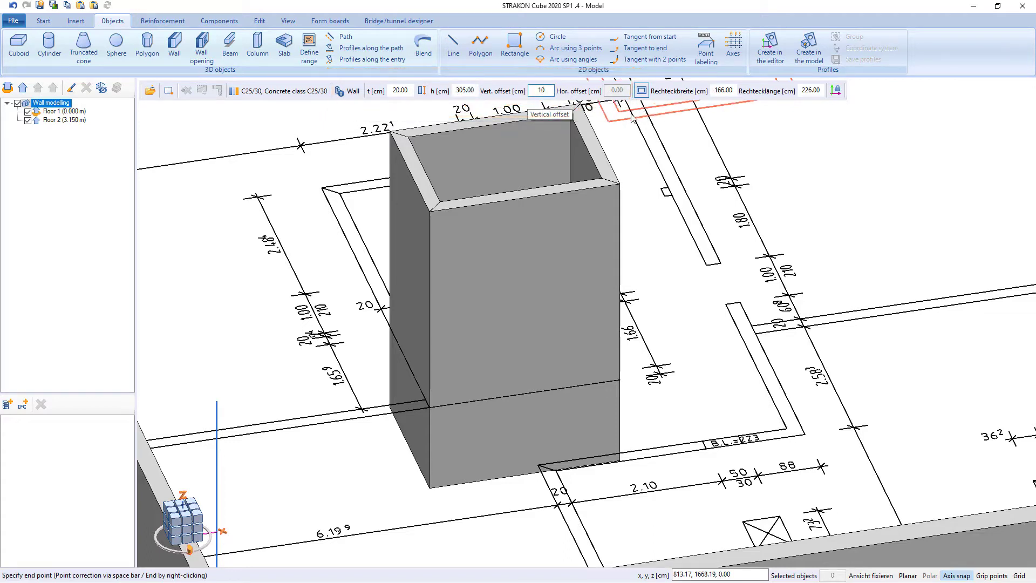
pyautogui.click(643, 93)
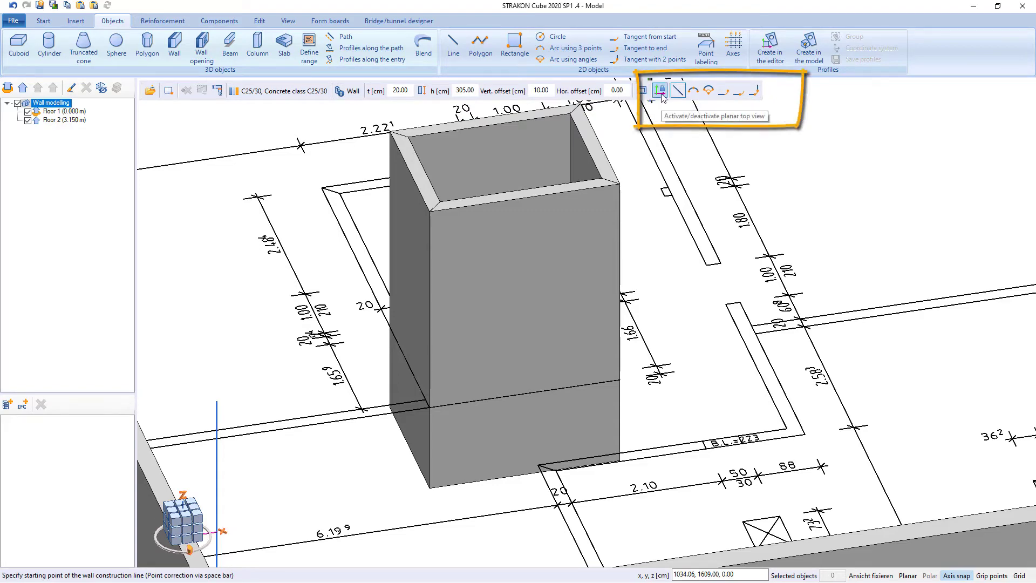
pyautogui.click(661, 91)
pyautogui.scroll(2, 214, 329)
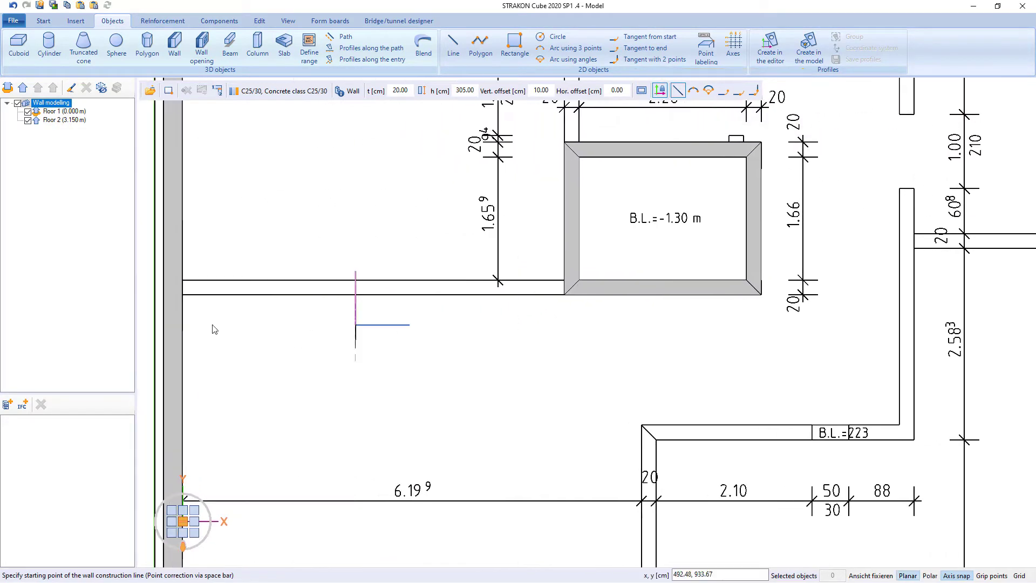
pyautogui.click(183, 296)
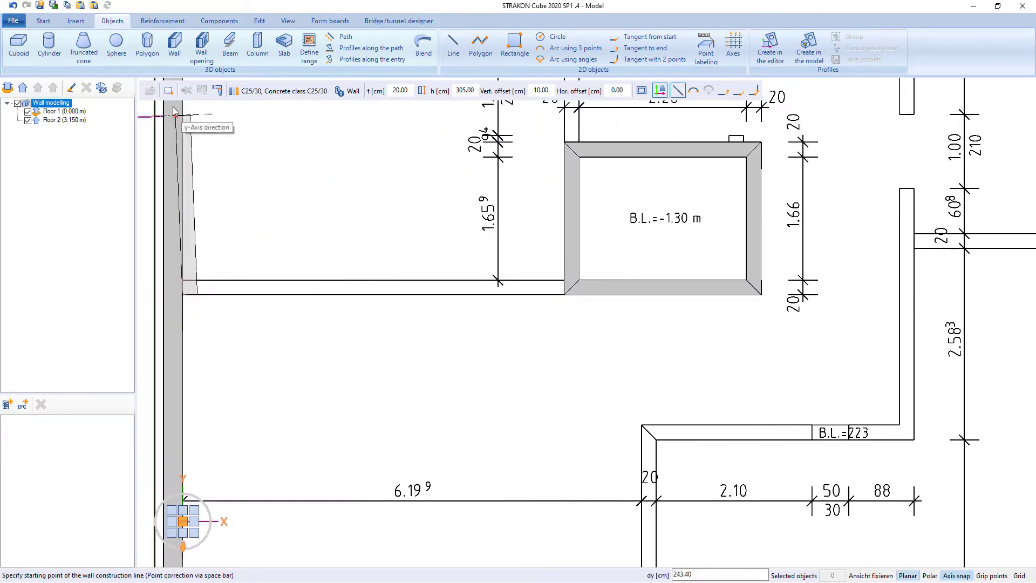
pyautogui.click(564, 295)
# - Draw the three 20 cm walls with mitred corners that enclose the room above the shaft
pyautogui.moveTo(620, 169); pyautogui.dragTo(534, 418, button='middle')
pyautogui.click(493, 392)
pyautogui.click(217, 91)
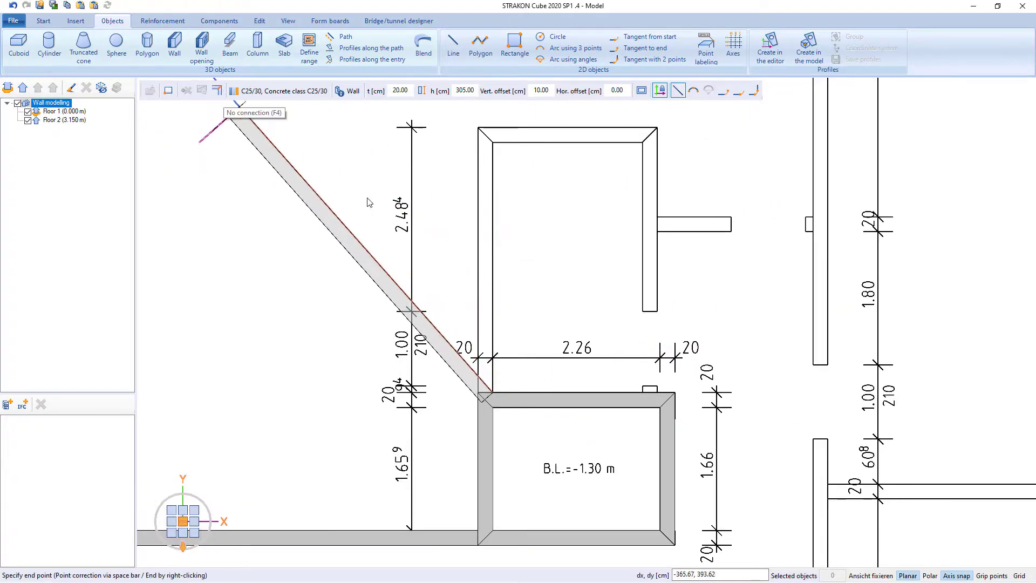
pyautogui.click(493, 142)
pyautogui.click(642, 143)
pyautogui.click(642, 392)
pyautogui.rightClick(677, 294)
# - Draw the short 20 cm wall from the enclosed room across to the long interior partition line
pyautogui.click(657, 232)
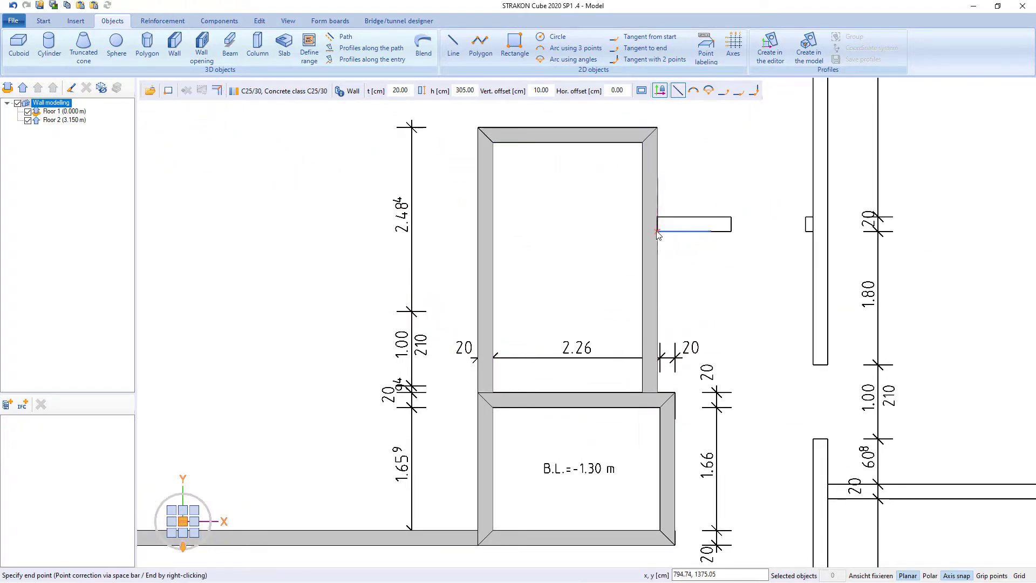
pyautogui.click(813, 232)
pyautogui.rightClick(769, 303)
# - Draw the long interior wall from the rear exterior wall to the B.L.=223 wall, correcting its end point to the inner corner
pyautogui.scroll(-8, 767, 302)
pyautogui.moveTo(813, 225); pyautogui.dragTo(691, 297, button='middle')
pyautogui.scroll(2, 677, 181)
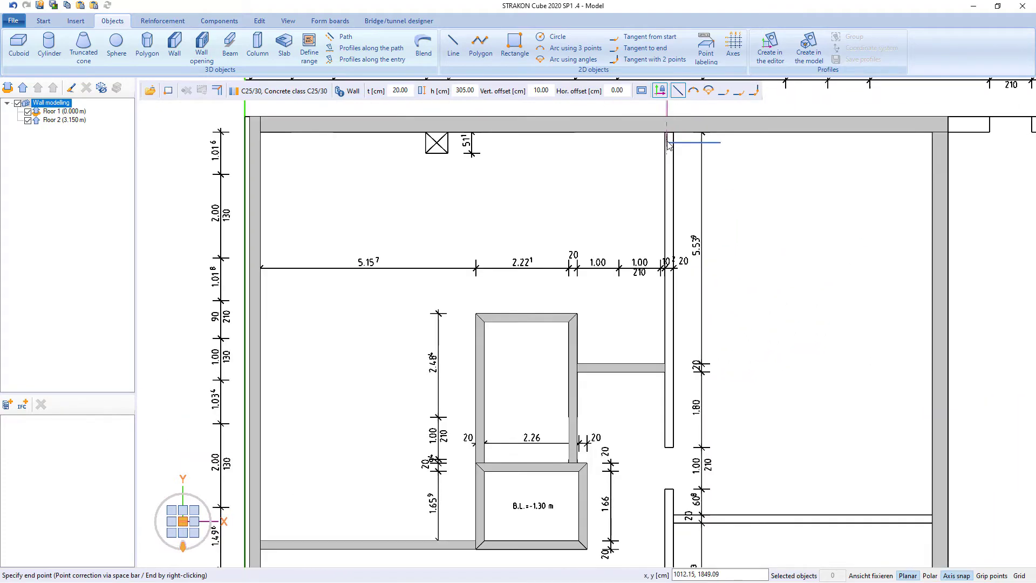
pyautogui.click(666, 133)
pyautogui.moveTo(654, 440); pyautogui.dragTo(651, 259, button='middle')
pyautogui.click(668, 370)
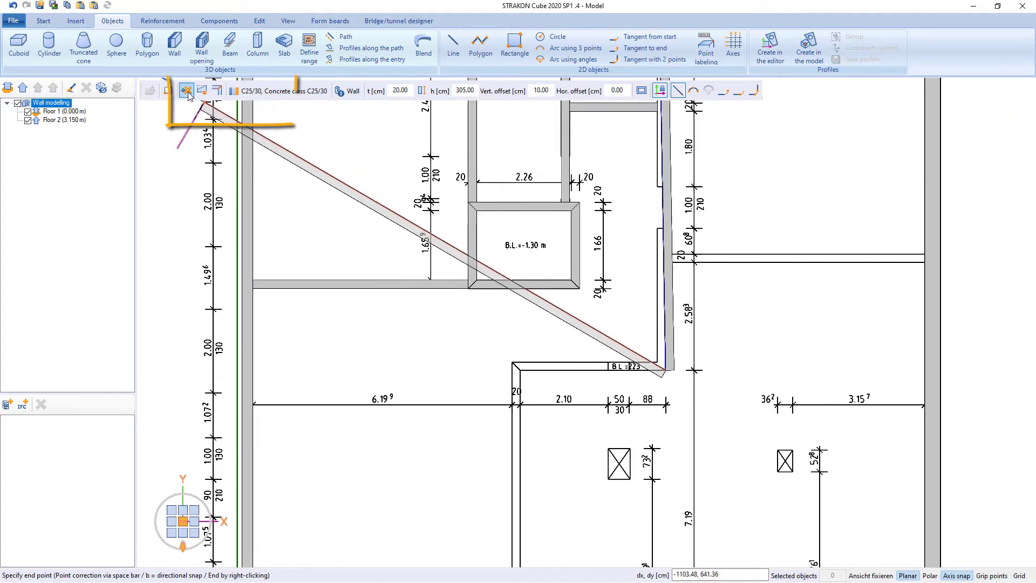
pyautogui.click(189, 96)
pyautogui.scroll(5, 658, 365)
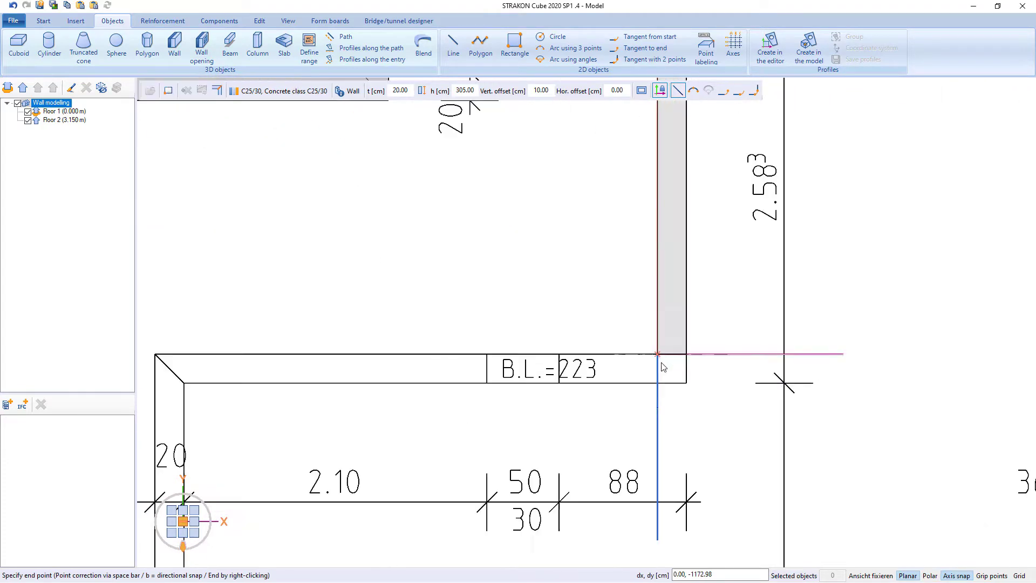
pyautogui.click(657, 354)
# - Set the wall thickness to 37 cm, underside to 0 and top to 315 cm, and make Floor 2 active
pyautogui.scroll(-3, 693, 379)
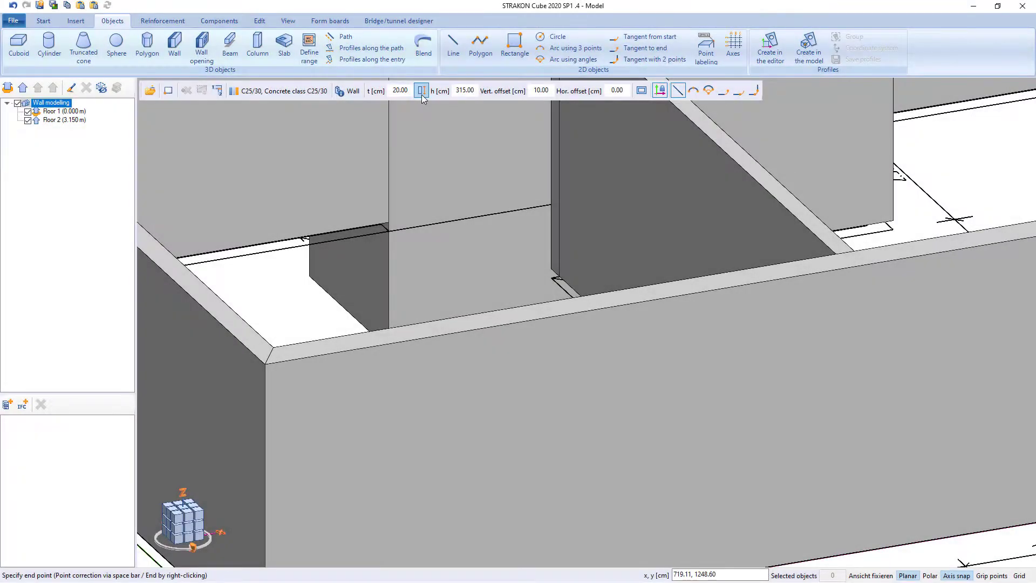
pyautogui.click(422, 93)
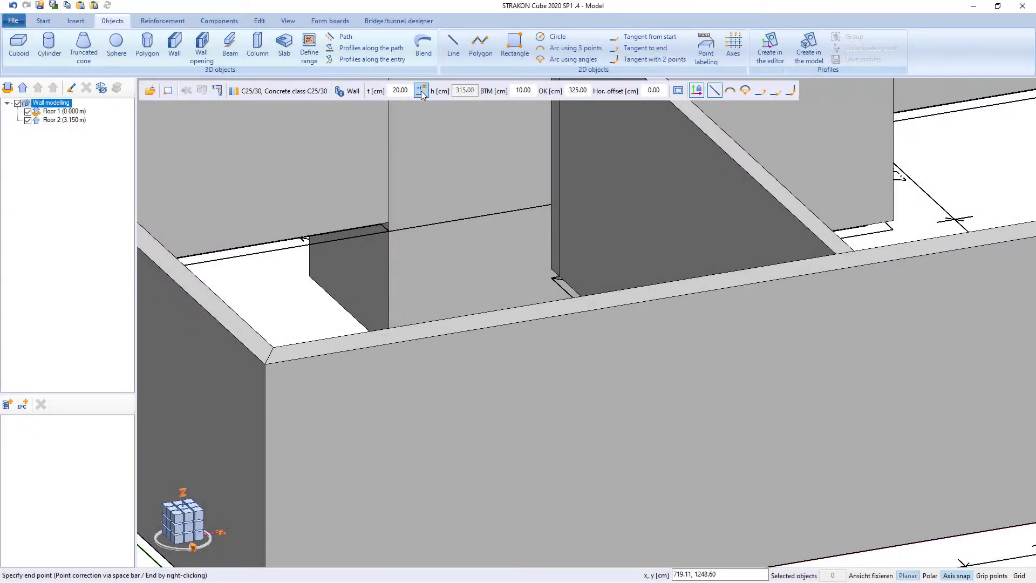
pyautogui.click(408, 90)
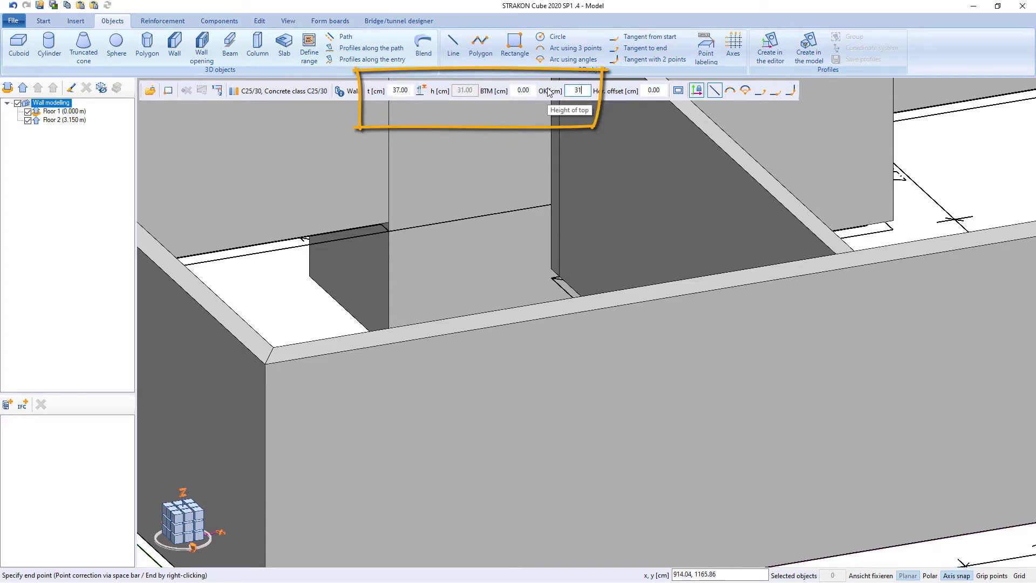
pyautogui.click(65, 120)
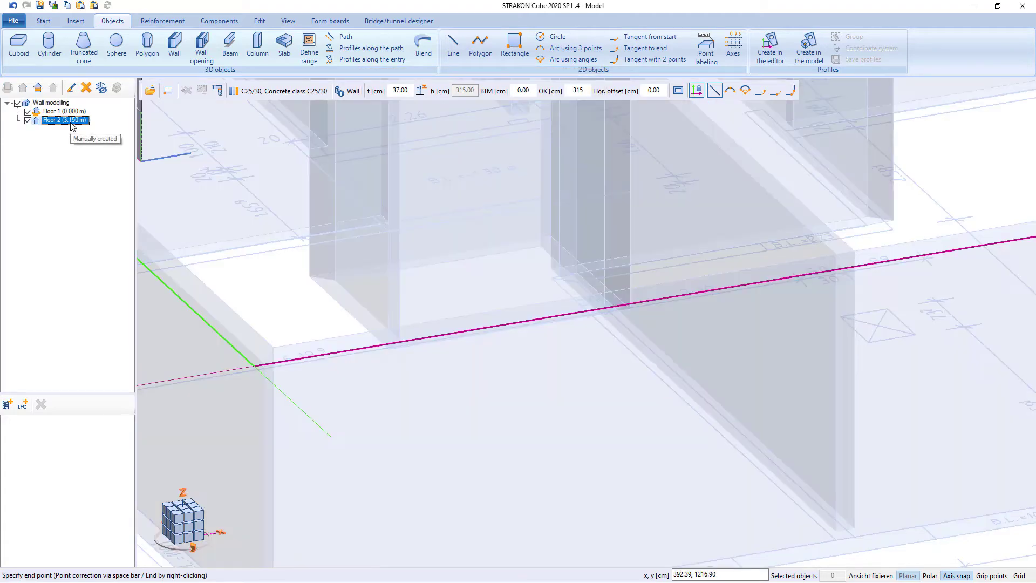
# - Draw the four exterior walls of Floor 2 along the outline below, working in planar top view
pyautogui.click(696, 91)
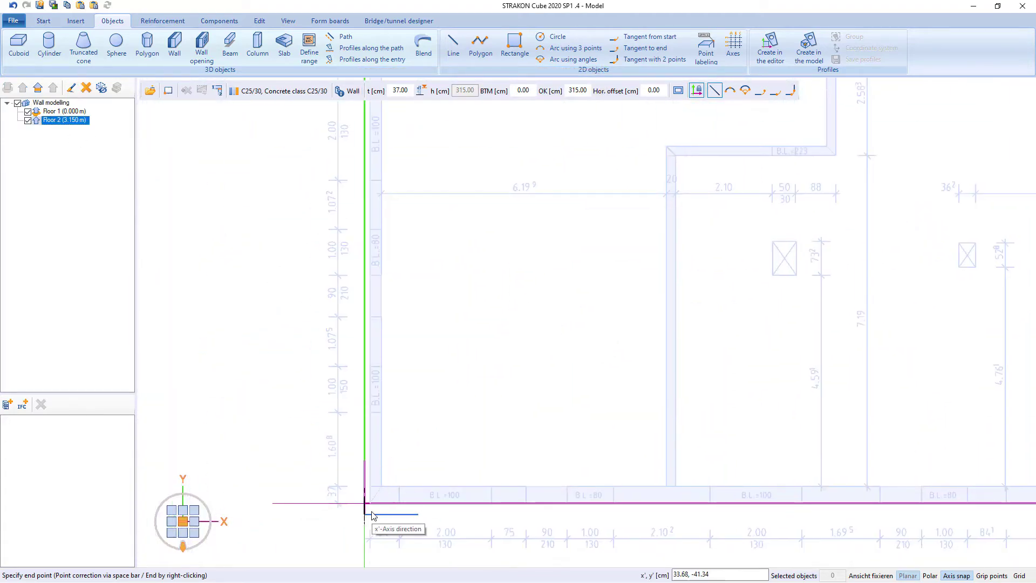
pyautogui.click(168, 91)
pyautogui.scroll(-5, 454, 409)
pyautogui.moveTo(423, 202); pyautogui.dragTo(397, 422, button='middle')
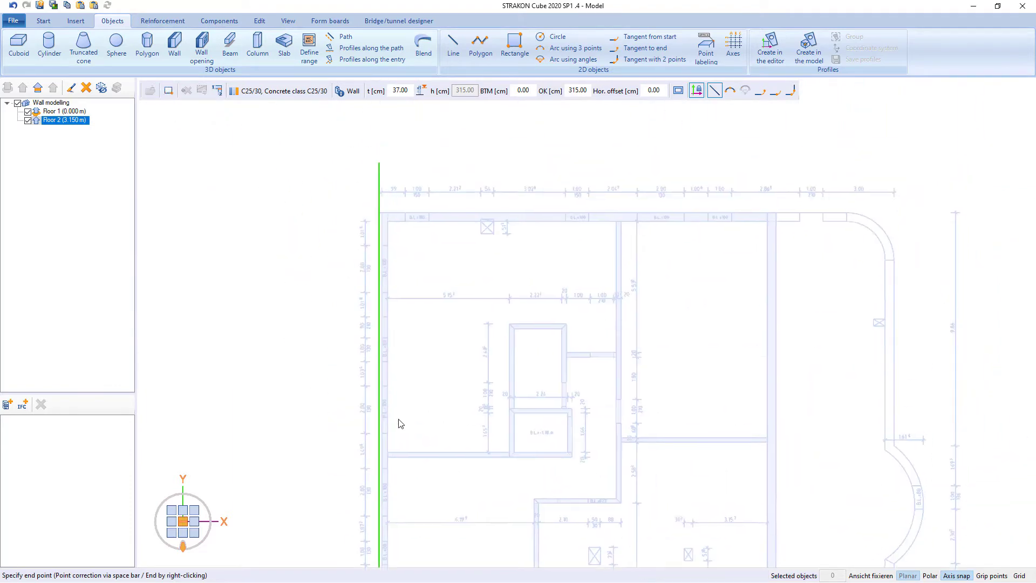
pyautogui.scroll(3, 393, 286)
pyautogui.click(373, 183)
pyautogui.click(582, 184)
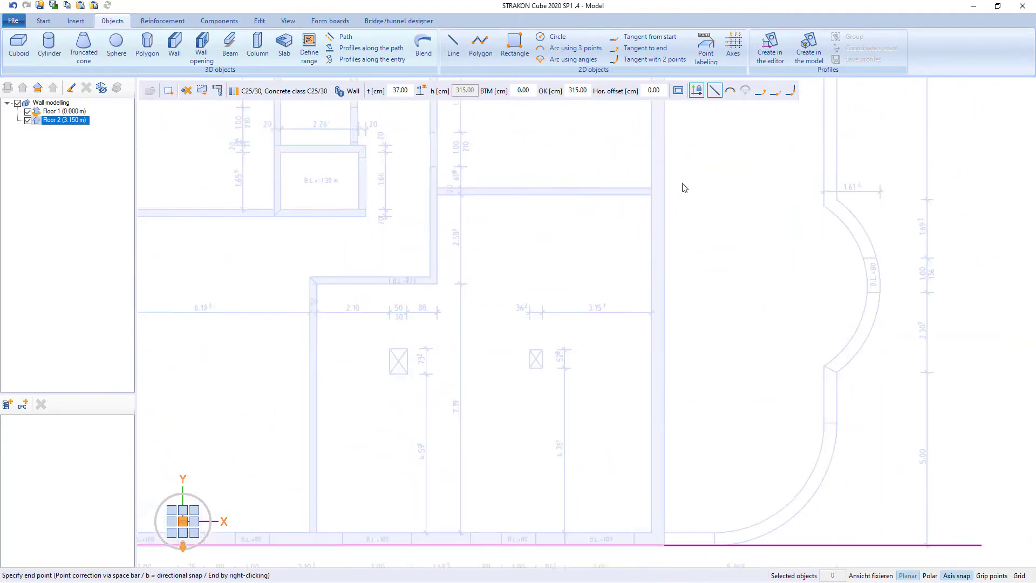
pyautogui.click(670, 522)
pyautogui.moveTo(225, 499); pyautogui.dragTo(557, 387, button='middle')
pyautogui.click(423, 407)
pyautogui.keyDown('shift'); pyautogui.moveTo(485, 358); pyautogui.dragTo(499, 317, button='middle'); pyautogui.keyUp('shift')
pyautogui.scroll(-3, 498, 317)
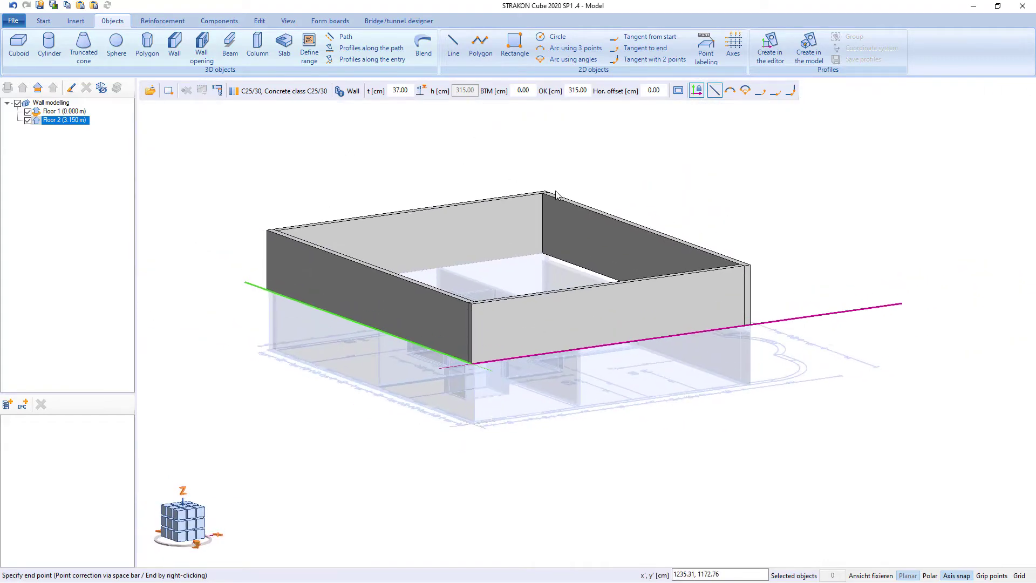
pyautogui.rightClick(539, 204)
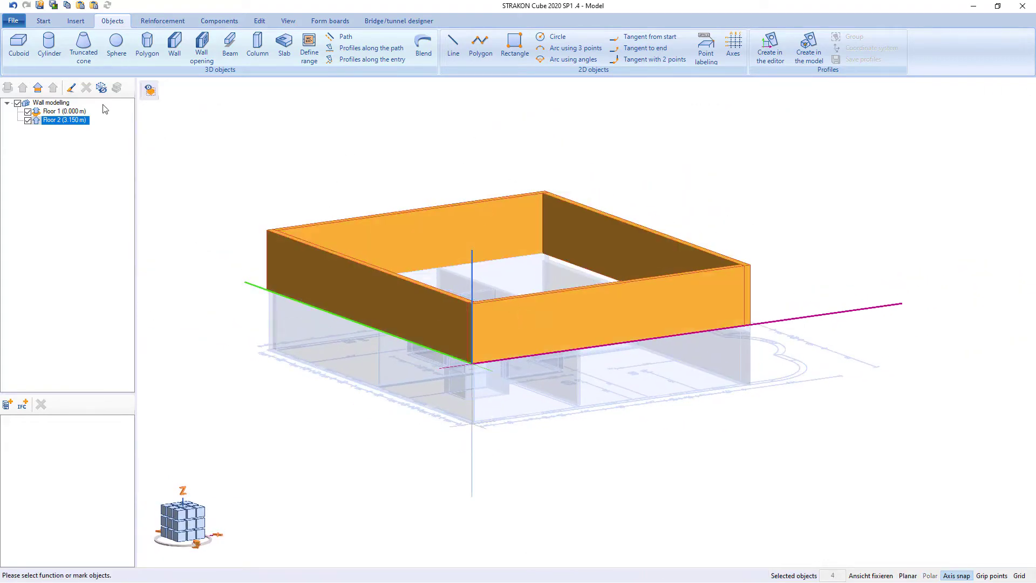
# - Assign the four selected upper walls to Floor 2 and hide that floor
pyautogui.rightClick(75, 120)
pyautogui.click(81, 227)
pyautogui.click(28, 120)
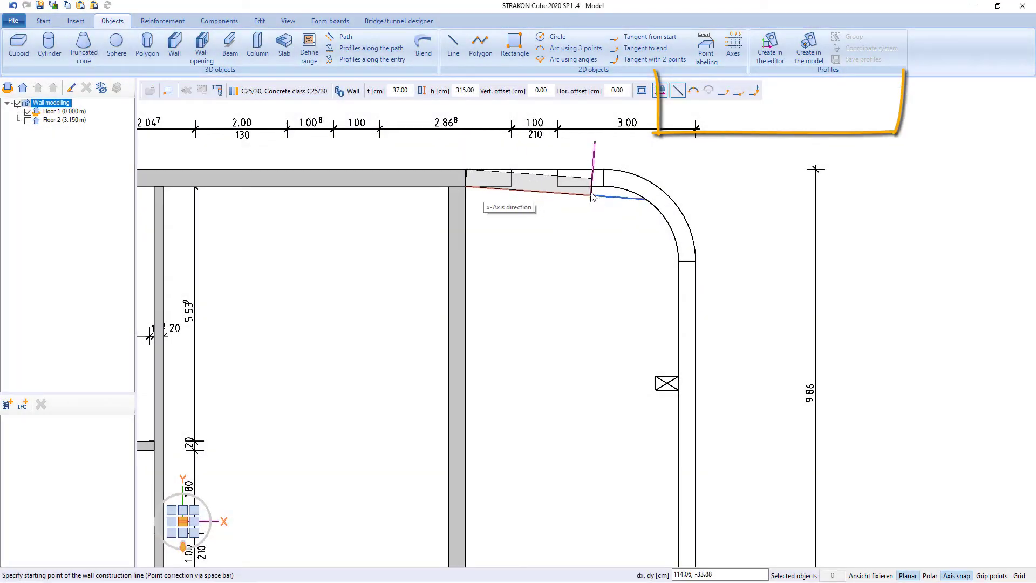
# - Draw the straight extension wall up to the start of the curve and continue it with a tangent arc around the rounded corner
pyautogui.click(602, 187)
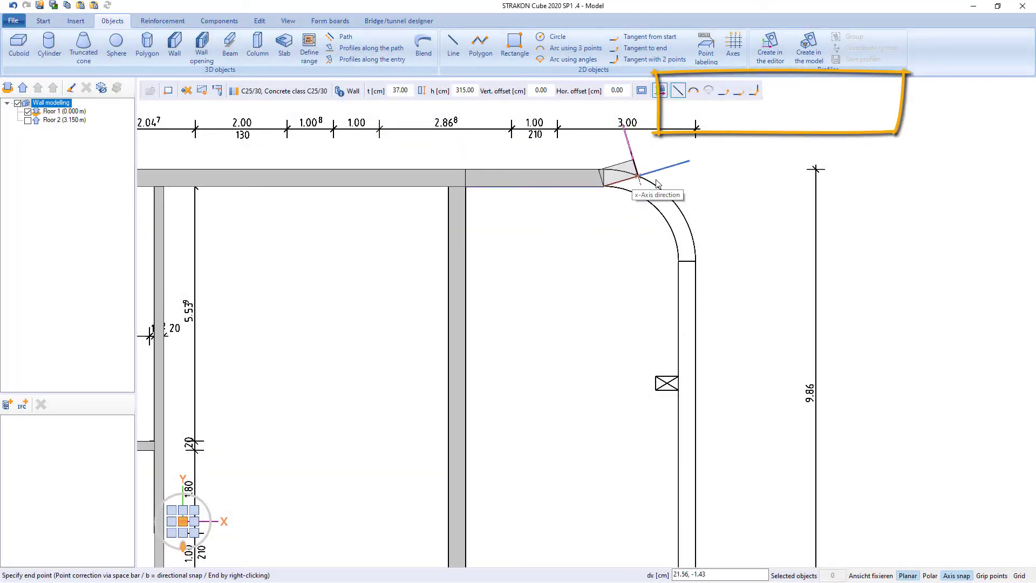
pyautogui.click(741, 96)
pyautogui.click(686, 261)
# - Continue the extension wall straight down to the bay, and draw the curved bay wall as a three-point arc
pyautogui.click(677, 91)
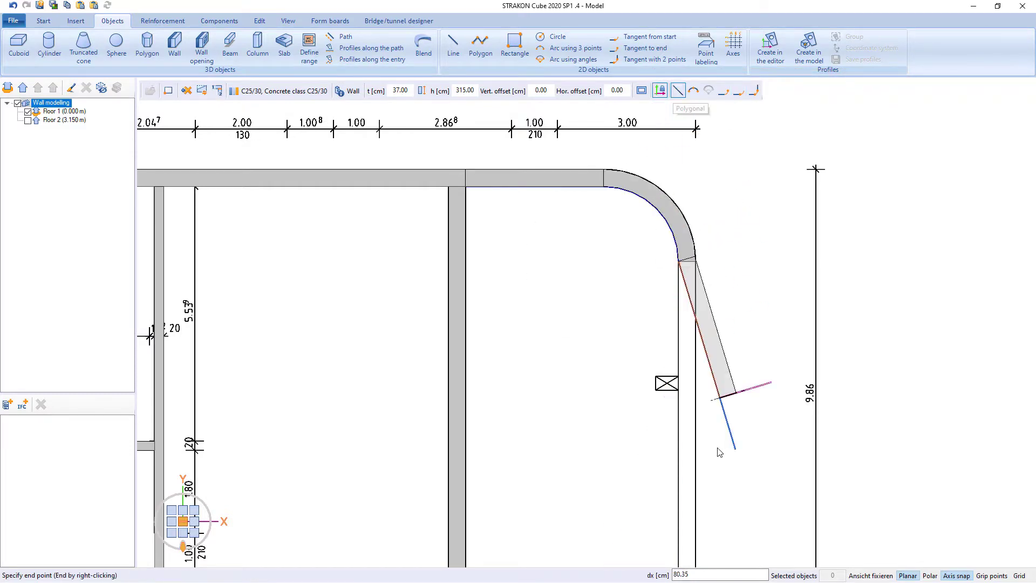
pyautogui.moveTo(717, 448); pyautogui.dragTo(673, 243, button='middle')
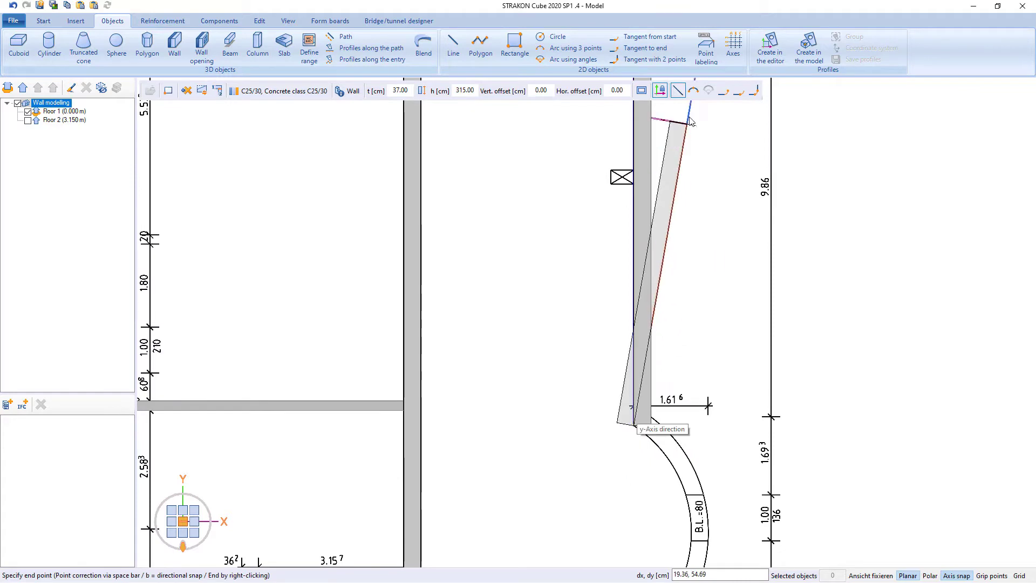
pyautogui.click(694, 91)
pyautogui.moveTo(716, 450); pyautogui.dragTo(696, 303, button='middle')
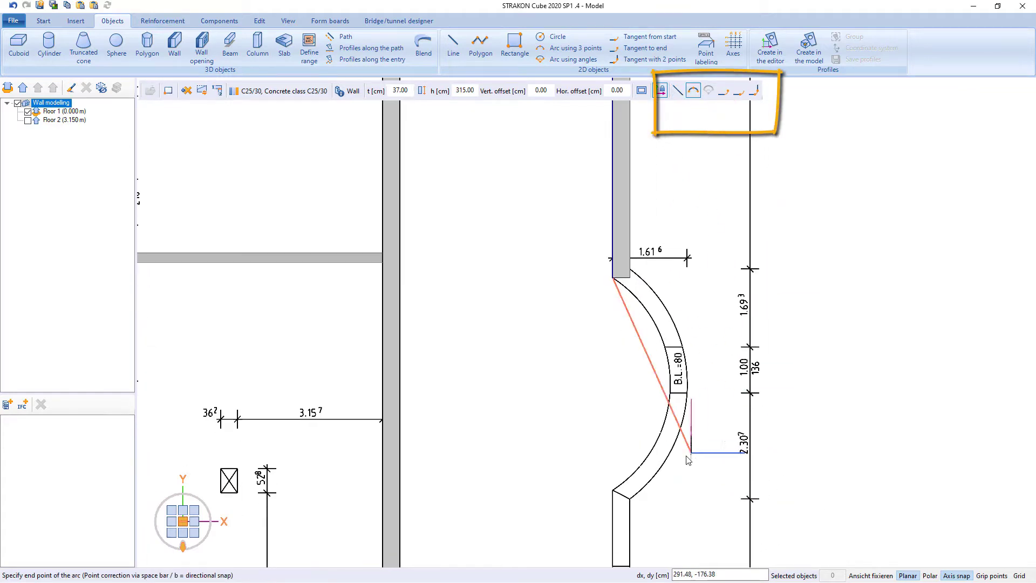
pyautogui.click(613, 490)
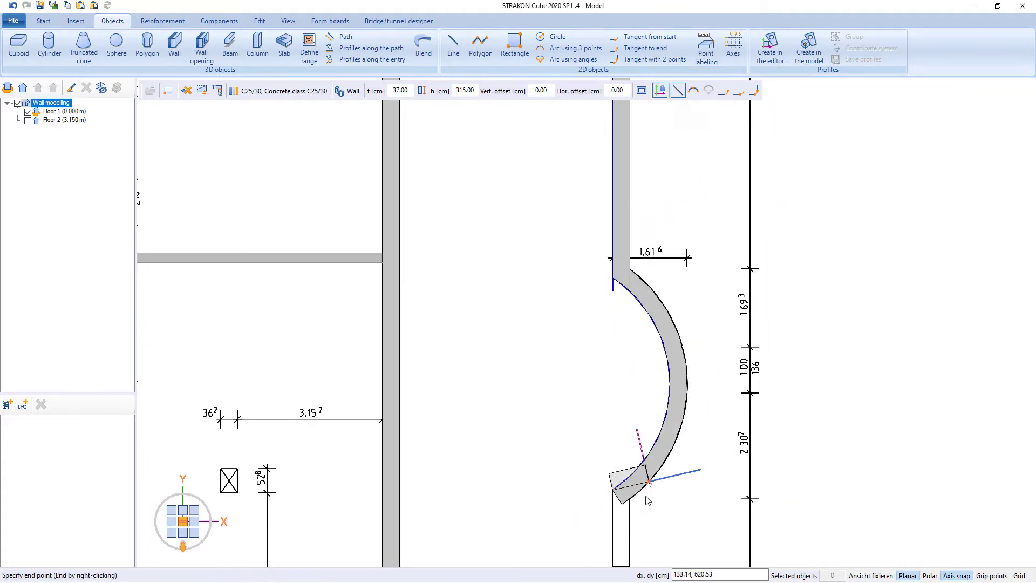
# - Draw the short straight wall from the bay down to the curve, and the short wall from the building corner to the curve's other end
pyautogui.moveTo(623, 561); pyautogui.dragTo(639, 399, button='middle')
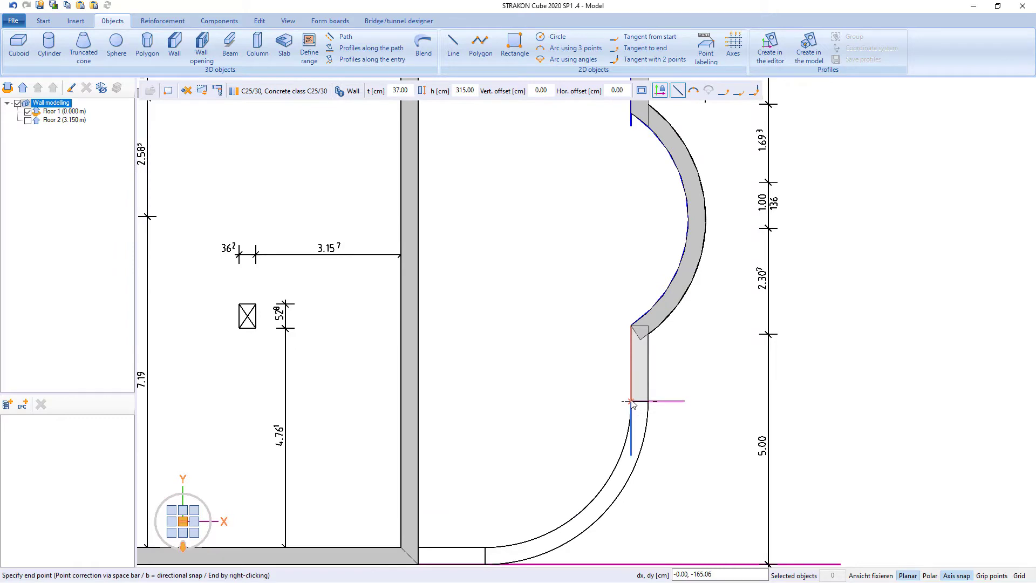
pyautogui.click(632, 402)
pyautogui.moveTo(438, 557); pyautogui.dragTo(447, 501, button='middle')
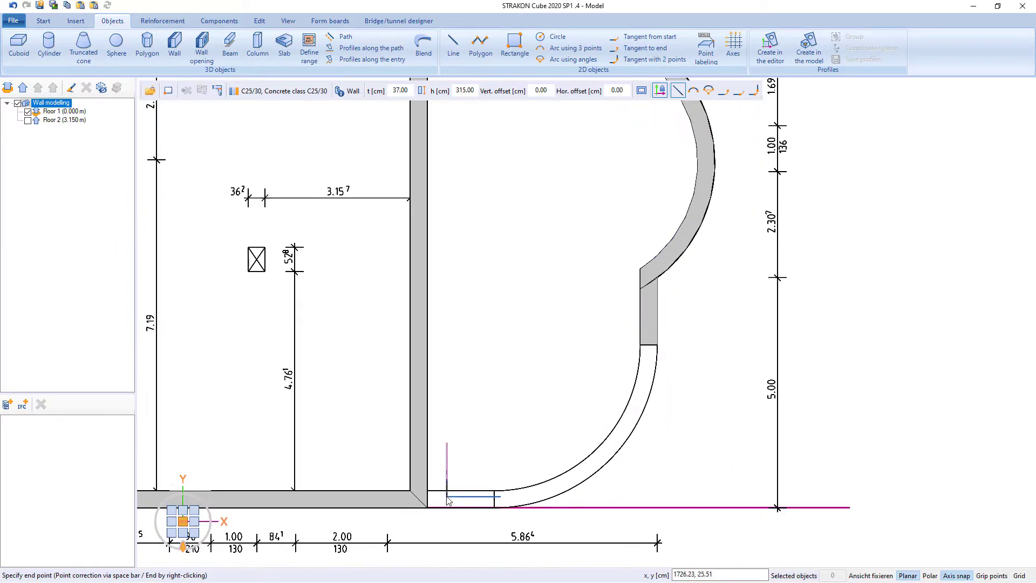
pyautogui.click(494, 508)
pyautogui.rightClick(531, 431)
# - Close the remaining rounded corner with an arc wall tangent to both short straight walls
pyautogui.moveTo(571, 429); pyautogui.dragTo(557, 407, button='middle')
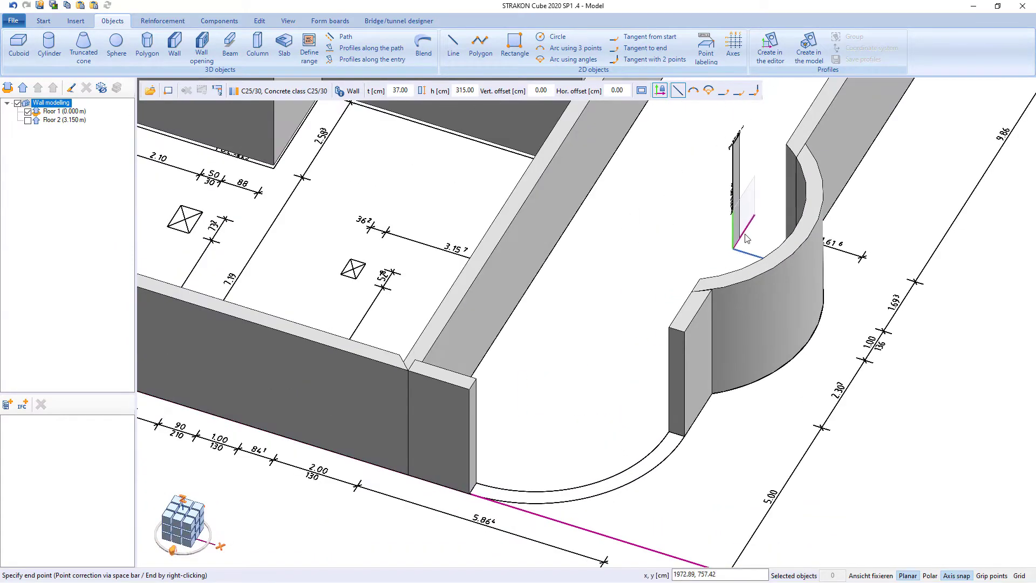
pyautogui.click(753, 90)
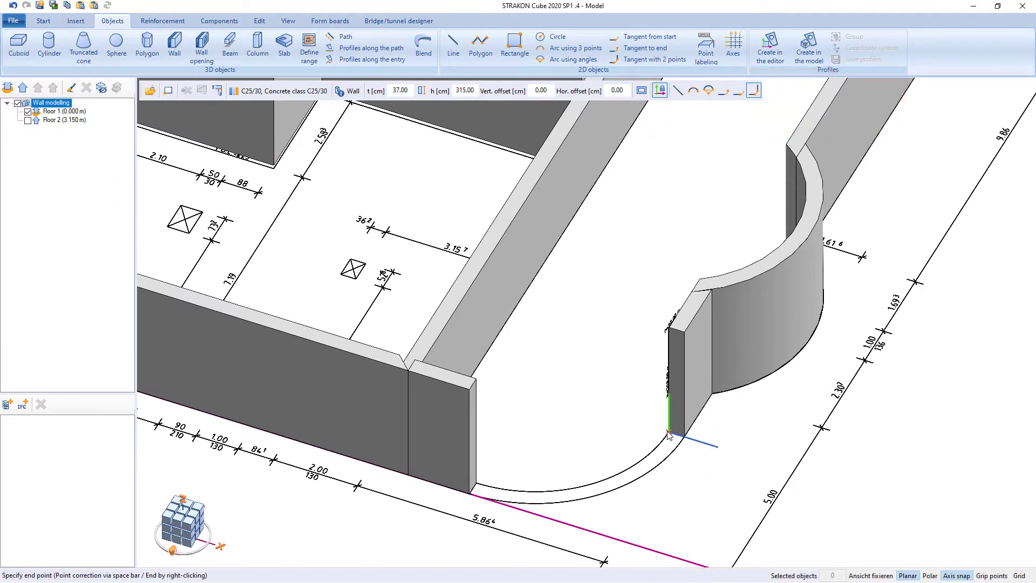
pyautogui.click(475, 483)
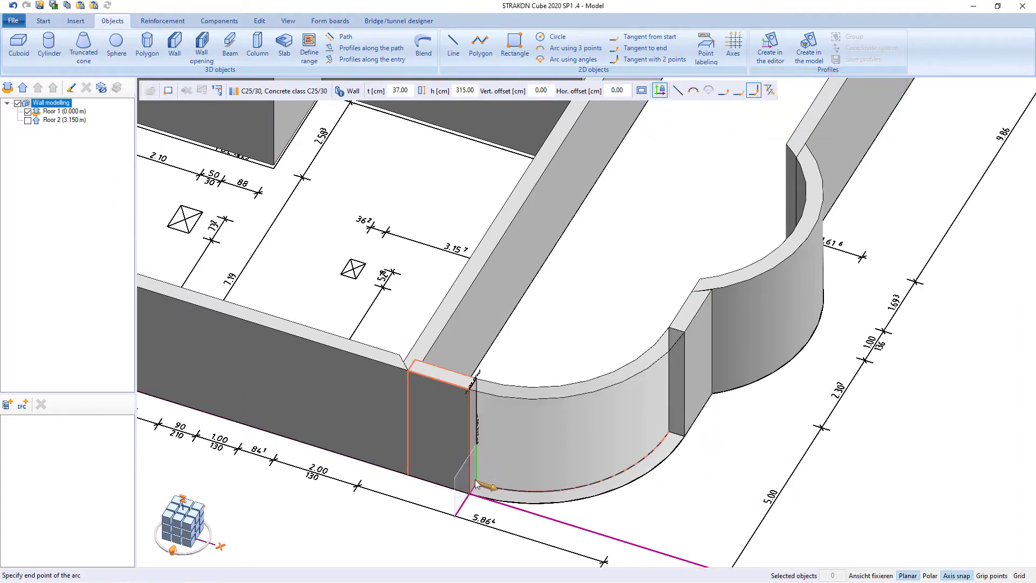
pyautogui.click(458, 504)
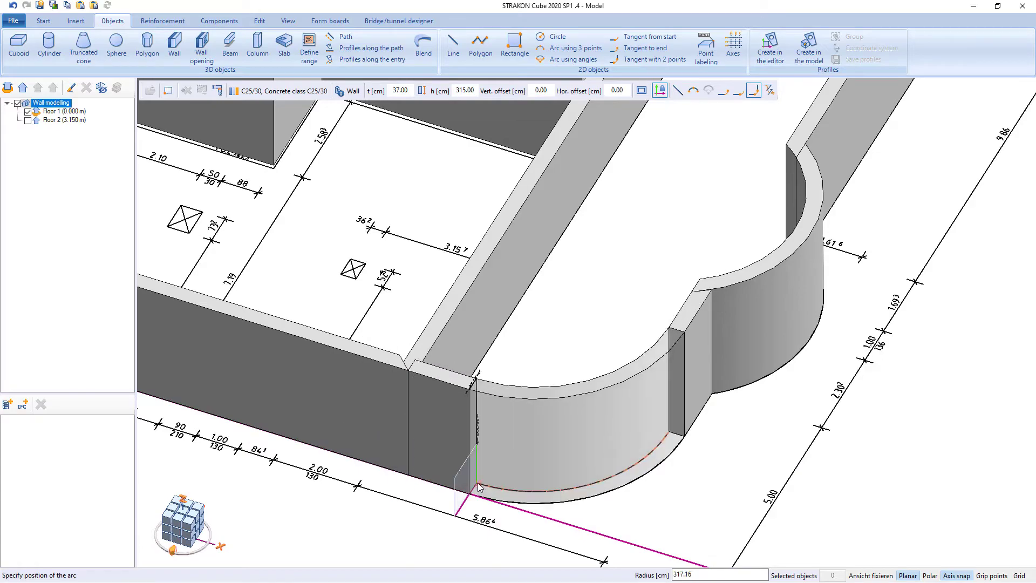
pyautogui.scroll(-5, 607, 339)
pyautogui.moveTo(684, 387); pyautogui.dragTo(566, 387, button='middle')
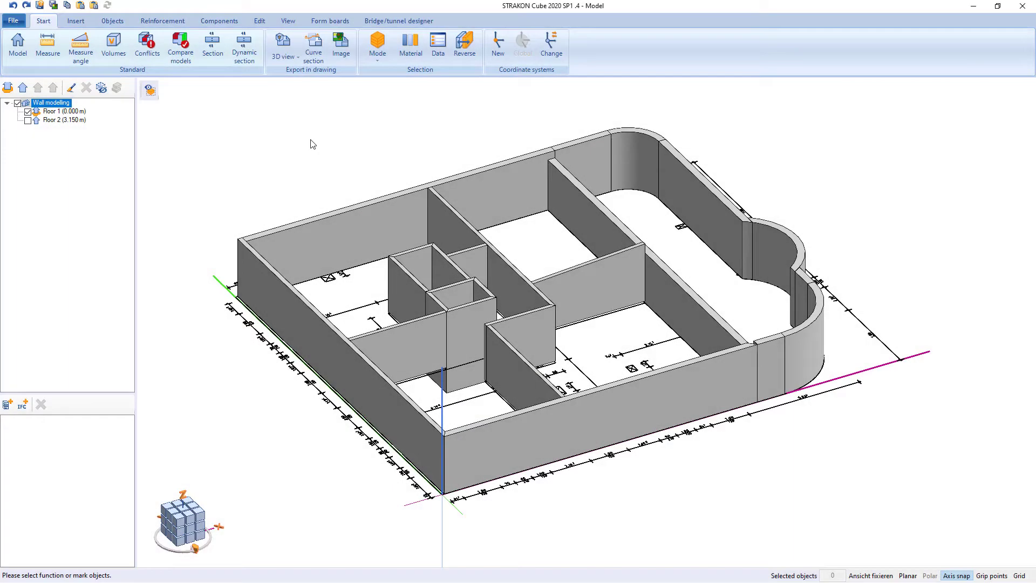
# - Join the exterior corners and the walls beside the curved bay with the Miter wall join
pyautogui.click(260, 22)
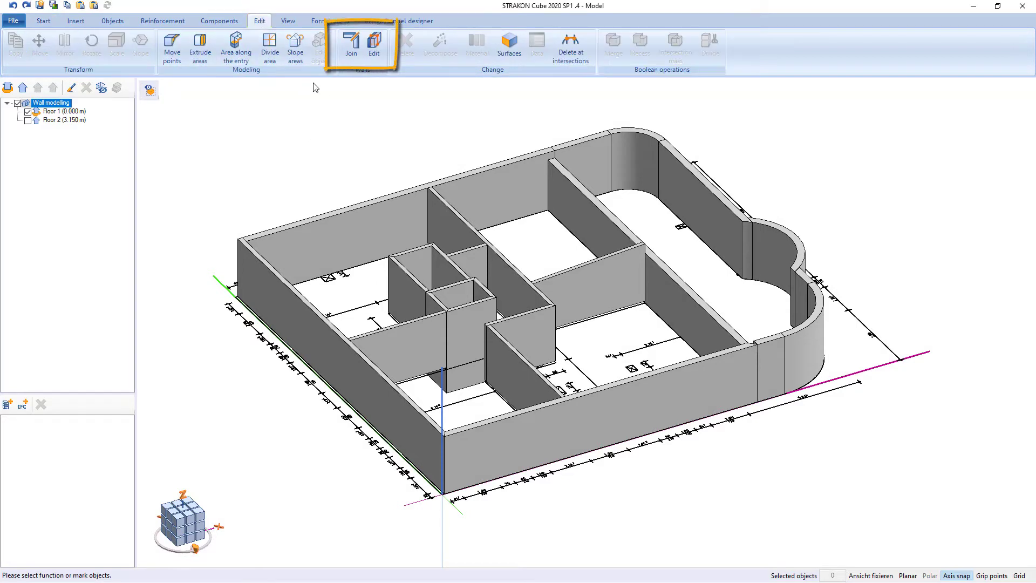
pyautogui.click(351, 51)
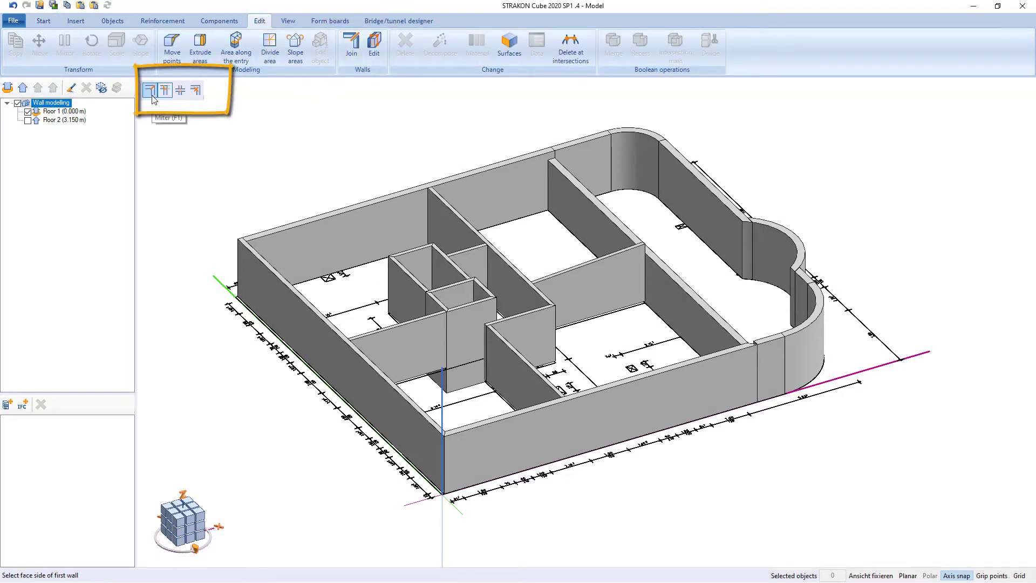
pyautogui.scroll(5, 241, 242)
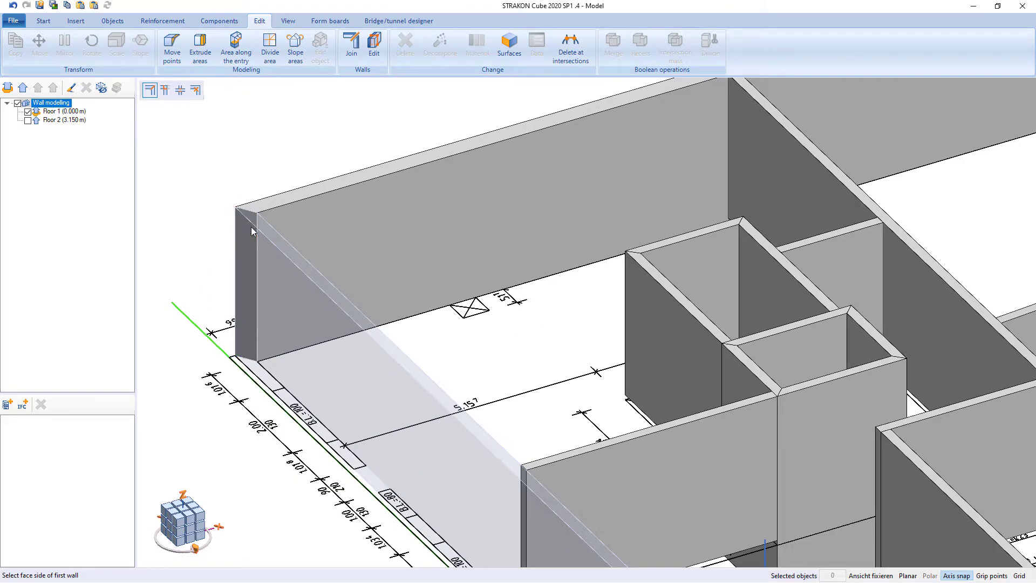
pyautogui.scroll(-3, 420, 335)
pyautogui.moveTo(500, 322); pyautogui.dragTo(403, 358, button='middle')
pyautogui.moveTo(274, 374); pyautogui.dragTo(198, 397, button='middle')
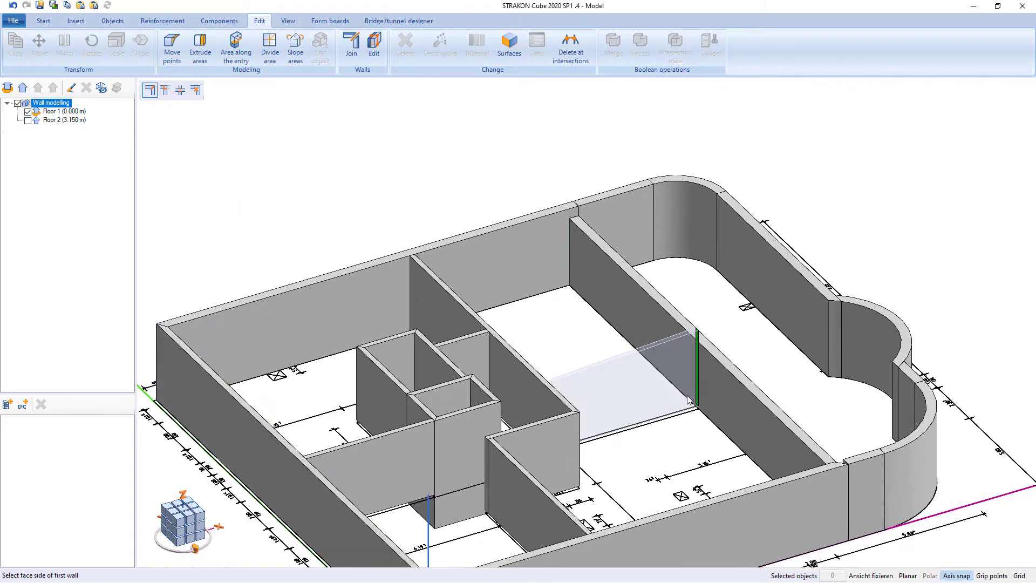
pyautogui.moveTo(615, 380); pyautogui.dragTo(726, 405, button='middle')
pyautogui.scroll(1, 669, 237)
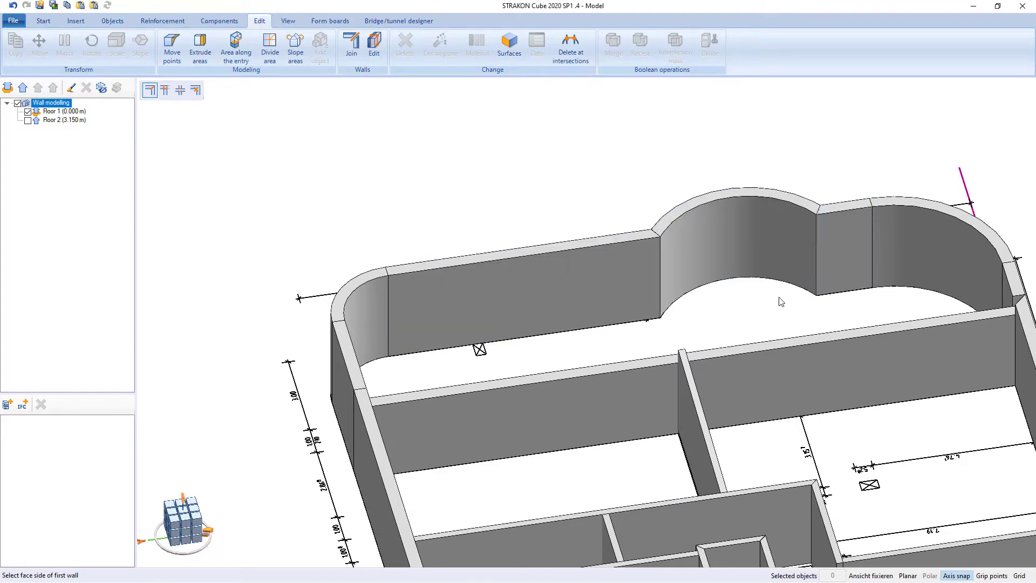
# - Join the exterior and extension walls to the ends of the long dividing wall using the second wall join type
pyautogui.scroll(-2, 755, 298)
pyautogui.moveTo(737, 299); pyautogui.dragTo(881, 387, button='middle')
pyautogui.scroll(3, 807, 331)
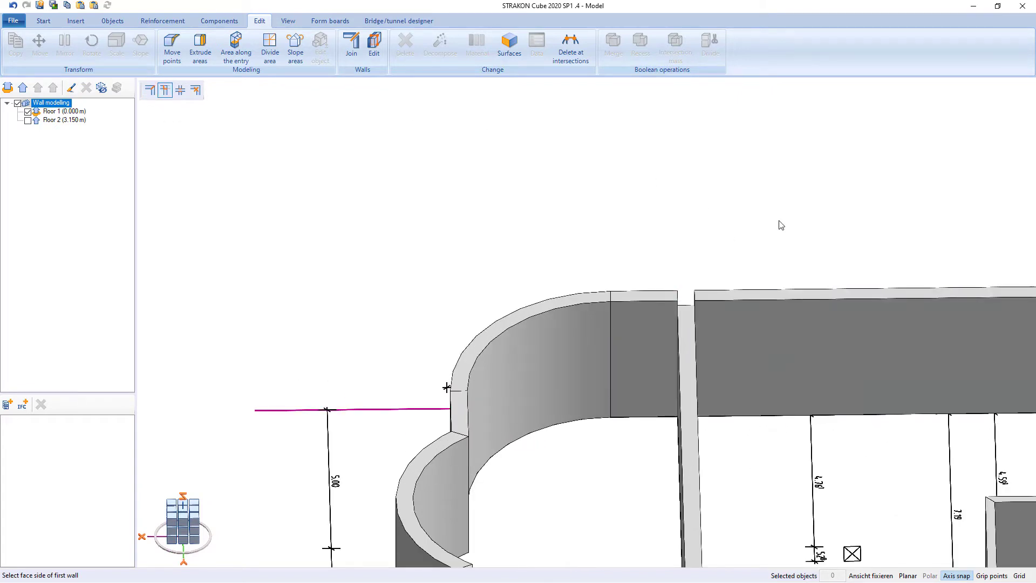
pyautogui.moveTo(751, 245); pyautogui.dragTo(677, 245, button='middle')
pyautogui.moveTo(674, 314); pyautogui.dragTo(695, 431, button='middle')
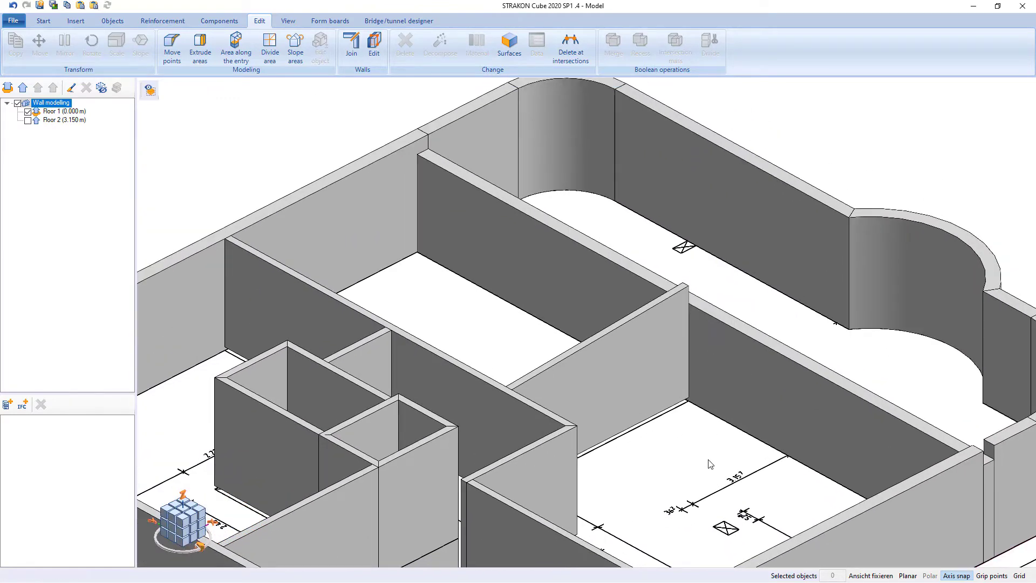
# - Increase the height h of the long wall between building and extension in its object data, matching the adjacent exterior walls
pyautogui.click(722, 405)
pyautogui.rightClick(709, 430)
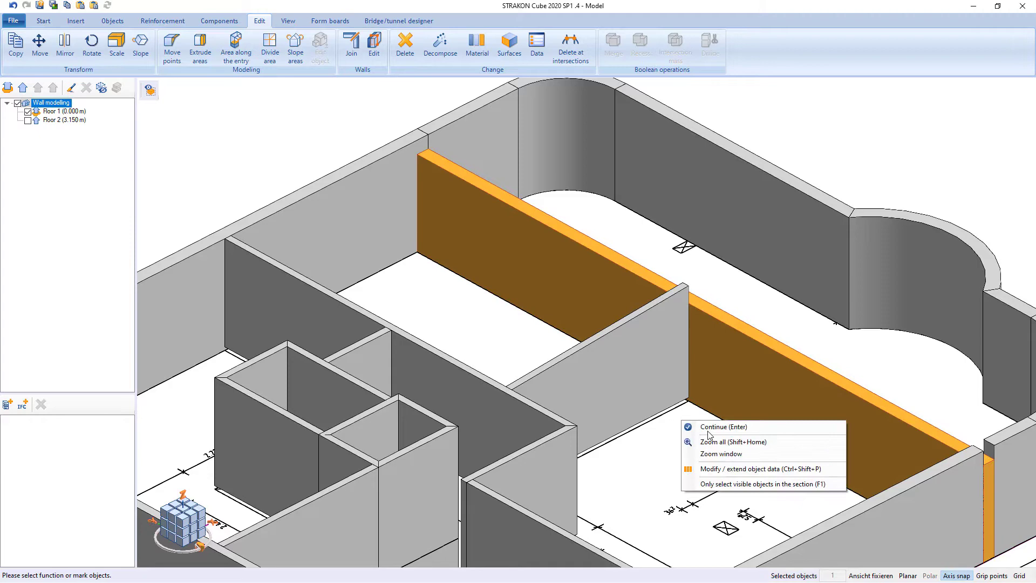
pyautogui.click(714, 463)
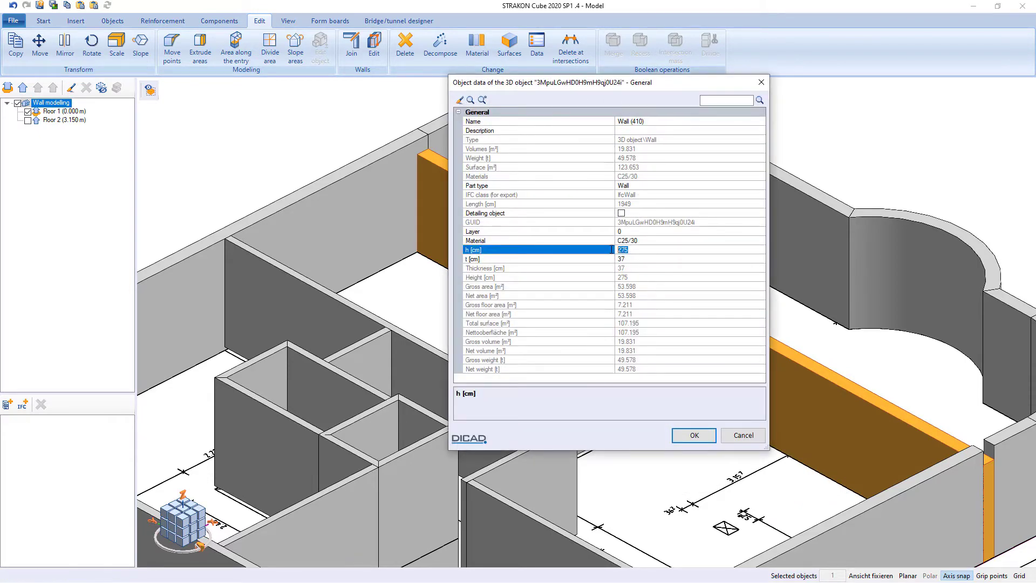
pyautogui.click(694, 435)
pyautogui.press('Escape')
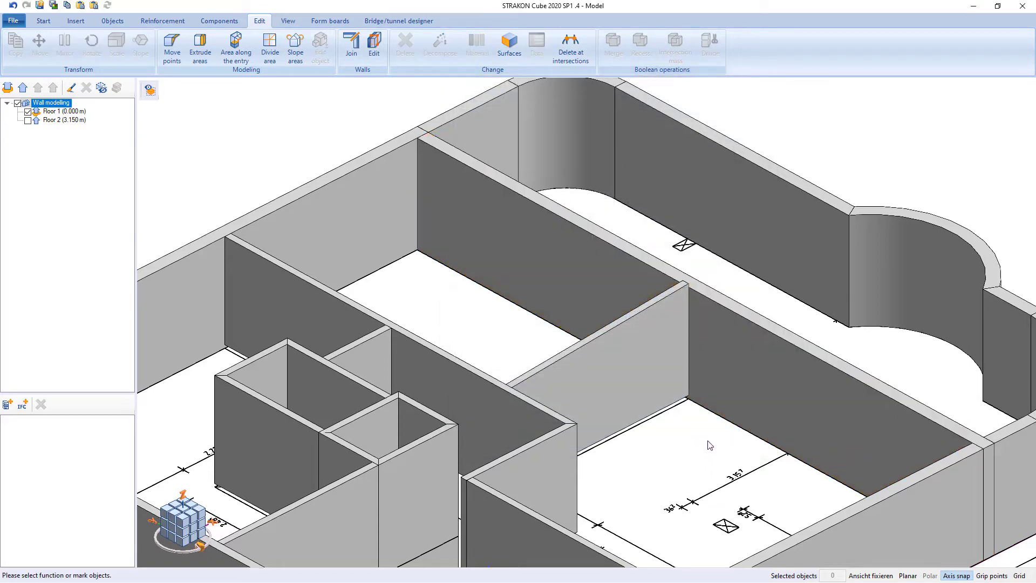
# - Enable grip points, select the short interior cross wall and try moving its upper corner at the long dividing wall vertically
pyautogui.scroll(-3, 733, 374)
pyautogui.moveTo(706, 442); pyautogui.dragTo(720, 374, button='middle')
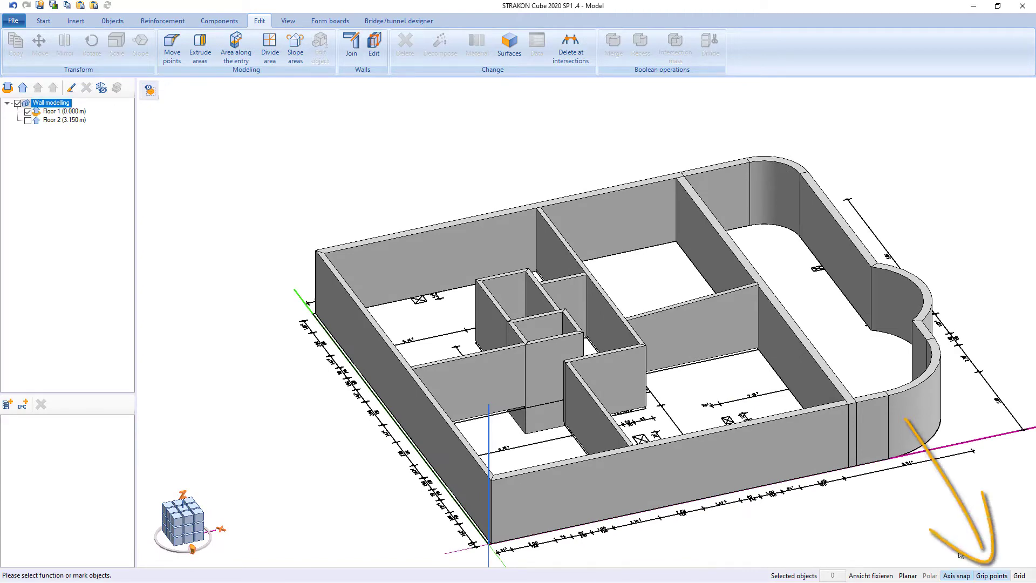
pyautogui.scroll(4, 705, 357)
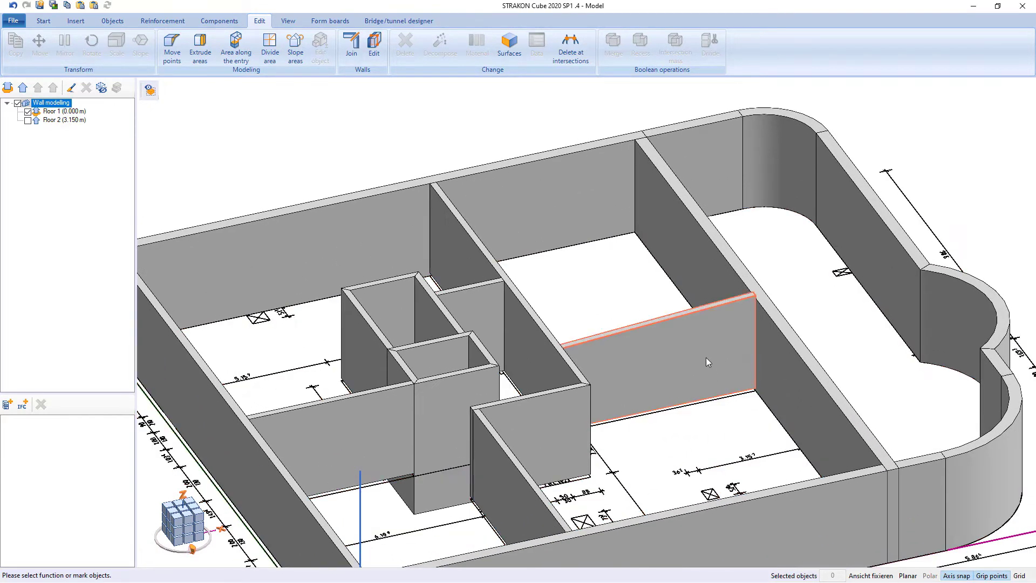
pyautogui.click(707, 361)
pyautogui.scroll(5, 770, 292)
pyautogui.click(739, 297)
pyautogui.scroll(-2, 740, 307)
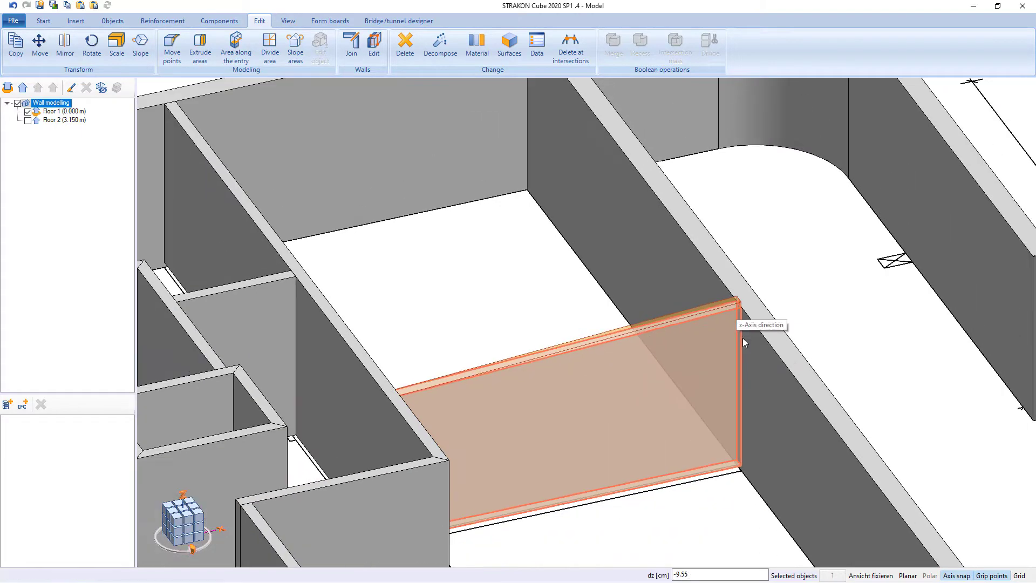
pyautogui.moveTo(737, 309); pyautogui.dragTo(731, 374, button='middle')
pyautogui.scroll(-1, 730, 374)
pyautogui.click(560, 144)
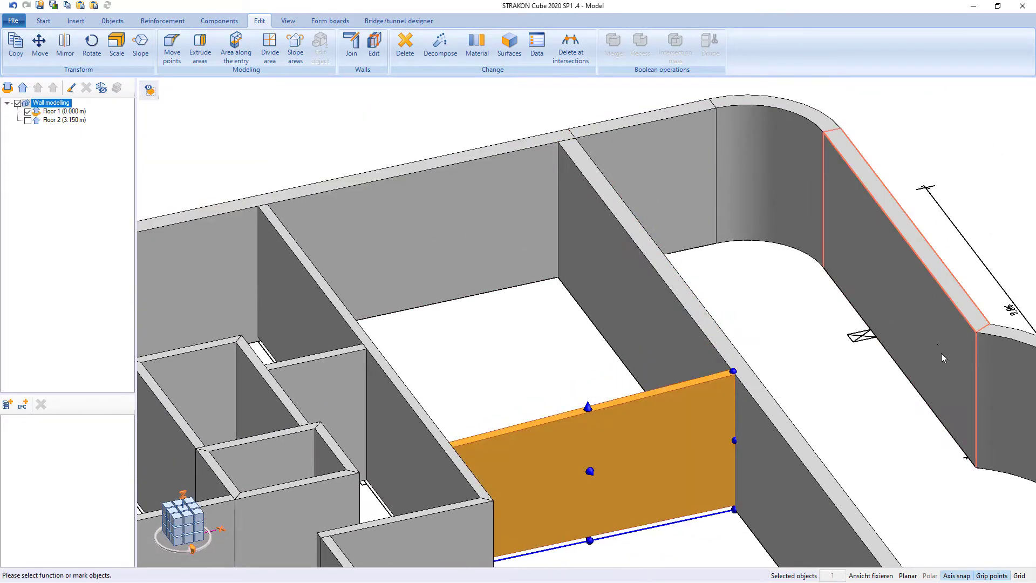
# - Lower the selected cross wall's upper corner at the partition so that its top edge slopes
pyautogui.keyDown('shift'); pyautogui.moveTo(650, 409); pyautogui.dragTo(620, 409, button='middle'); pyautogui.keyUp('shift')
pyautogui.scroll(2, 468, 341)
pyautogui.click(474, 347)
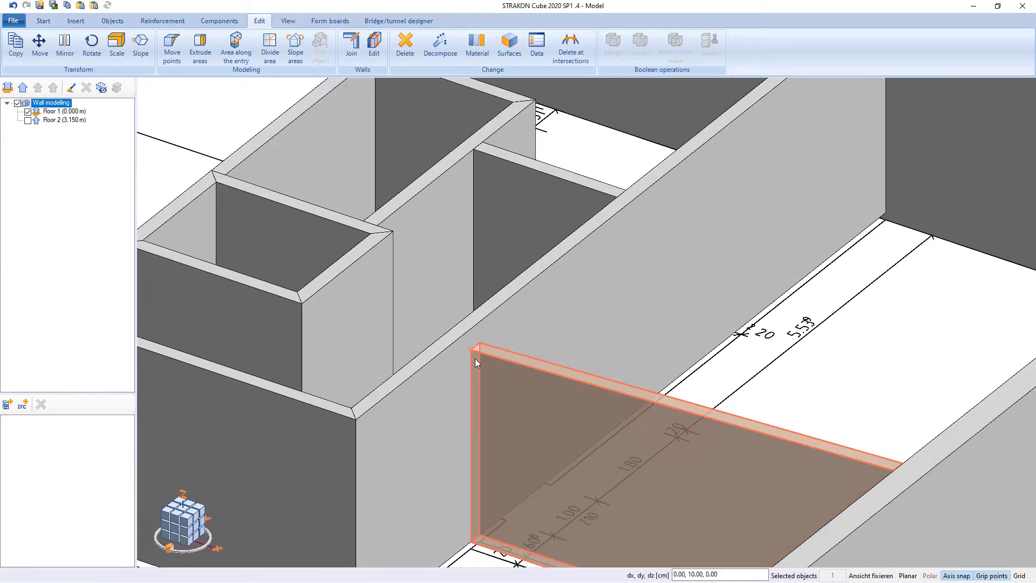
pyautogui.press('Return')
pyautogui.scroll(-3, 565, 331)
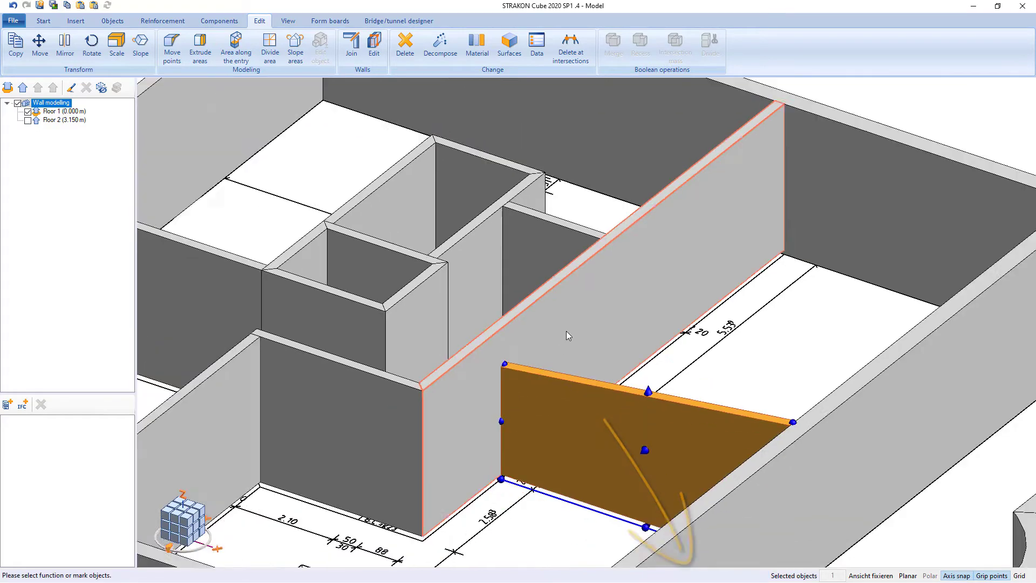
# - Move the selected cross wall by 10 cm in the y-axis direction using its middle grip point
pyautogui.keyDown('shift'); pyautogui.moveTo(639, 444); pyautogui.dragTo(662, 445); pyautogui.keyUp('shift')
pyautogui.click(662, 444)
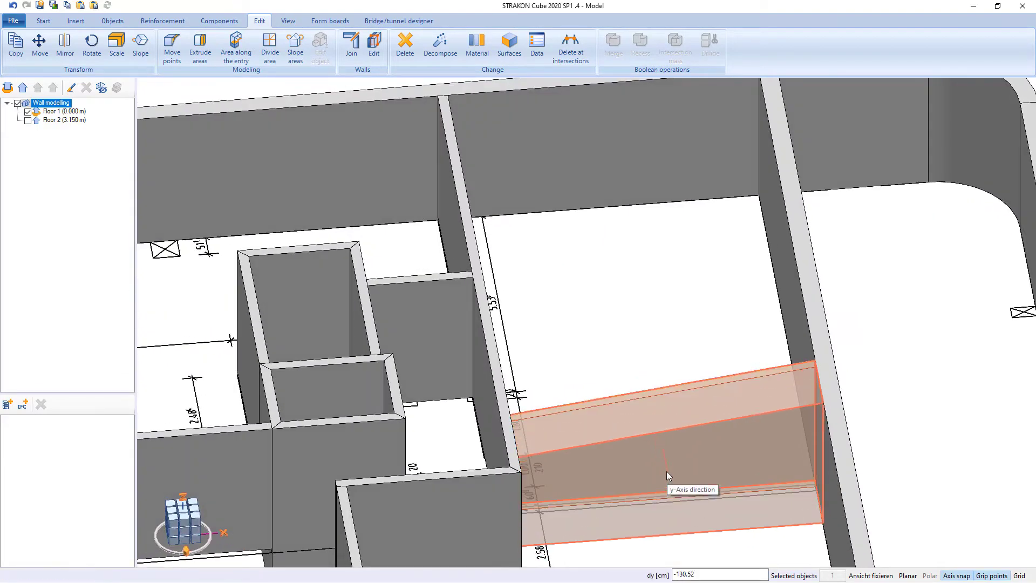
pyautogui.write('10')
pyautogui.press('Return')
pyautogui.moveTo(667, 463); pyautogui.dragTo(710, 494, button='middle')
pyautogui.scroll(-2, 693, 457)
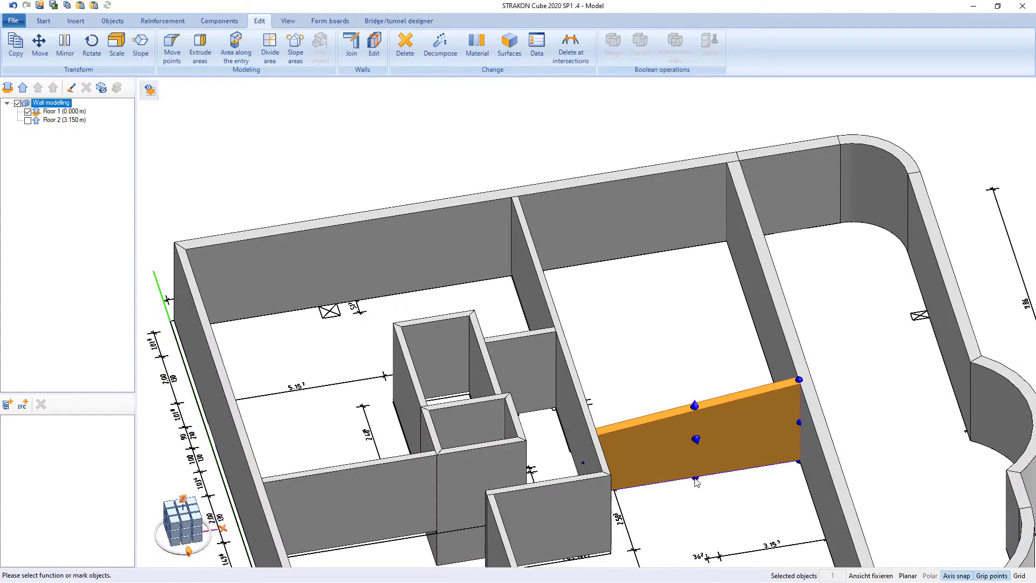
# - Bend the straight cross wall into an arc from the midpoint of its base, and undo the bend
pyautogui.click(695, 478)
pyautogui.click(672, 433)
pyautogui.moveTo(672, 432); pyautogui.dragTo(682, 476, button='middle')
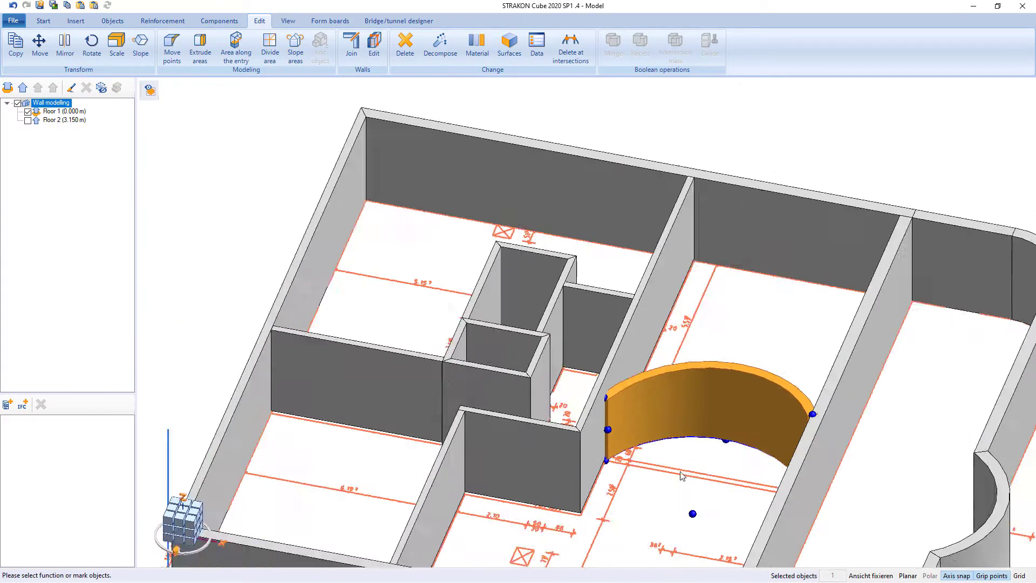
pyautogui.scroll(3, 681, 476)
pyautogui.hotkey('ctrl', 'z')
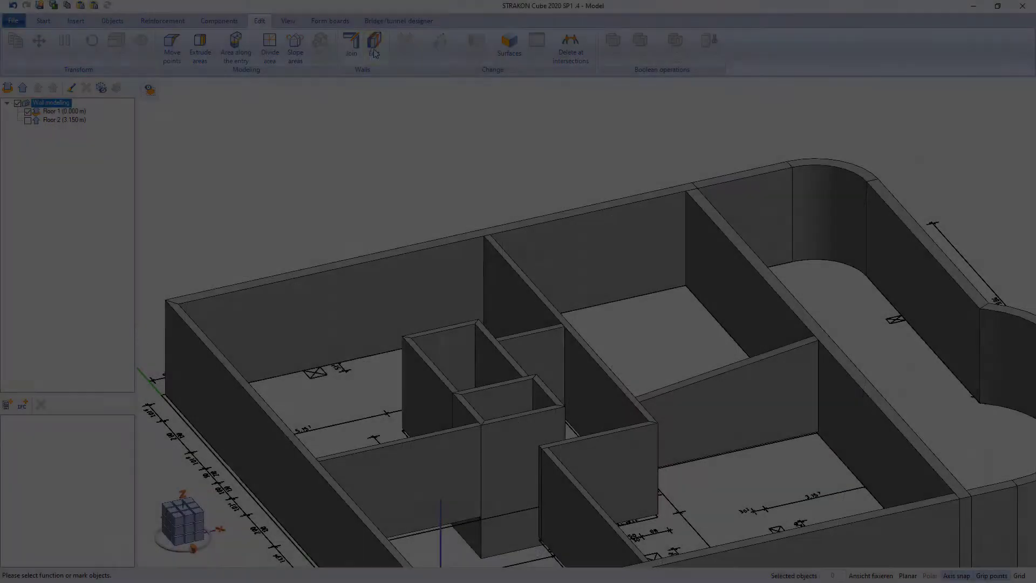
# - Insert an additional point in the front exterior wall at a distance of 250 cm from the corner at the origin
pyautogui.click(374, 48)
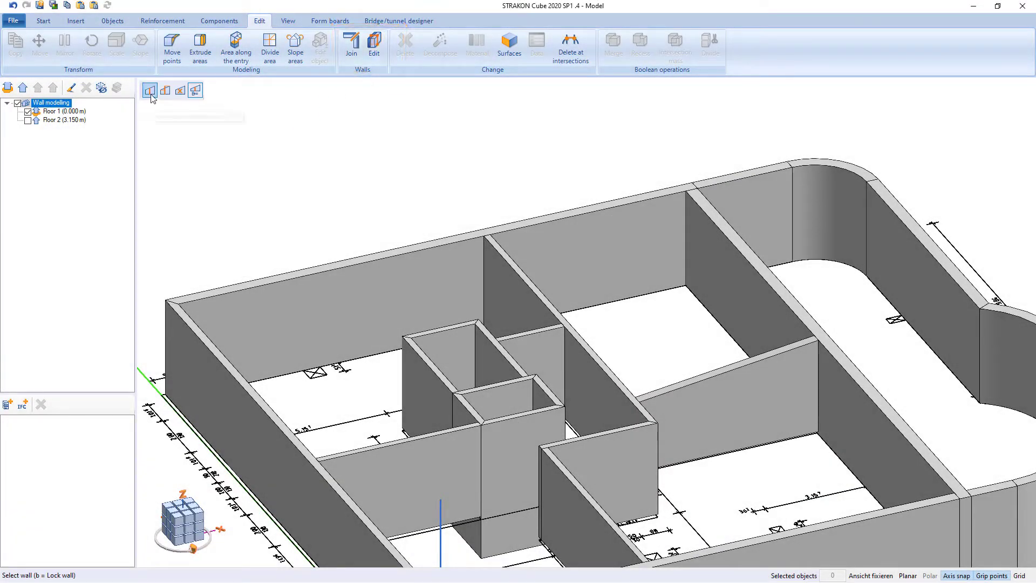
pyautogui.scroll(-3, 159, 113)
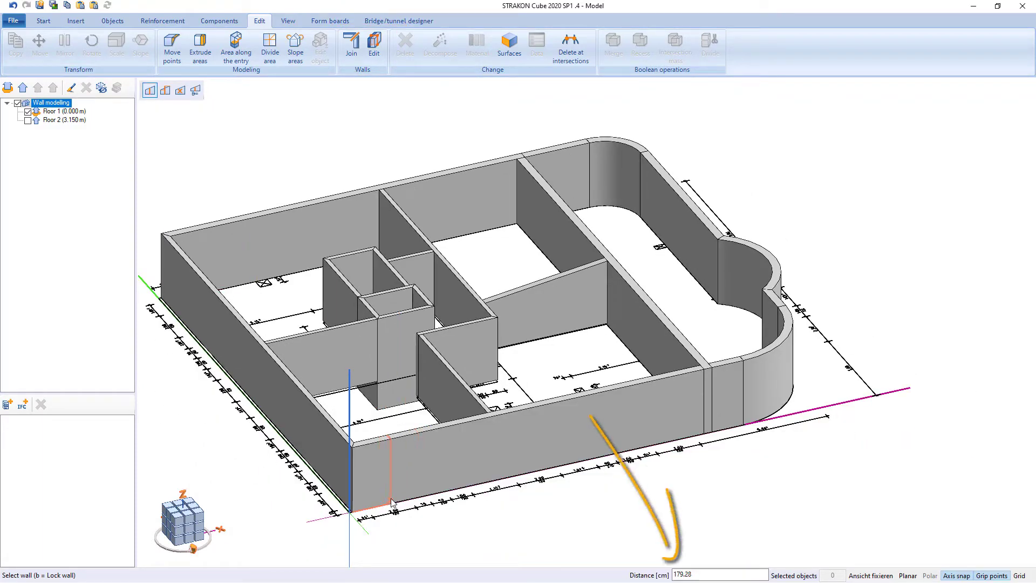
pyautogui.write('250')
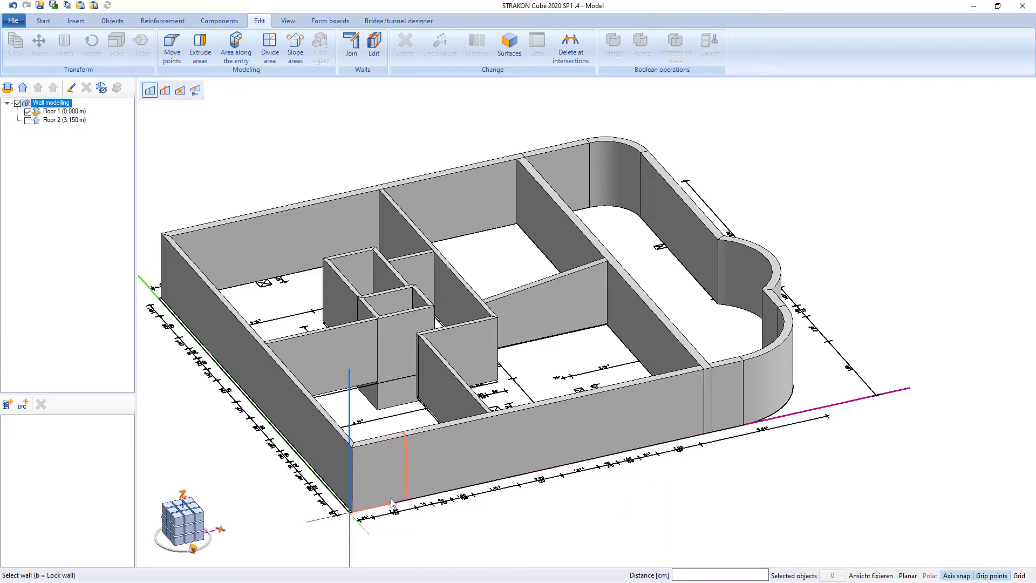
pyautogui.scroll(2, 403, 492)
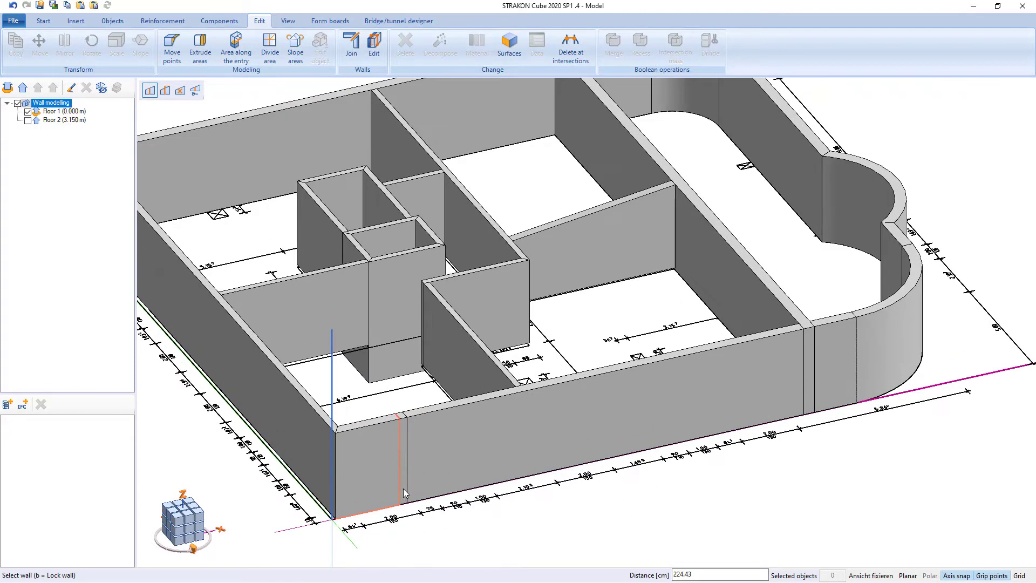
pyautogui.press('Escape')
# - Raise the upper end of the front exterior wall's inserted point by 50 cm in the z-axis direction
pyautogui.click(413, 477)
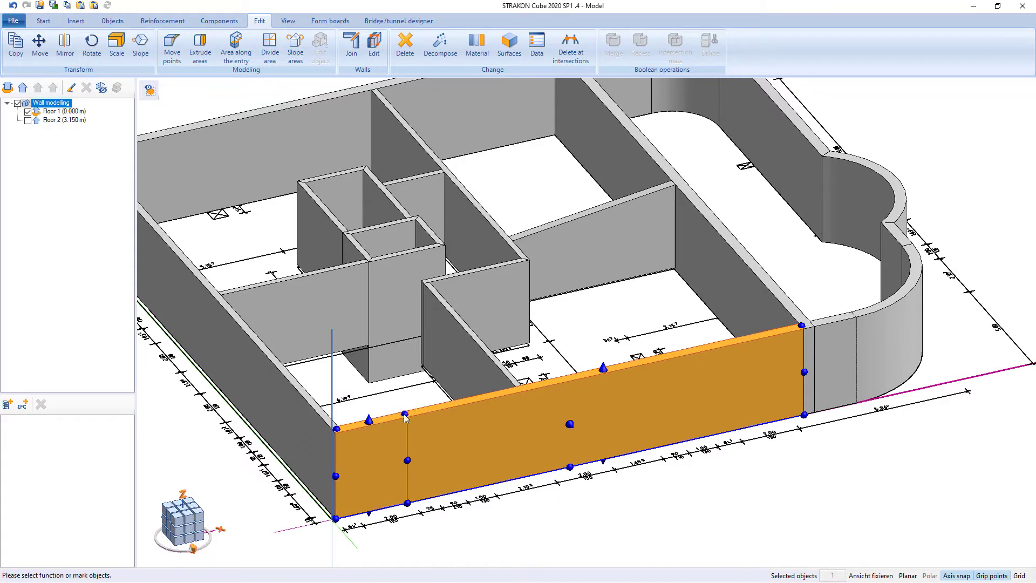
pyautogui.click(404, 414)
pyautogui.click(405, 399)
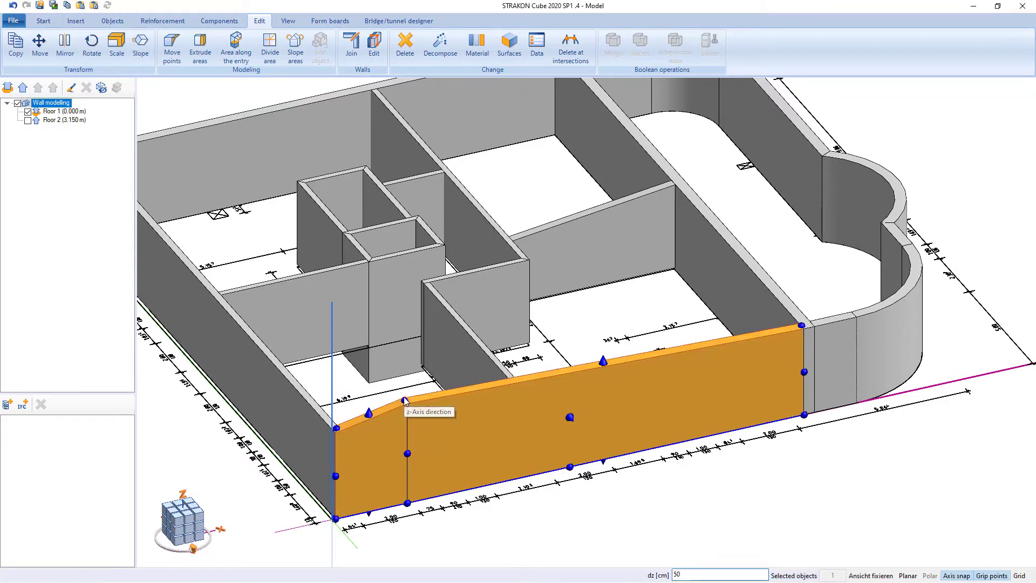
# - Insert a height step in the top edge of the sloped cross wall behind the front exterior wall
pyautogui.click(380, 58)
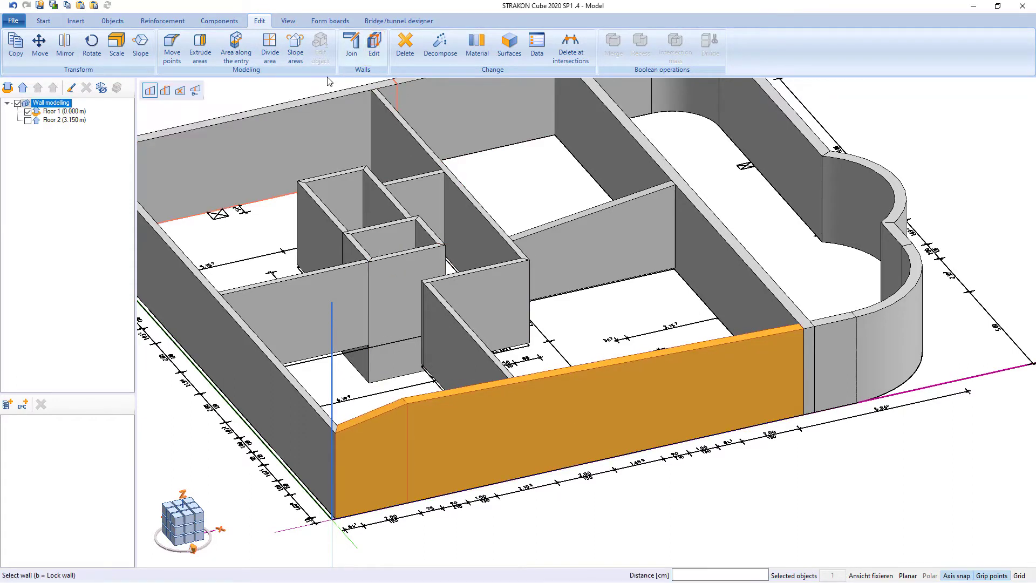
pyautogui.click(165, 90)
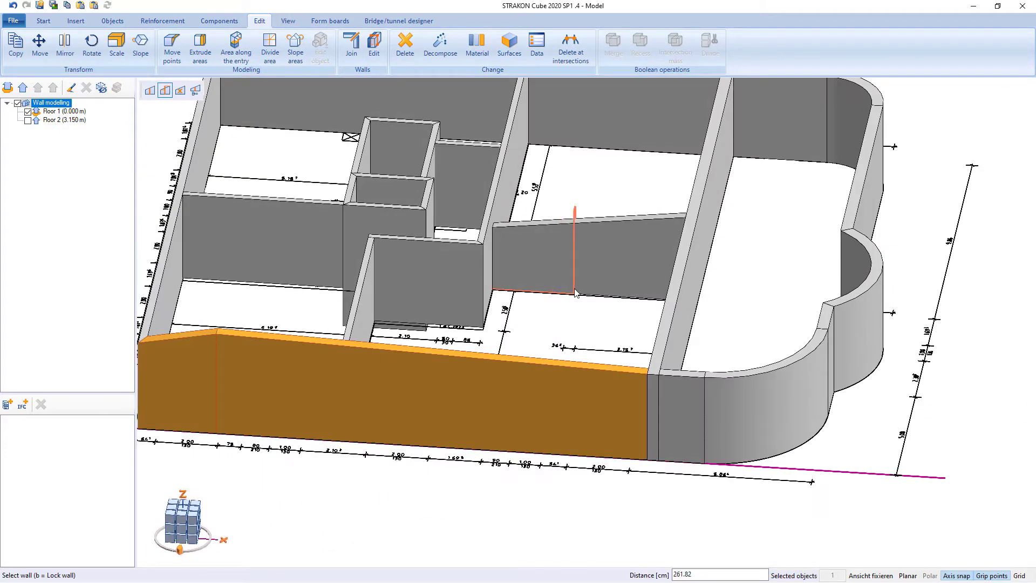
pyautogui.press('Return')
pyautogui.scroll(3, 577, 239)
pyautogui.moveTo(579, 239); pyautogui.dragTo(596, 242, button='middle')
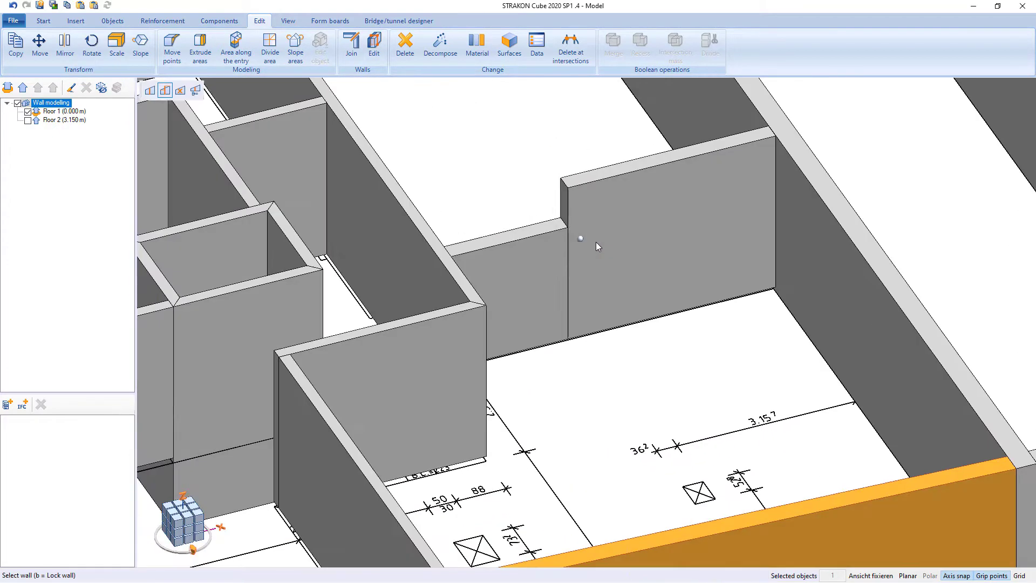
# - Raise the lower top point of the cross wall's height step to the level of its upper point
pyautogui.press('Escape')
pyautogui.click(561, 239)
pyautogui.click(561, 222)
pyautogui.click(561, 182)
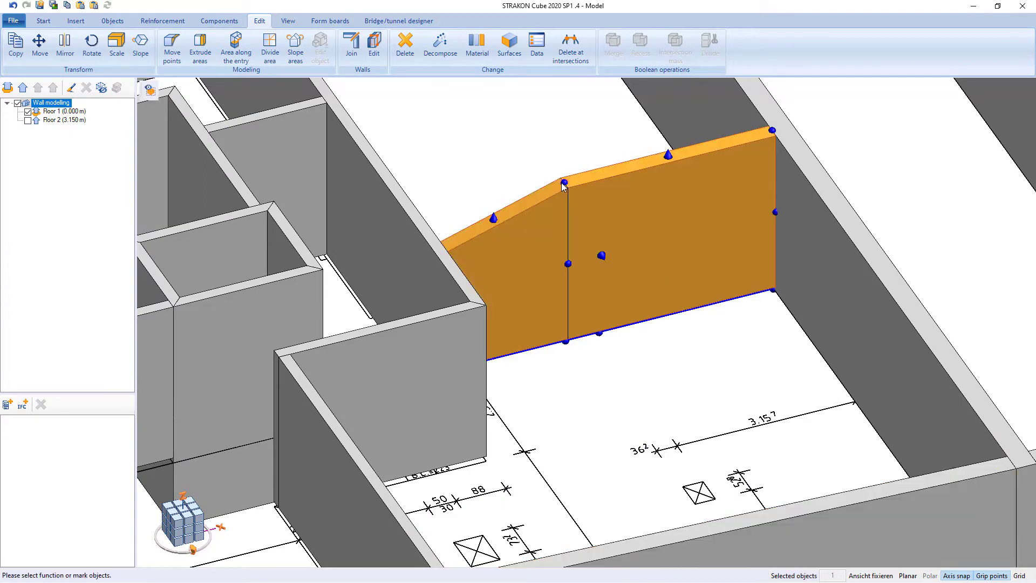
# - Delete the inserted cross sections from the front exterior wall and the sloped cross wall
pyautogui.click(373, 46)
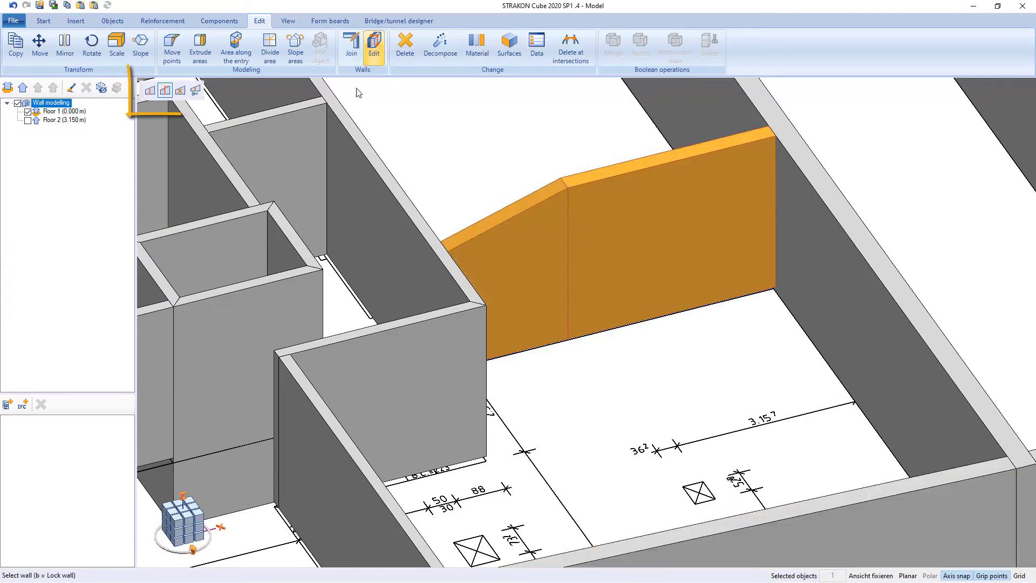
pyautogui.click(180, 90)
pyautogui.scroll(-3, 579, 352)
pyautogui.moveTo(577, 353); pyautogui.dragTo(609, 251, button='middle')
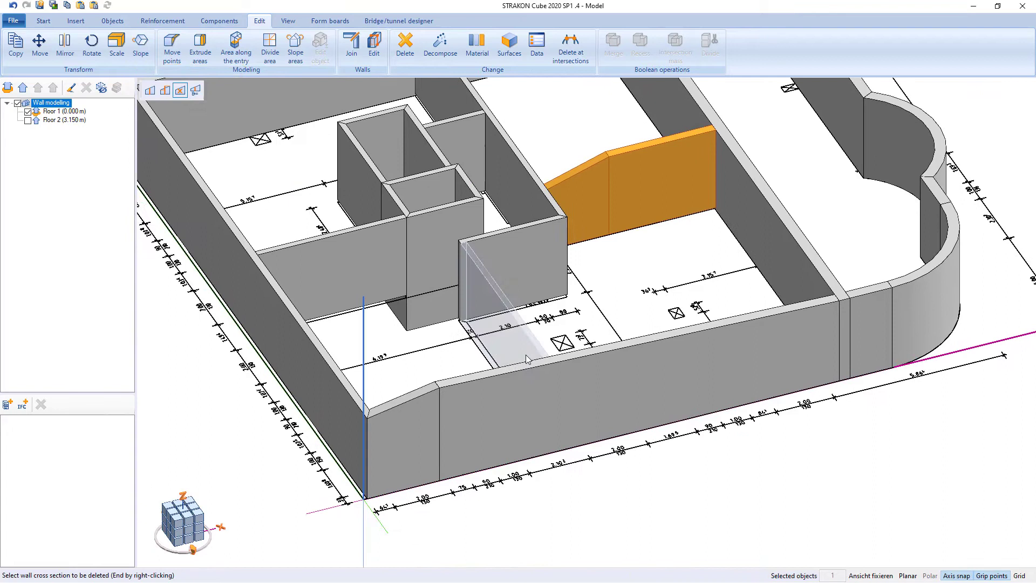
pyautogui.click(438, 413)
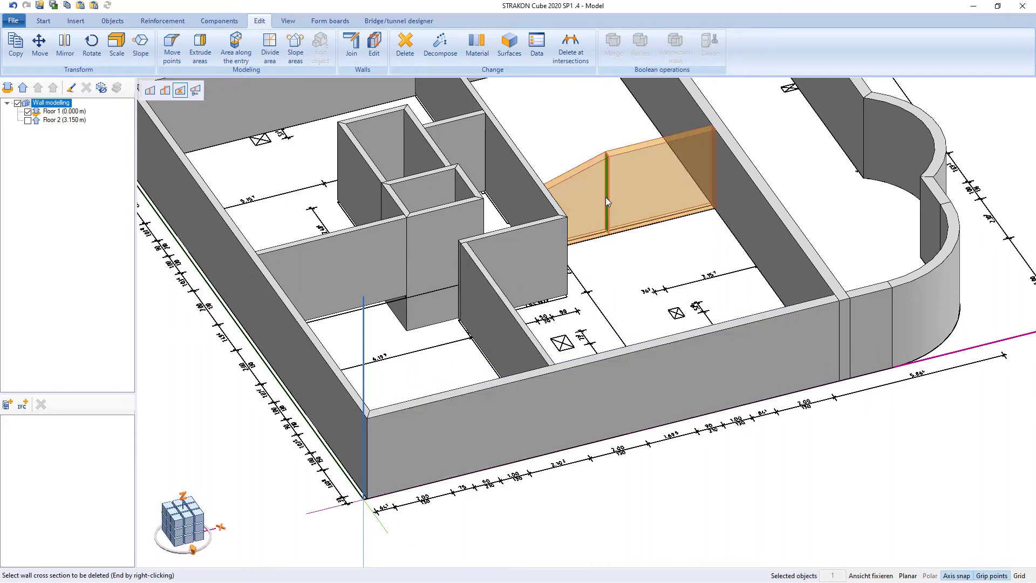
pyautogui.click(608, 181)
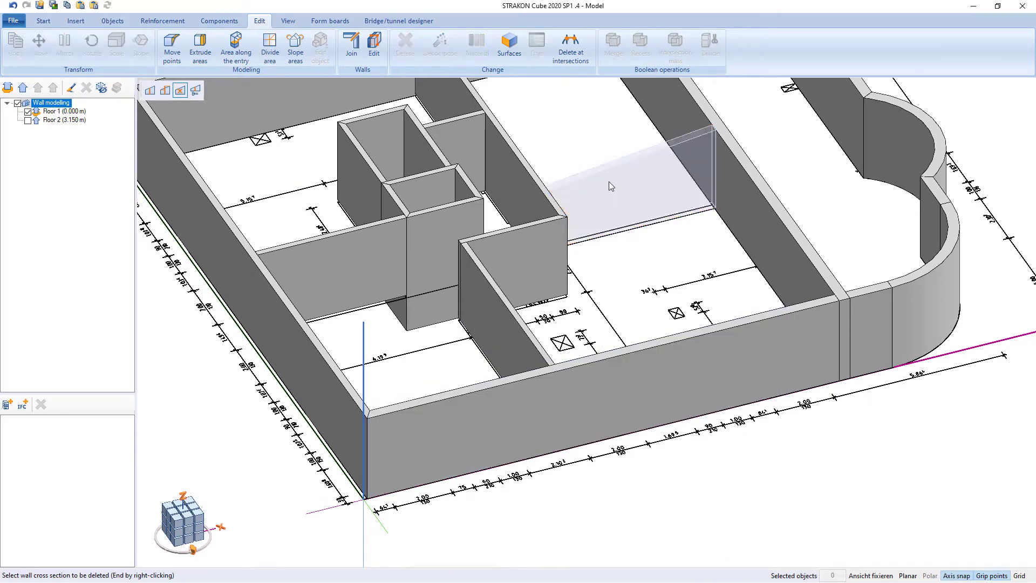
# - Divide the sloped cross wall into two separate walls at a distance of 250 cm from its lower end
pyautogui.click(196, 92)
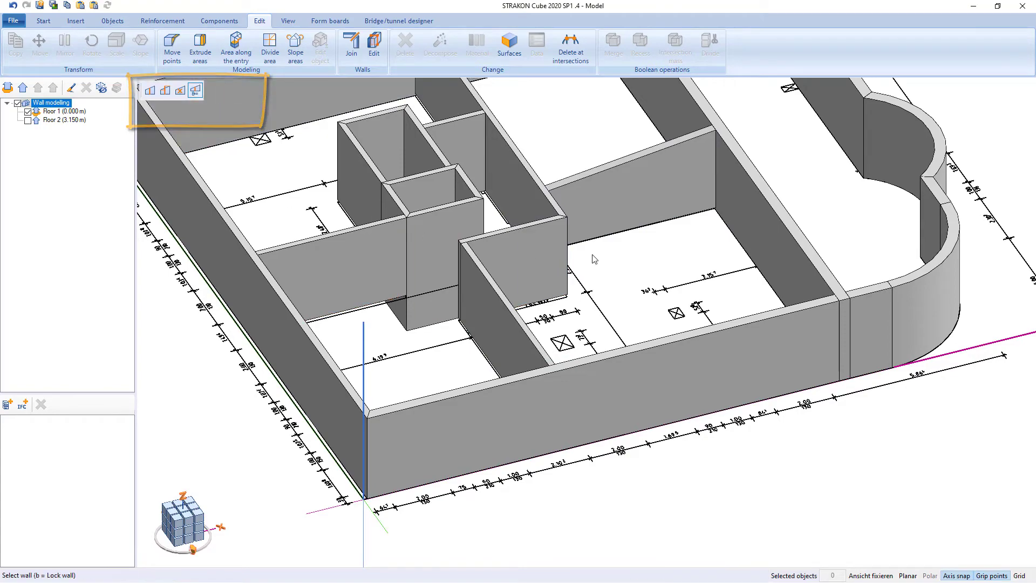
pyautogui.scroll(3, 577, 260)
pyautogui.moveTo(576, 258); pyautogui.dragTo(568, 252, button='middle')
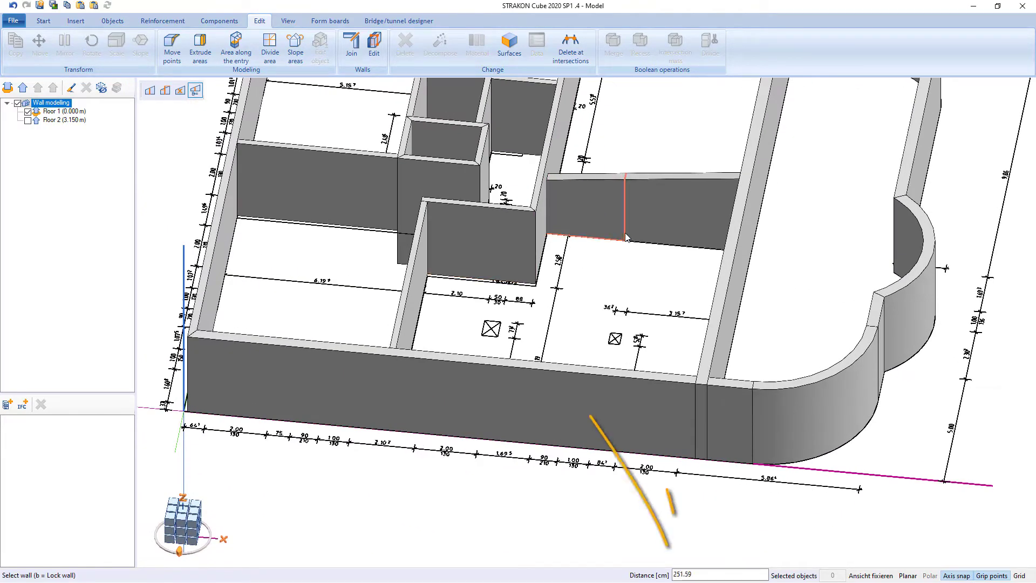
pyautogui.write('250')
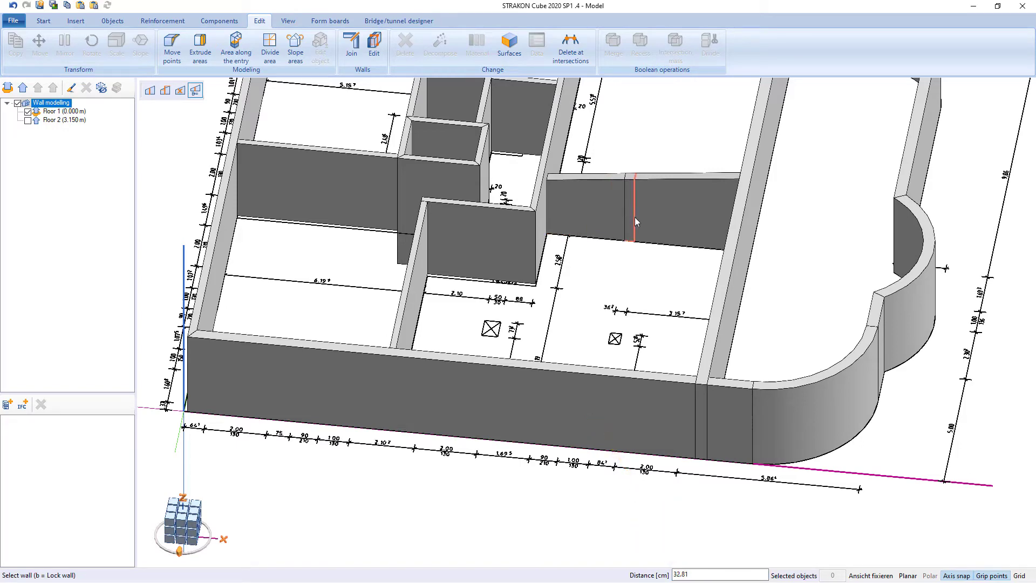
pyautogui.press('Return')
pyautogui.click(602, 212)
pyautogui.click(678, 218)
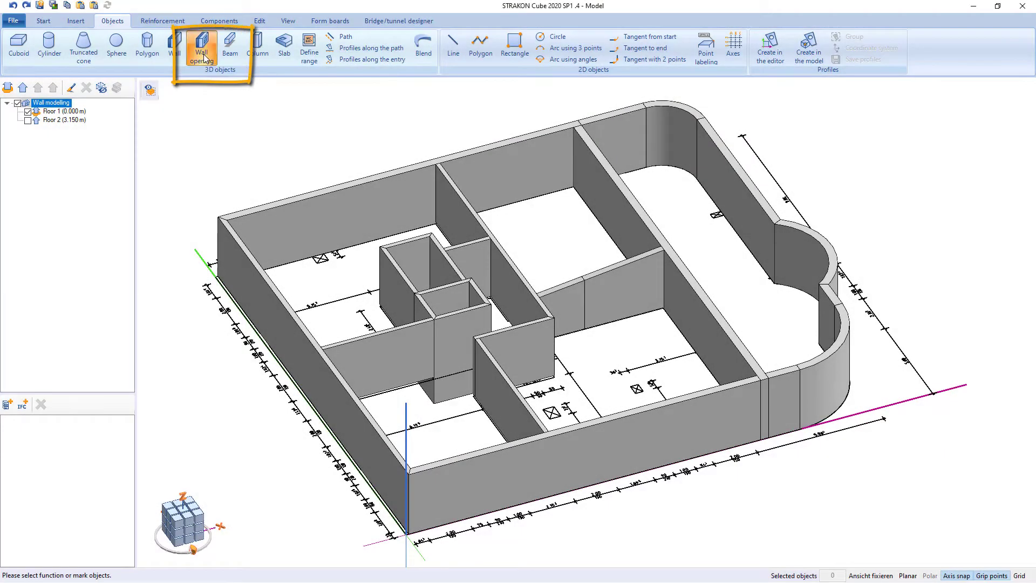
# - Insert a 200 × 130 cm window with 100 cm sill height in the front exterior wall, 64.1 cm from the corner at the origin
pyautogui.click(204, 59)
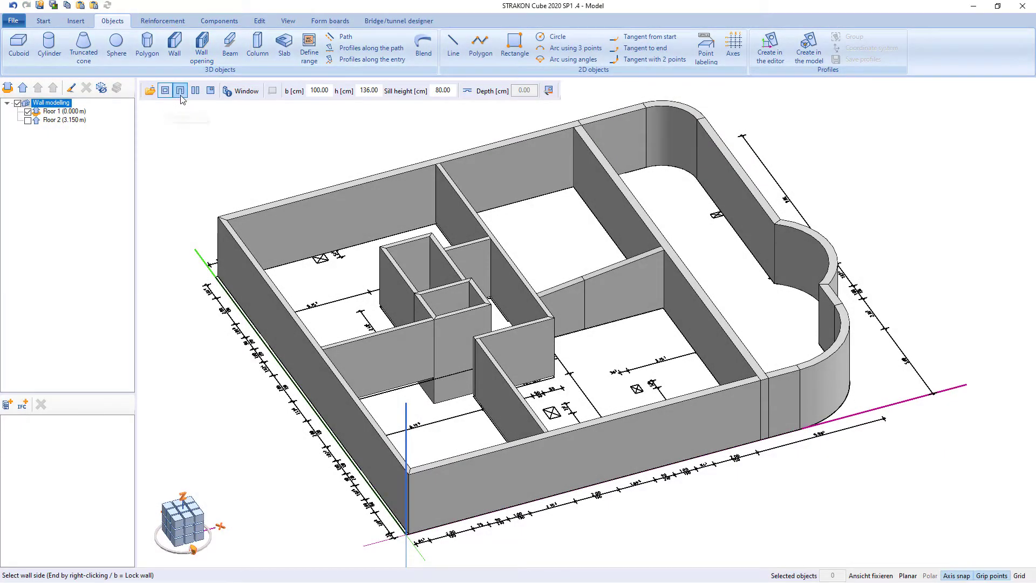
pyautogui.scroll(5, 421, 459)
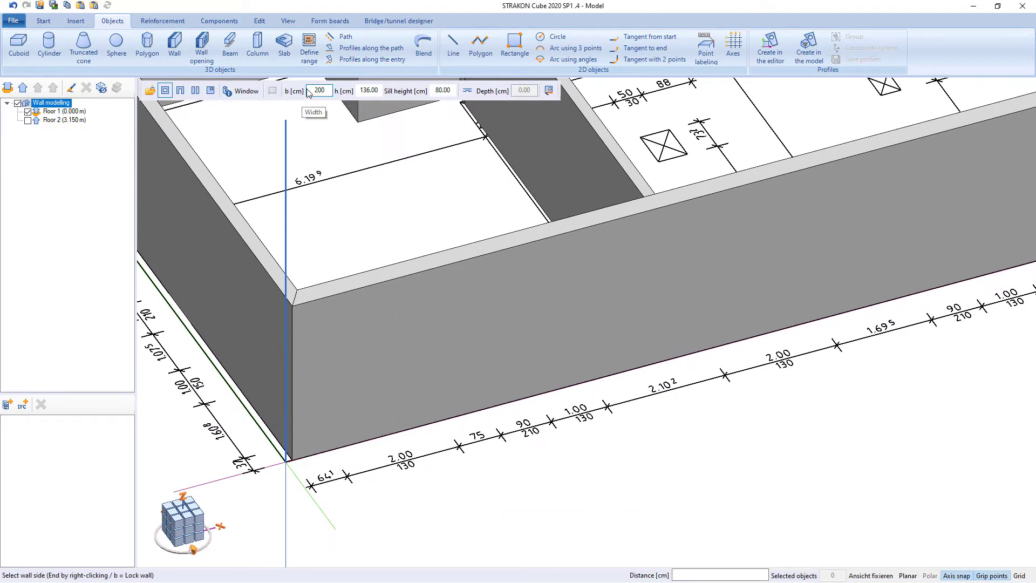
pyautogui.doubleClick(363, 89)
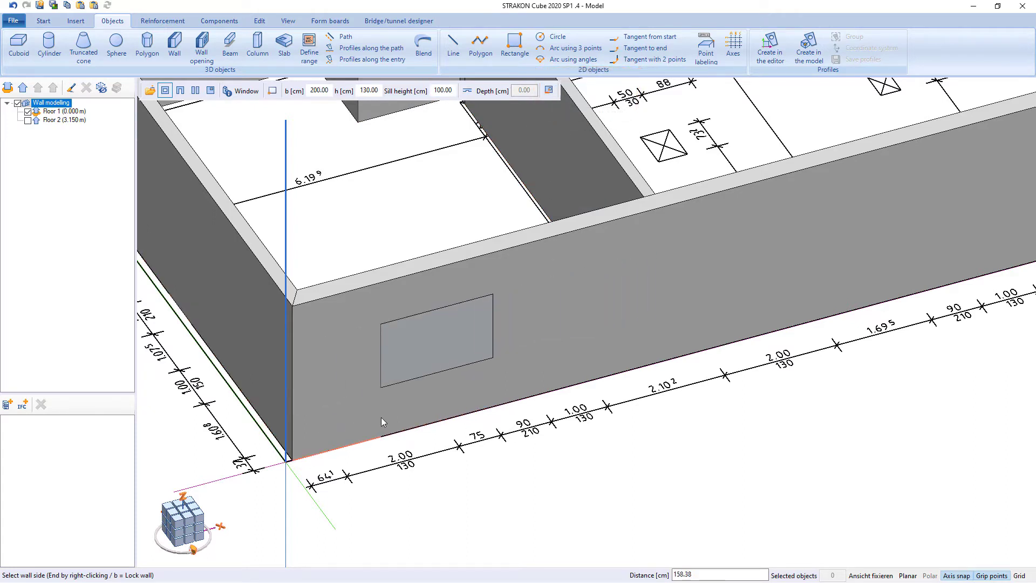
pyautogui.write('64.1')
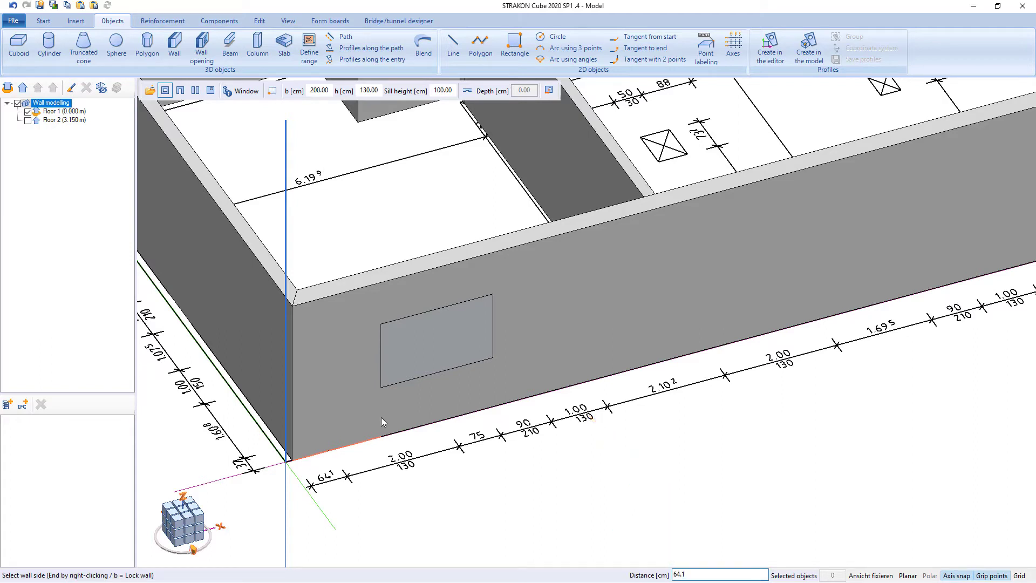
pyautogui.press('Return')
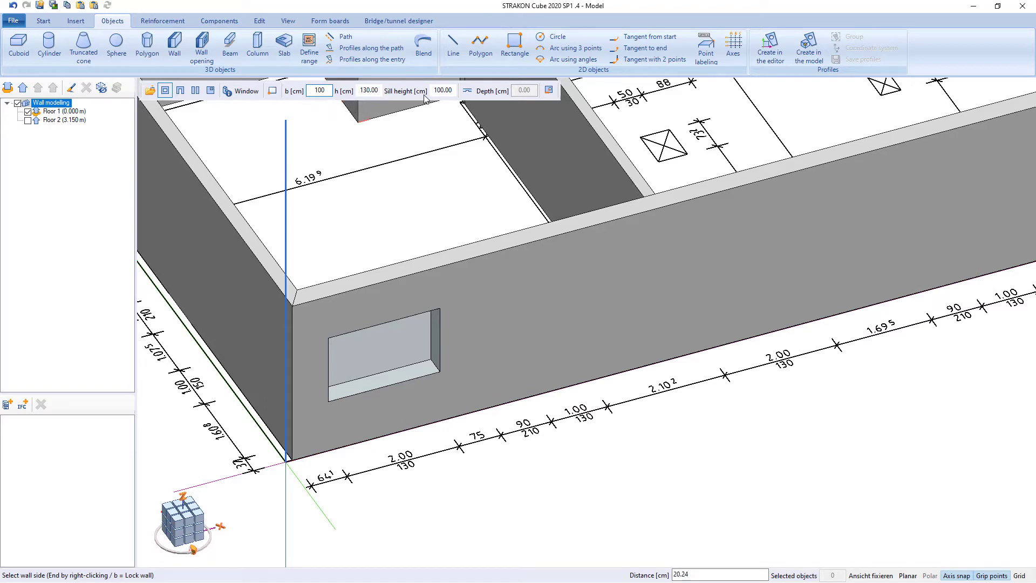
# - Insert a 100 × 130 cm window with 80 cm sill height in the front exterior wall, at distance 0 from the plan's opening mark
pyautogui.moveTo(453, 90); pyautogui.dragTo(413, 90)
pyautogui.write('80')
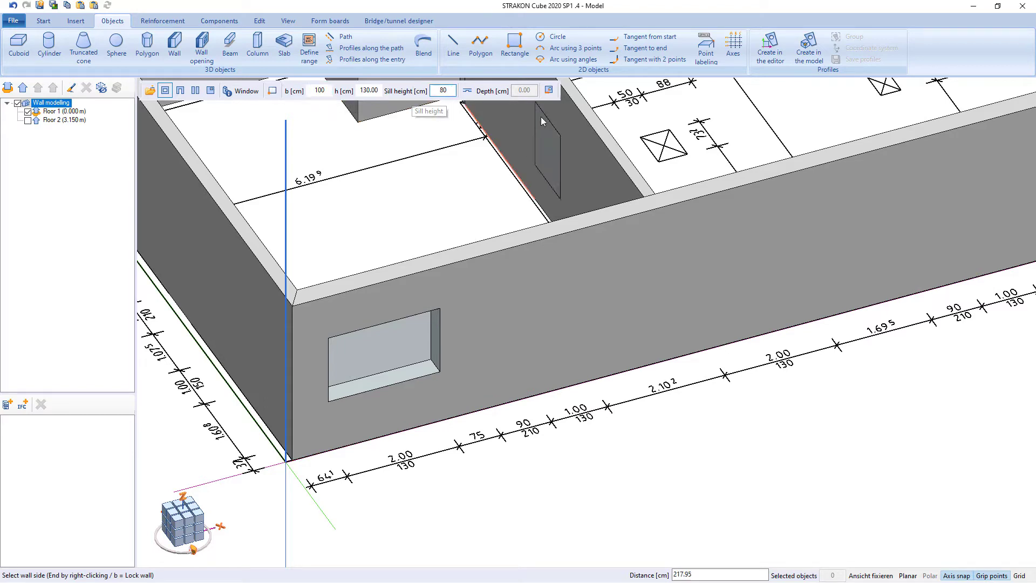
pyautogui.click(548, 91)
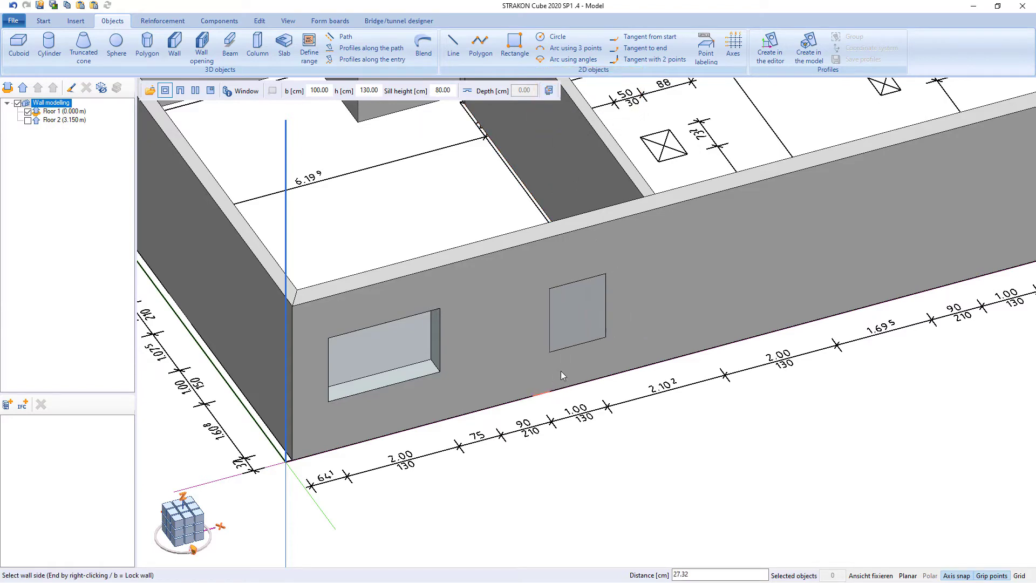
pyautogui.write('0')
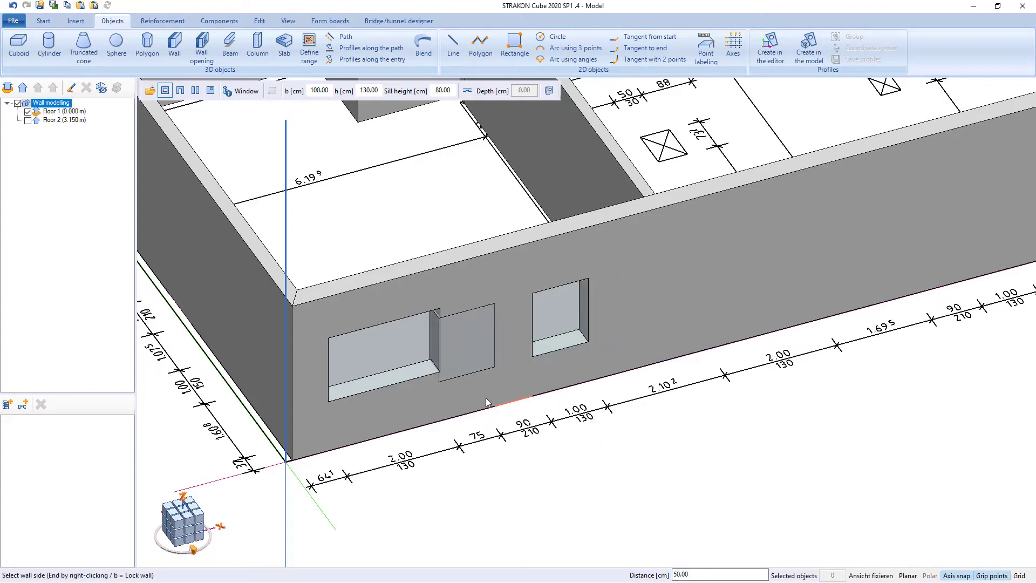
# - Switch to the top view and display the walls transparently so the floor plan shows through
pyautogui.click(184, 508)
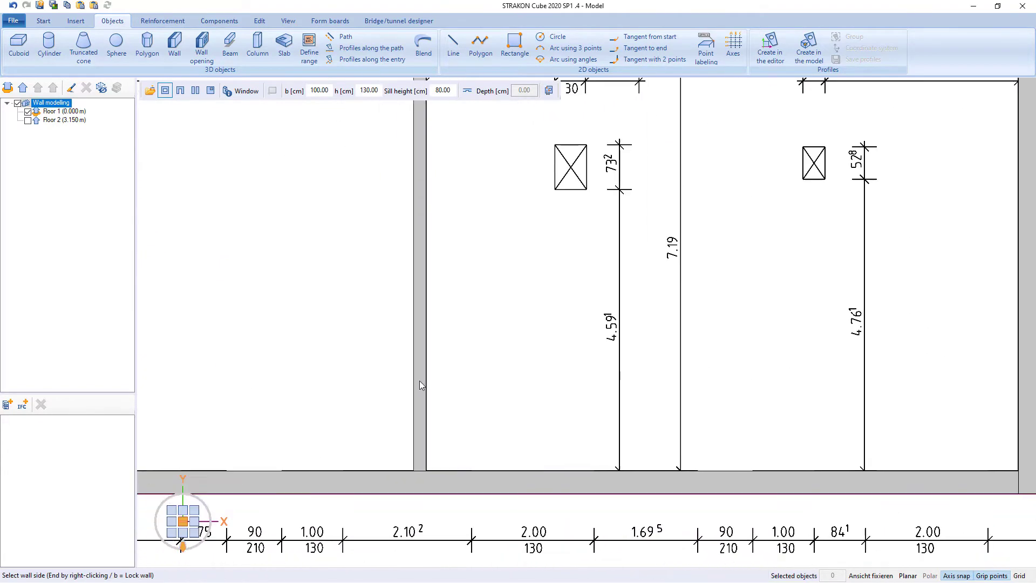
pyautogui.click(289, 21)
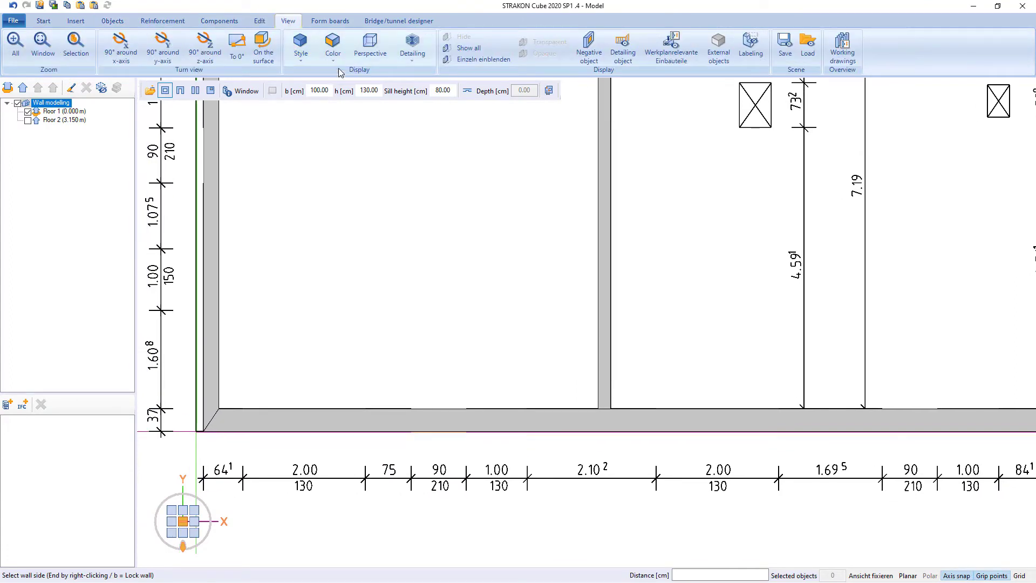
pyautogui.click(333, 46)
pyautogui.click(353, 148)
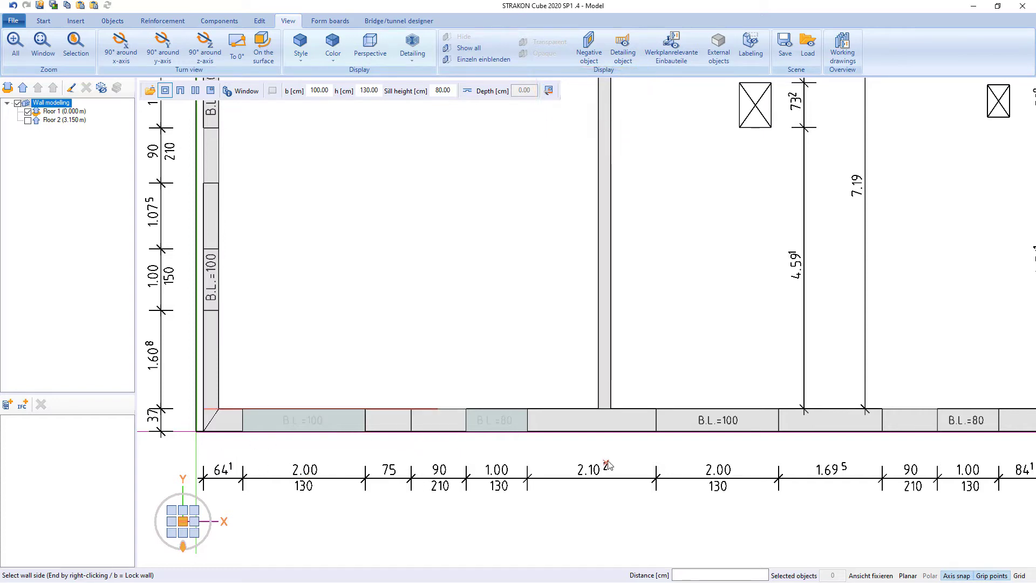
# - Insert the remaining windows in the front, side, rear and curved exterior walls at the openings marked on the floor plan
pyautogui.scroll(-2, 636, 439)
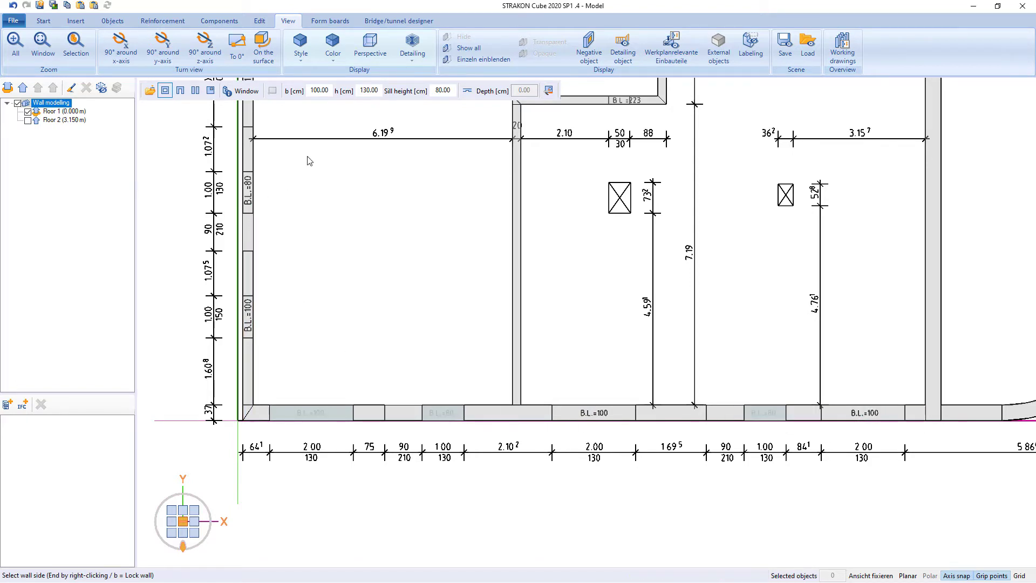
pyautogui.moveTo(306, 159); pyautogui.dragTo(303, 348, button='middle')
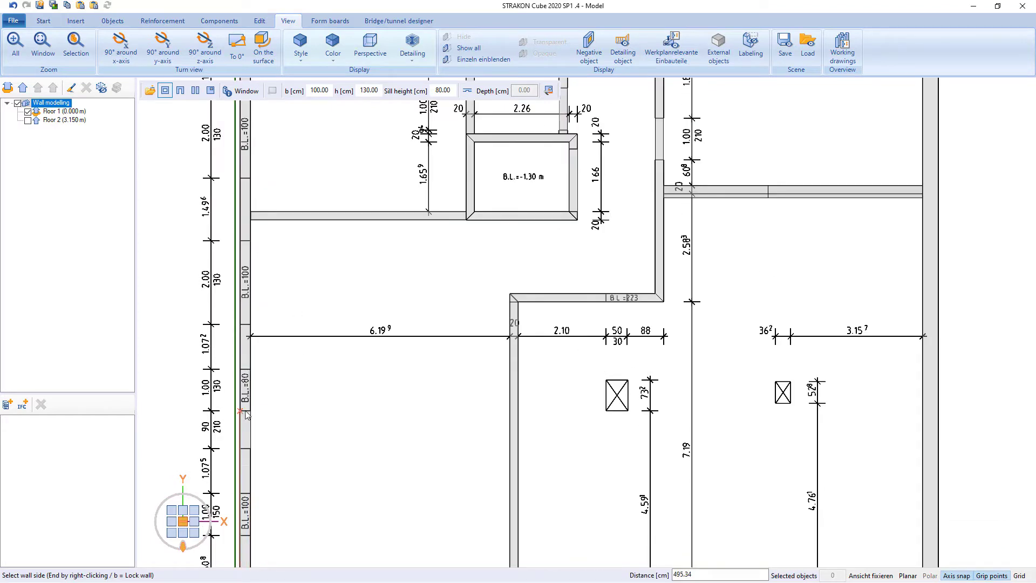
pyautogui.moveTo(277, 277); pyautogui.dragTo(263, 488, button='middle')
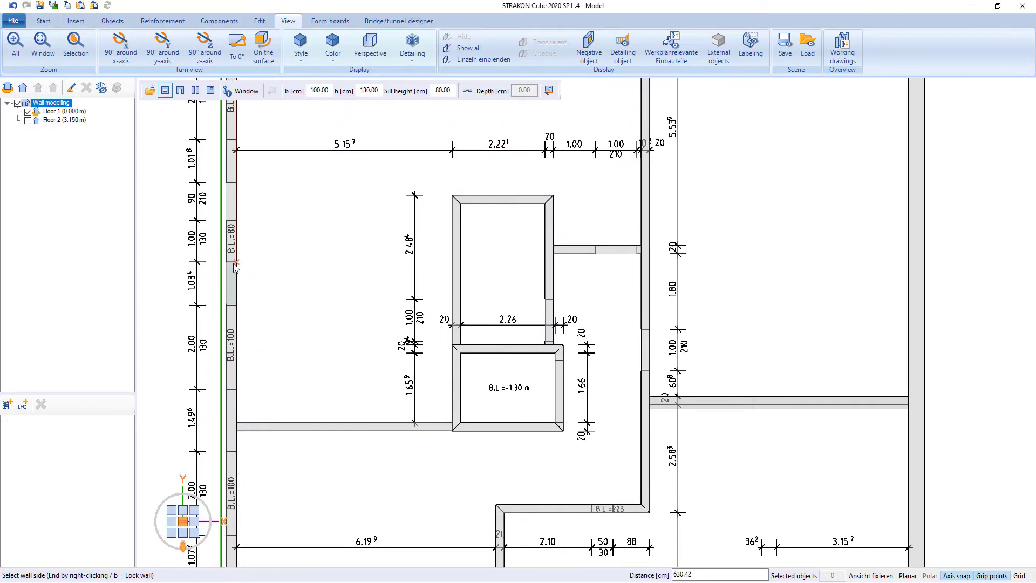
pyautogui.moveTo(316, 227); pyautogui.dragTo(308, 396, button='middle')
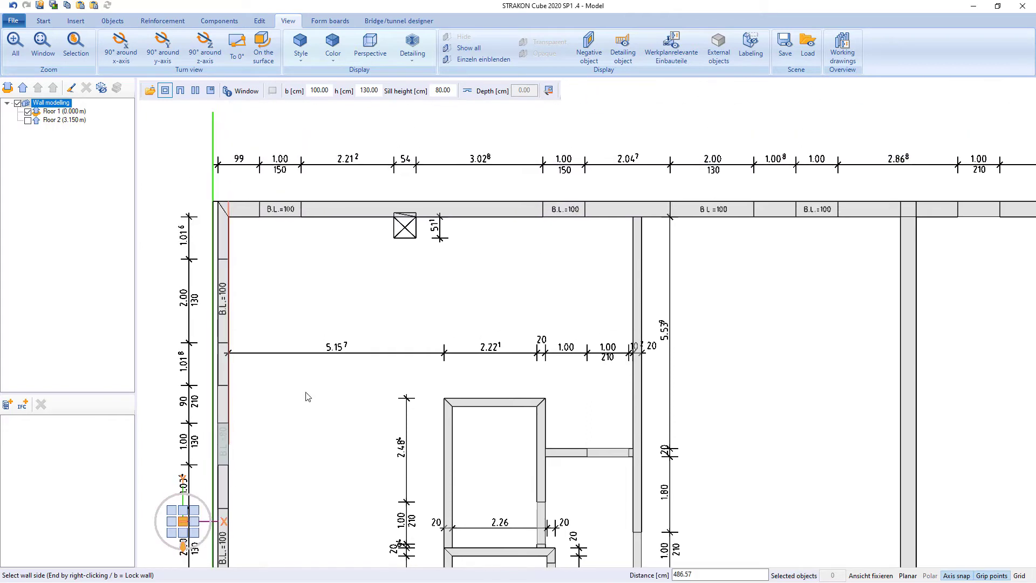
pyautogui.scroll(-3, 262, 218)
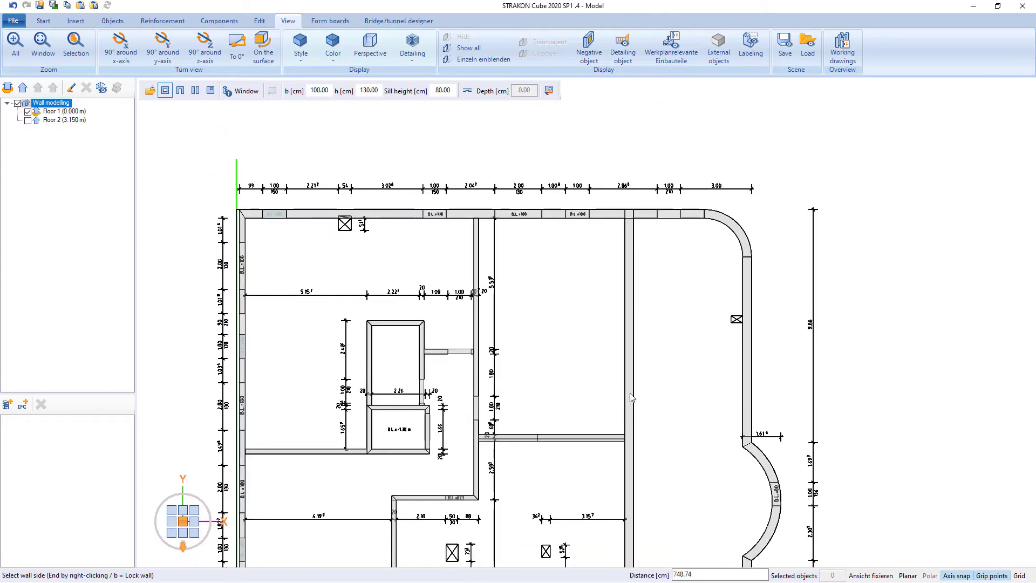
pyautogui.moveTo(715, 441); pyautogui.dragTo(520, 283, button='middle')
pyautogui.scroll(5, 617, 333)
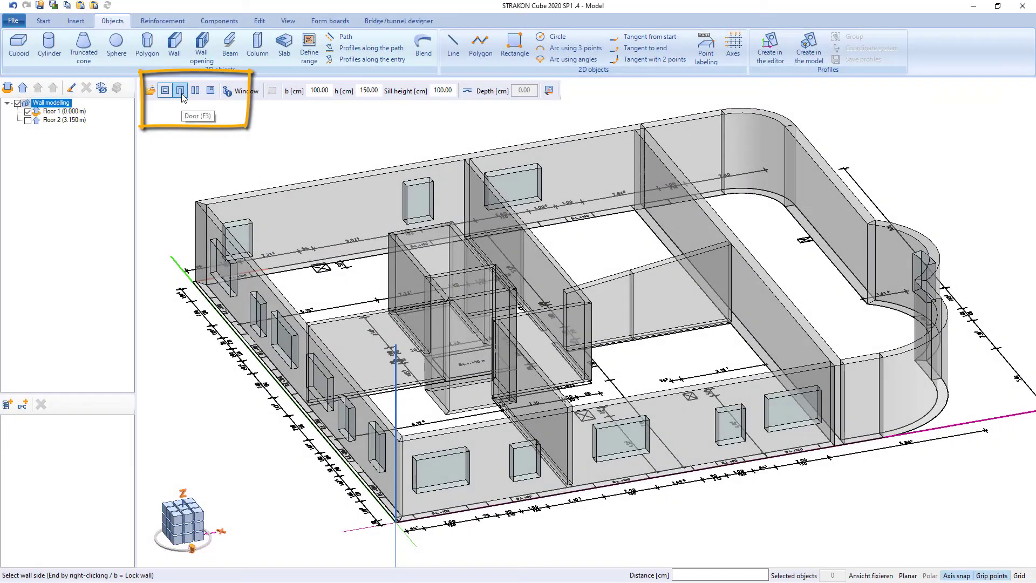
# - Insert a 90 × 210 cm door in the front exterior wall at the first marked door opening from the origin corner
pyautogui.click(181, 91)
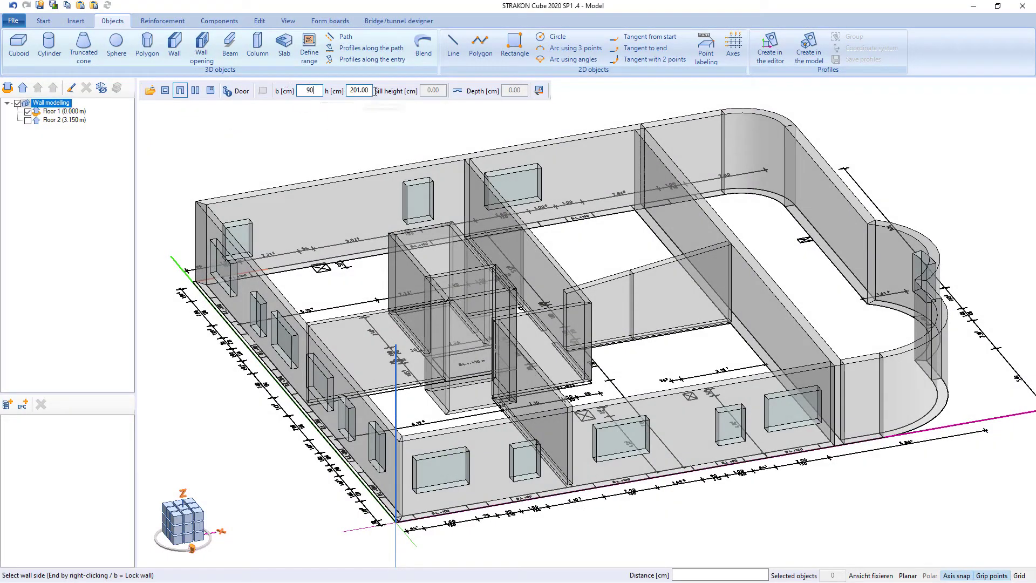
pyautogui.click(349, 91)
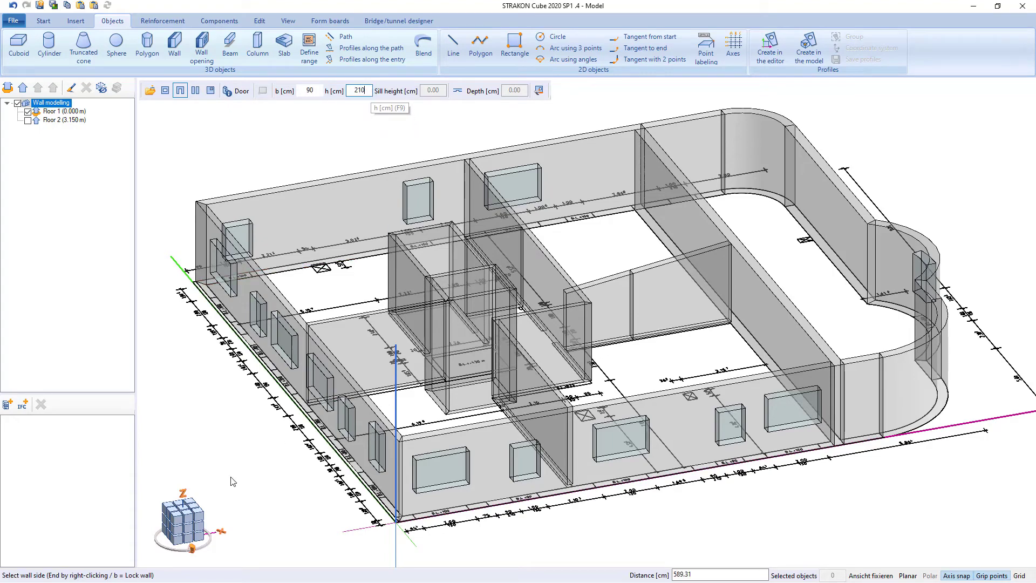
pyautogui.click(183, 504)
pyautogui.moveTo(442, 463); pyautogui.dragTo(444, 315, button='middle')
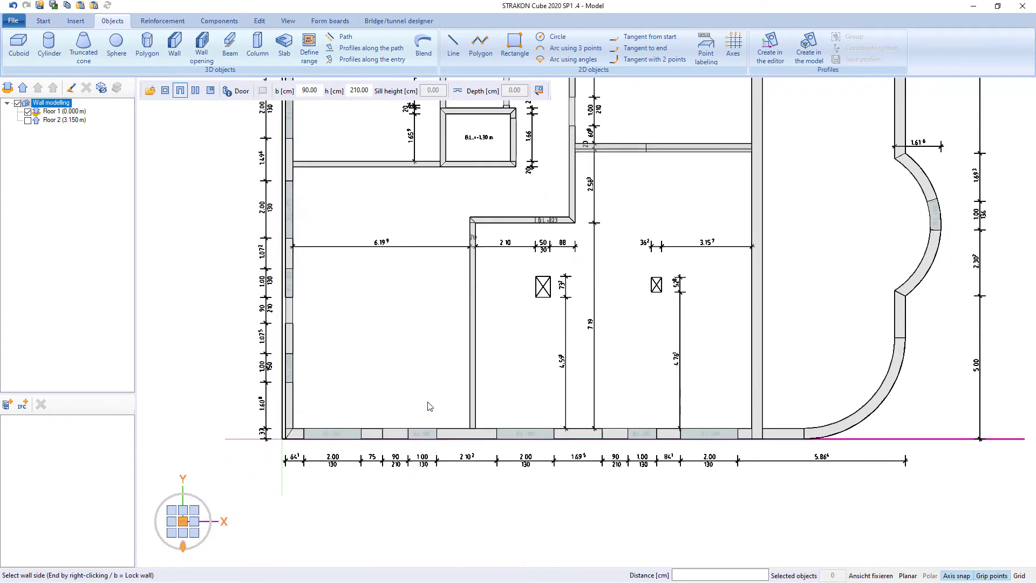
pyautogui.scroll(3, 403, 435)
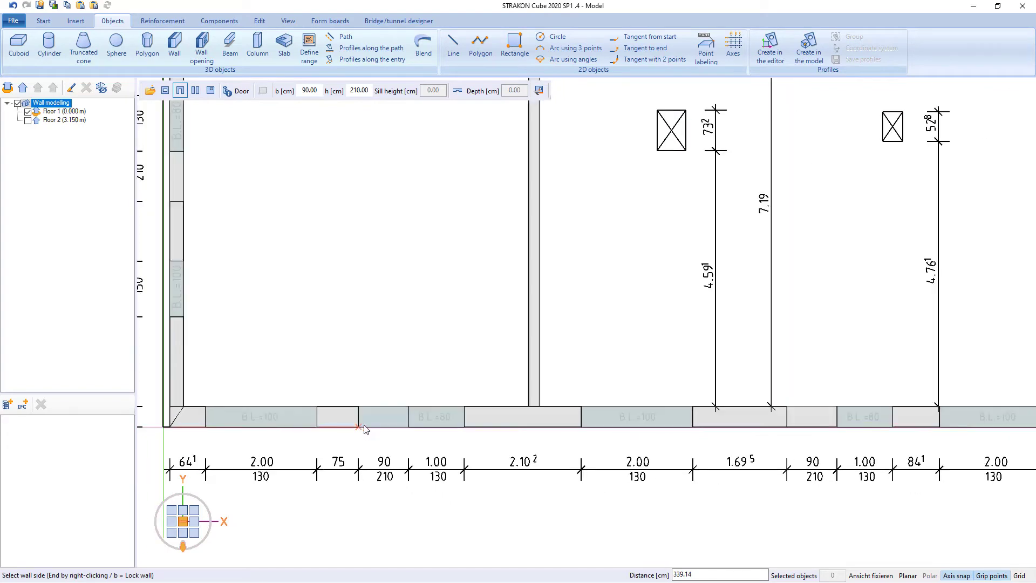
pyautogui.click(364, 426)
# - Insert 90 × 210 cm doors at the remaining marked door opening in the front wall and the one in the side wall
pyautogui.moveTo(820, 443); pyautogui.dragTo(701, 439, button='middle')
pyautogui.scroll(-3, 718, 424)
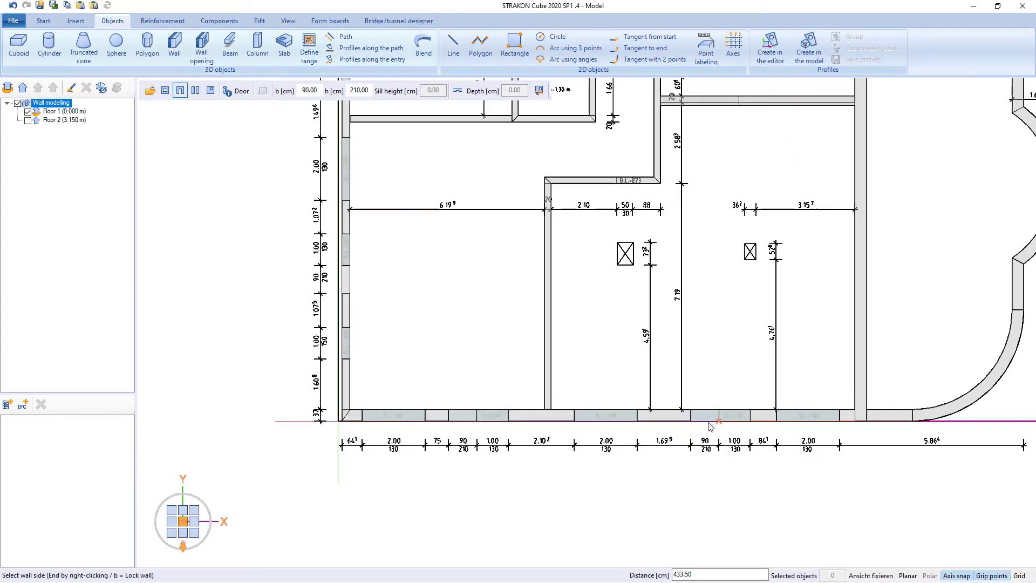
pyautogui.moveTo(383, 233); pyautogui.dragTo(380, 328, button='middle')
pyautogui.scroll(4, 350, 371)
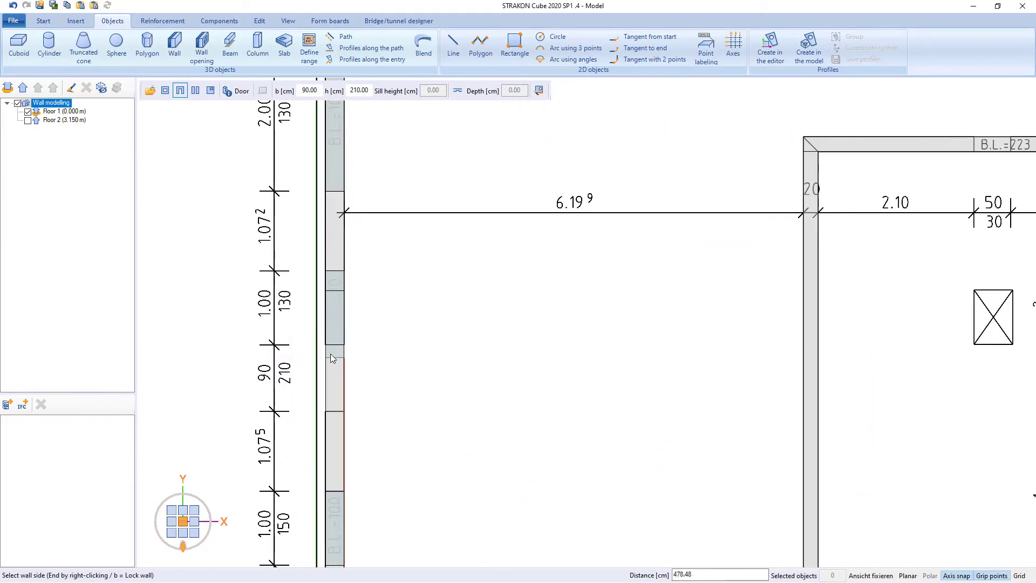
pyautogui.click(329, 409)
# - Insert a 100 × 210 cm door at the marked opening in the rear exterior wall beside the rounded corner
pyautogui.scroll(-4, 329, 409)
pyautogui.moveTo(391, 181); pyautogui.dragTo(392, 292, button='middle')
pyautogui.scroll(-4, 392, 302)
pyautogui.keyDown('shift'); pyautogui.moveTo(406, 415); pyautogui.dragTo(428, 381, button='middle'); pyautogui.keyUp('shift')
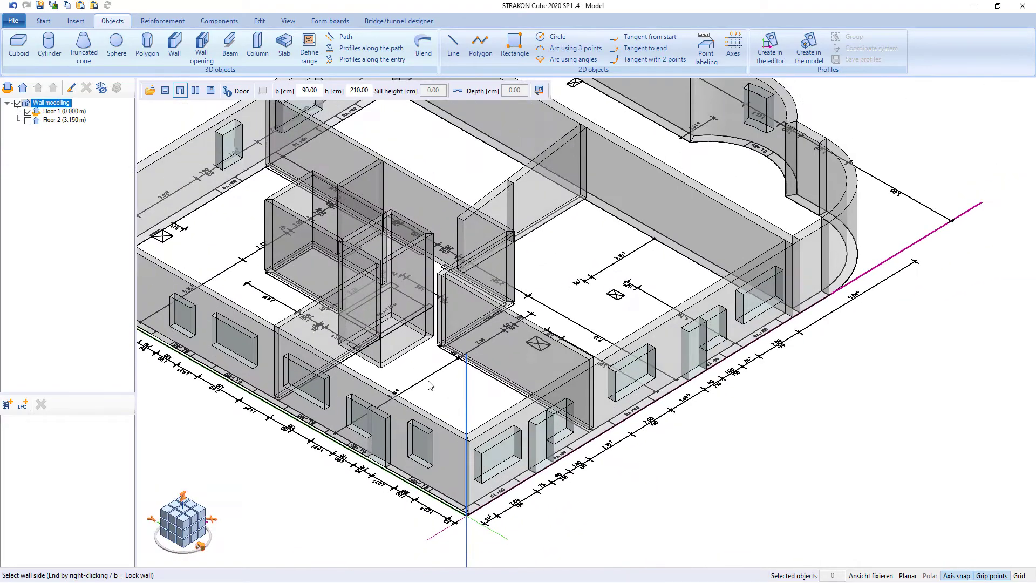
pyautogui.moveTo(536, 200); pyautogui.dragTo(517, 463, button='middle')
pyautogui.keyDown('shift'); pyautogui.moveTo(485, 303); pyautogui.dragTo(463, 310, button='middle'); pyautogui.keyUp('shift')
pyautogui.scroll(3, 462, 307)
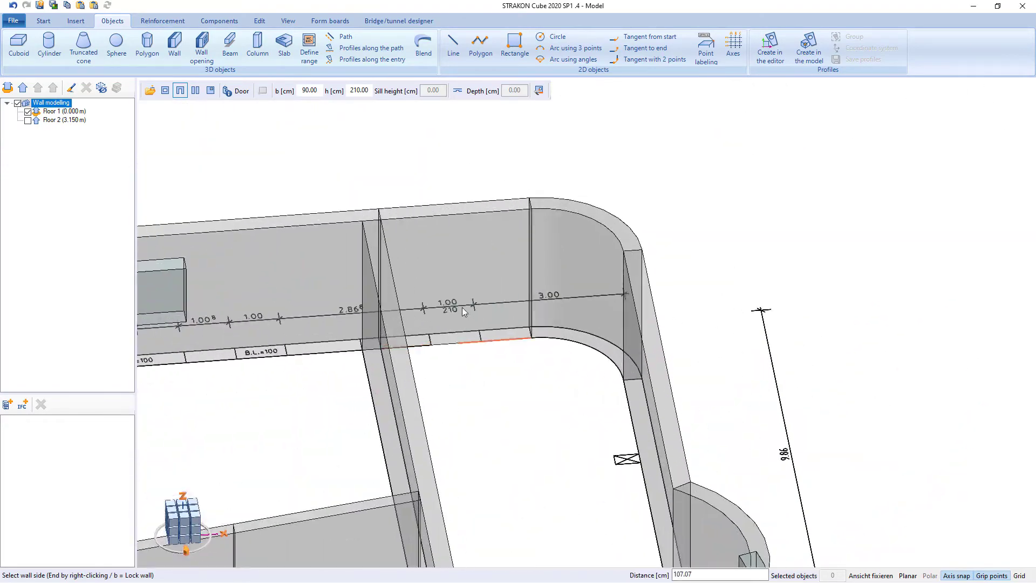
pyautogui.scroll(2, 462, 307)
pyautogui.click(307, 90)
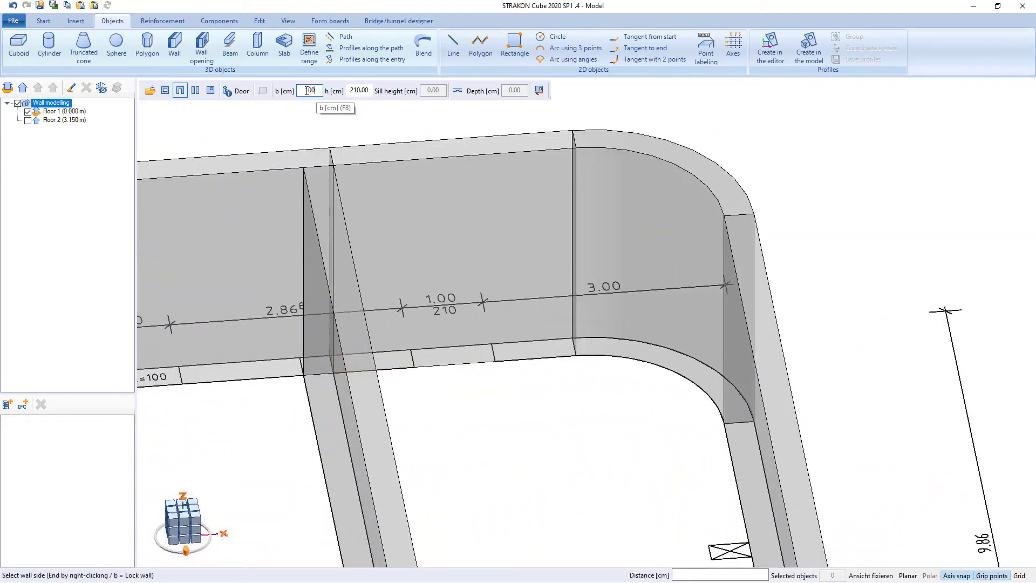
pyautogui.press('Return')
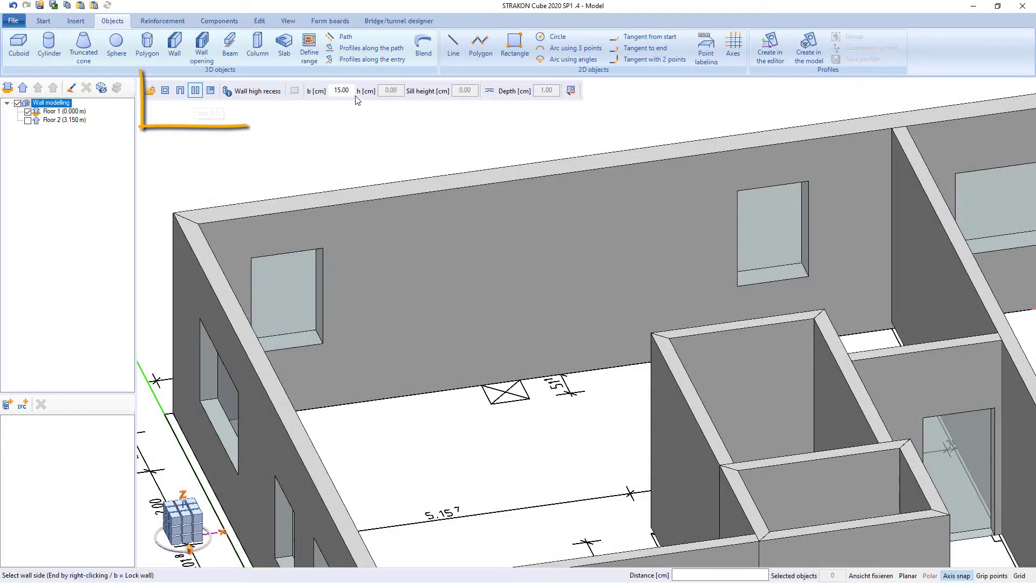
# - Insert a wall-high recess 54 cm wide and 10 cm deep inside the rear exterior wall, 420 cm from the corner
pyautogui.click(340, 90)
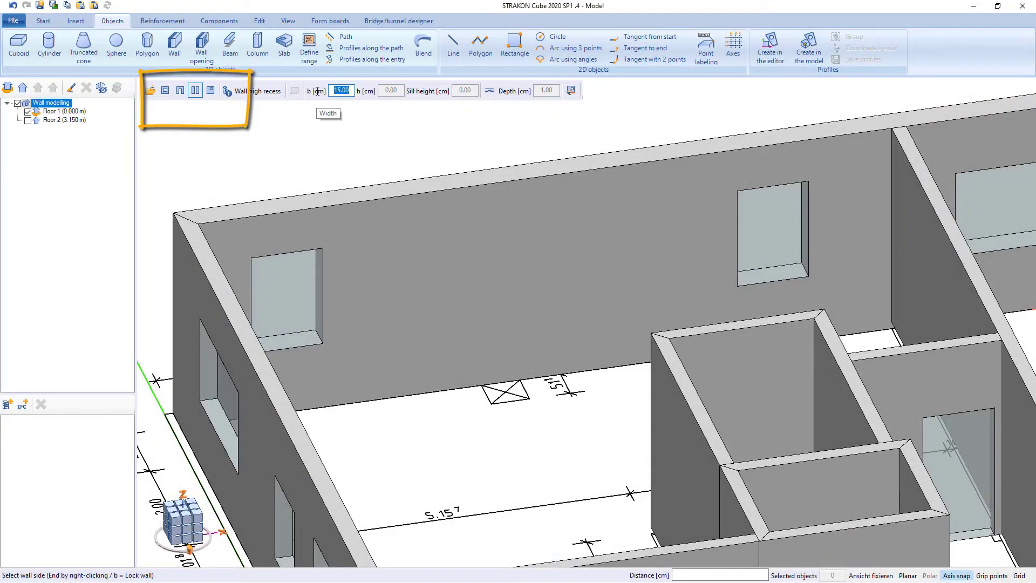
pyautogui.write('54')
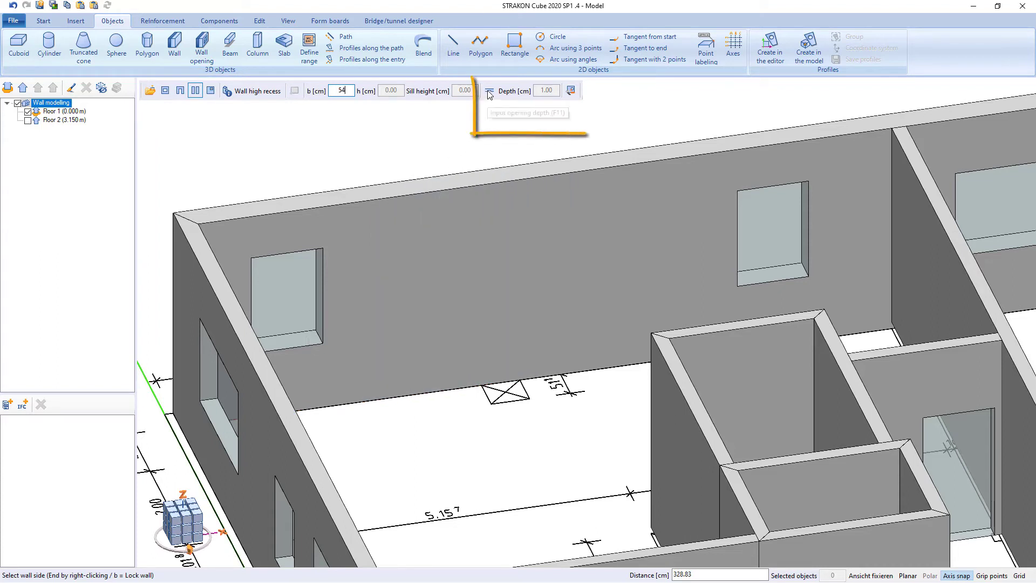
pyautogui.click(535, 90)
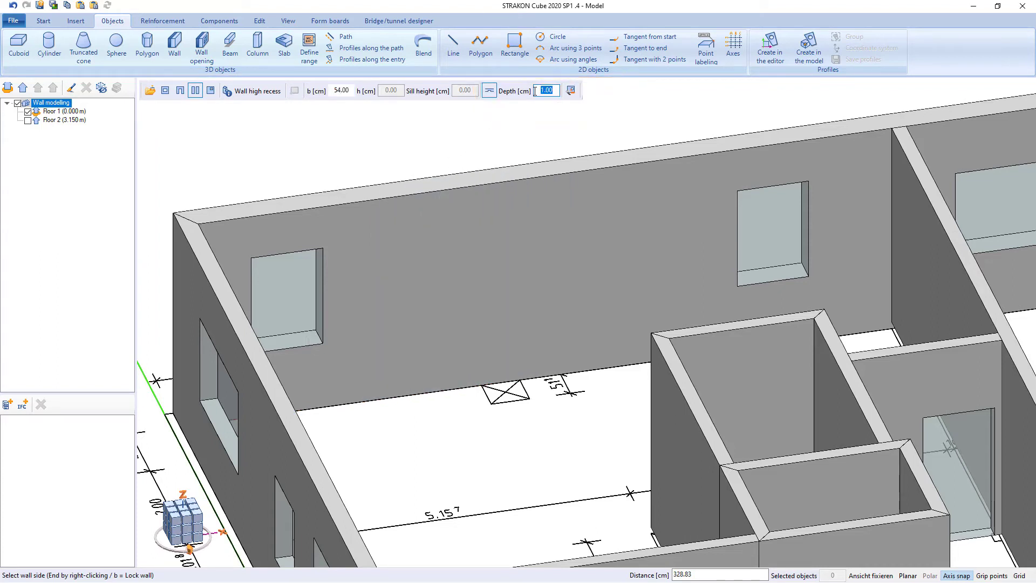
pyautogui.write('10')
pyautogui.press('Return')
pyautogui.scroll(3, 412, 261)
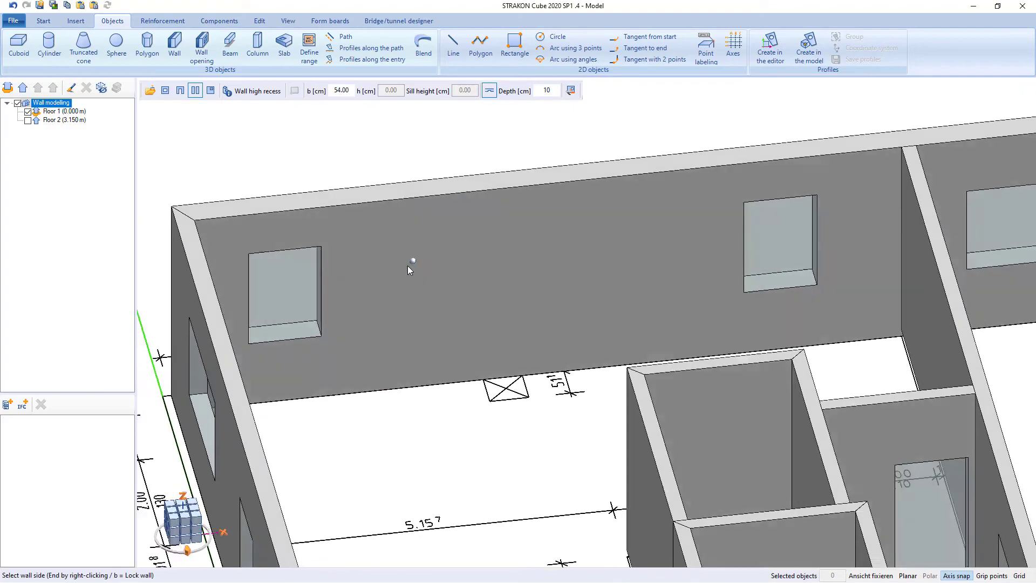
pyautogui.write('421.5')
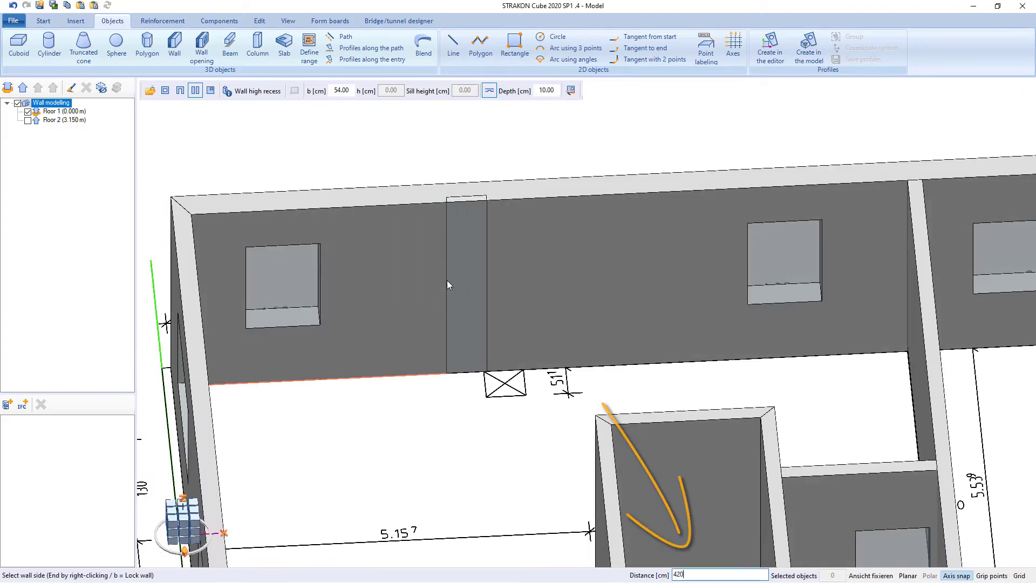
pyautogui.press('Return')
pyautogui.moveTo(474, 335); pyautogui.dragTo(475, 337, button='middle')
pyautogui.scroll(-3, 475, 335)
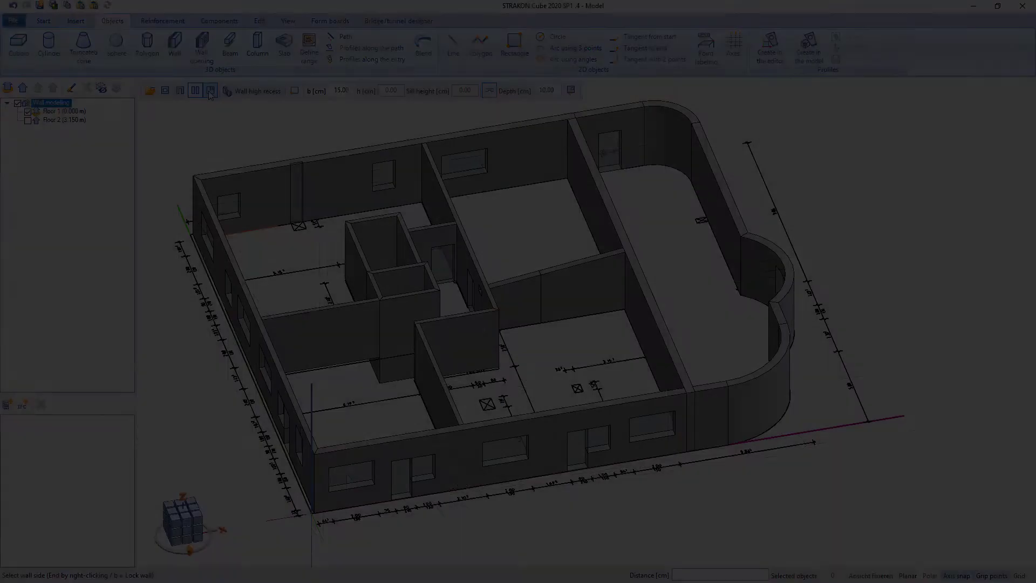
# - Insert a 50 × 30 cm wall opening, 10 cm deep, in the short interior wall, 210 cm from its inner corner at the marked 223 cm height
pyautogui.click(211, 90)
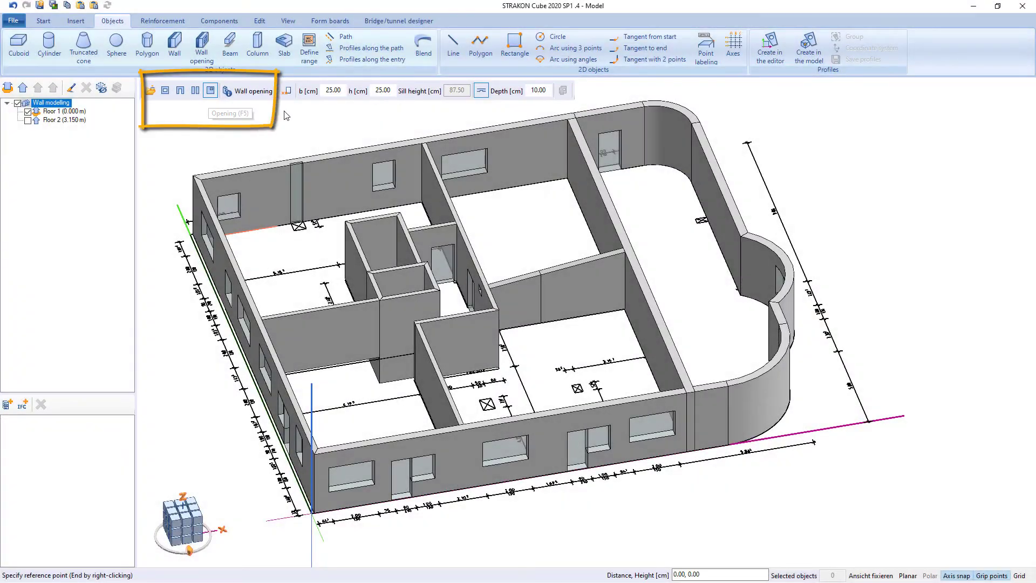
pyautogui.moveTo(499, 283); pyautogui.dragTo(377, 184, button='middle')
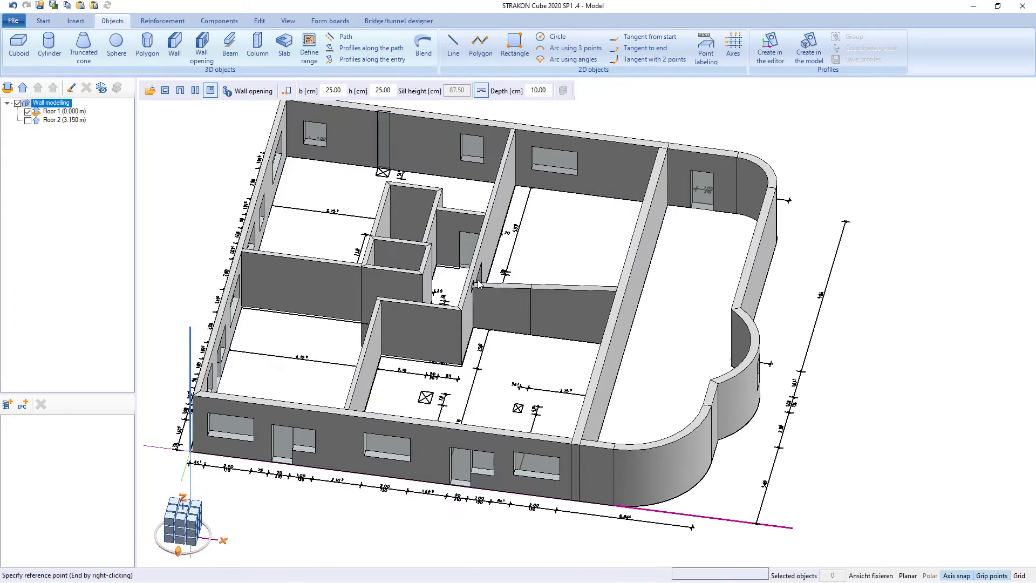
pyautogui.scroll(8, 372, 178)
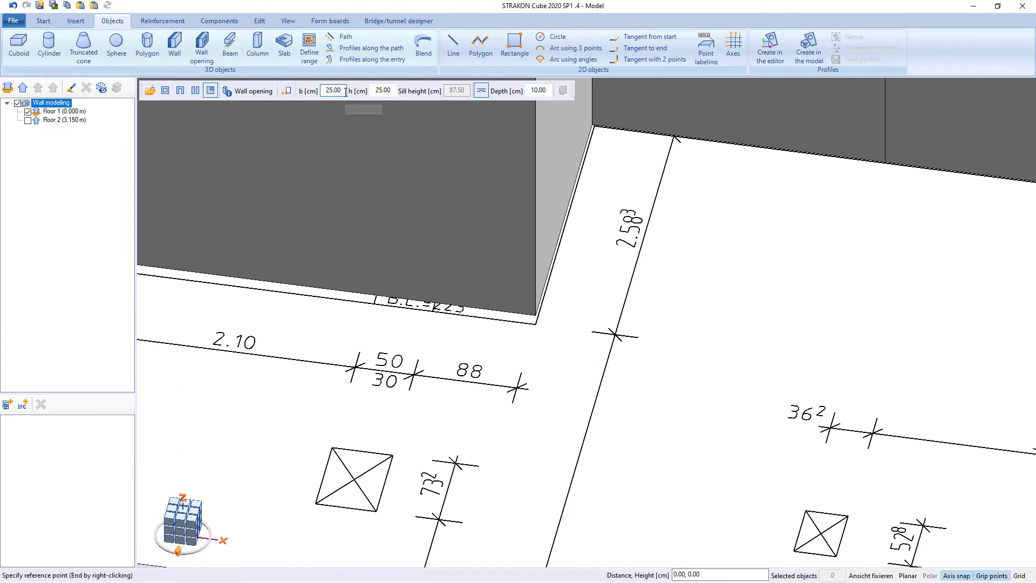
pyautogui.click(346, 92)
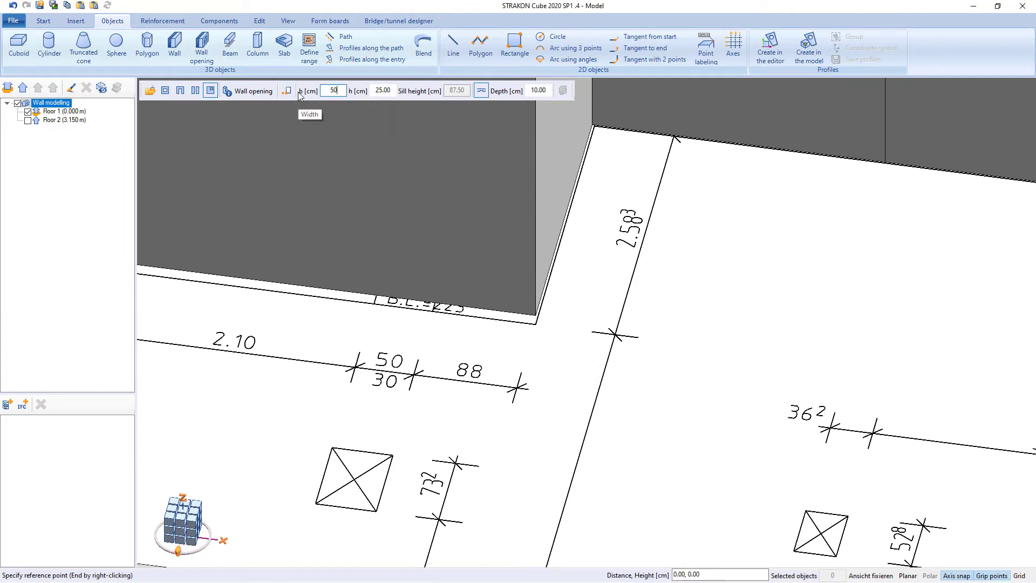
pyautogui.click(364, 94)
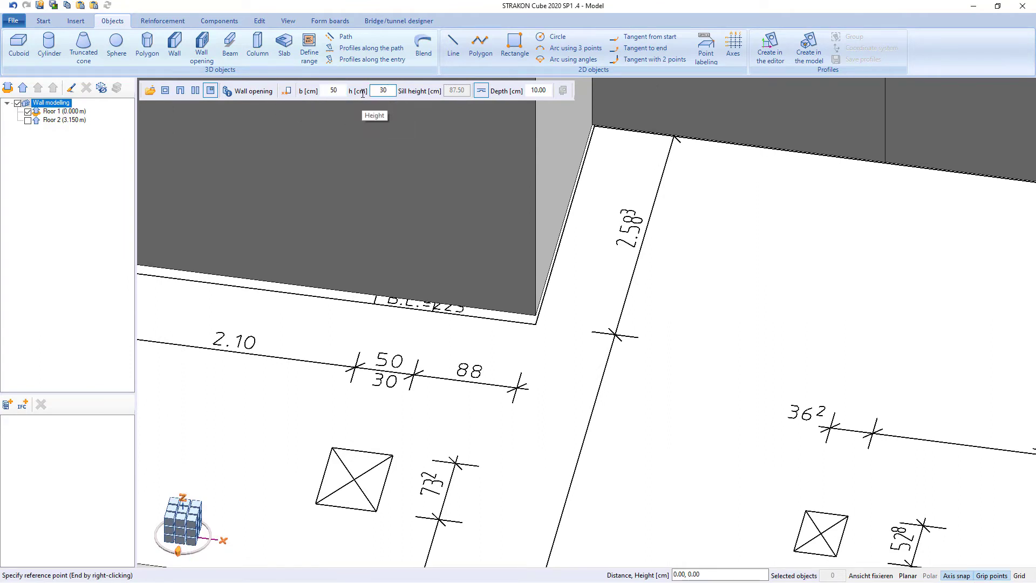
pyautogui.click(290, 96)
pyautogui.moveTo(338, 164); pyautogui.dragTo(423, 274, button='middle')
pyautogui.scroll(-3, 423, 274)
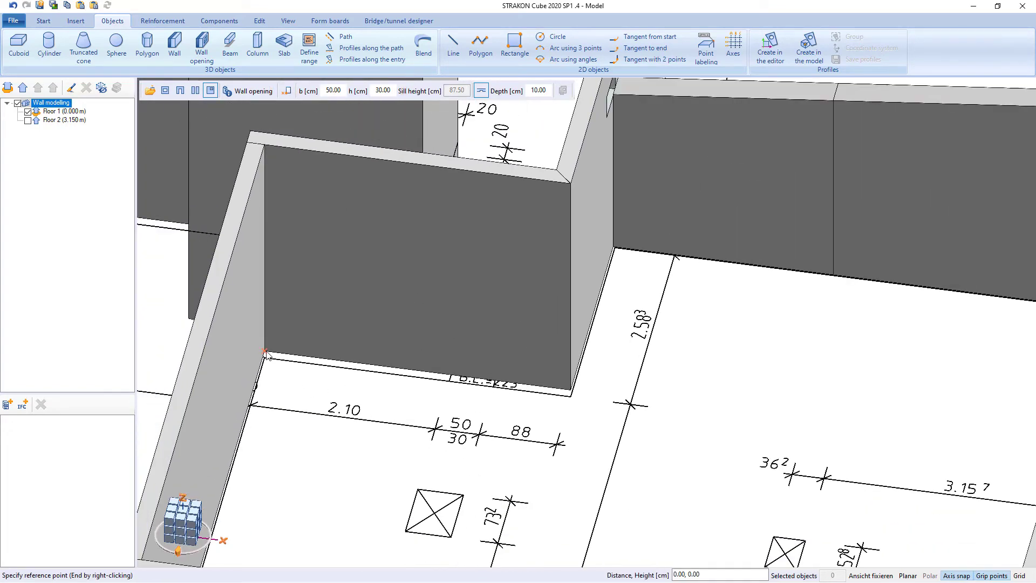
pyautogui.click(265, 353)
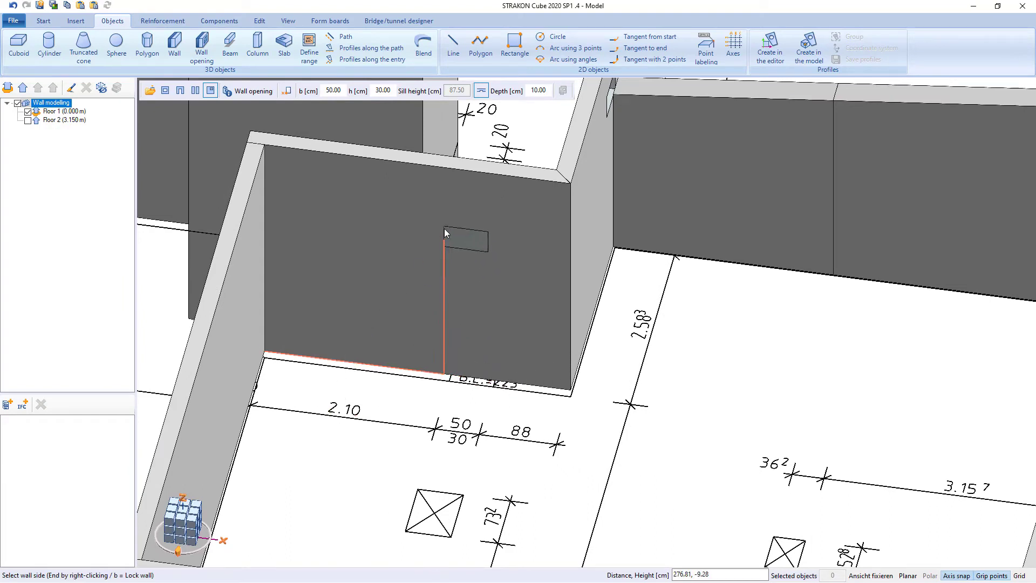
pyautogui.write('210,22')
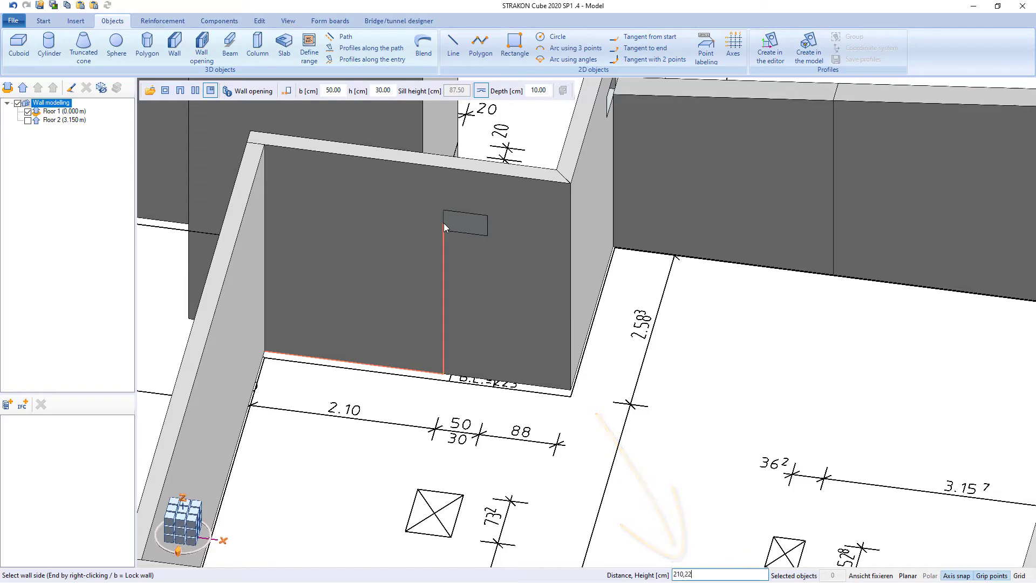
pyautogui.press('Return')
pyautogui.scroll(-2, 517, 251)
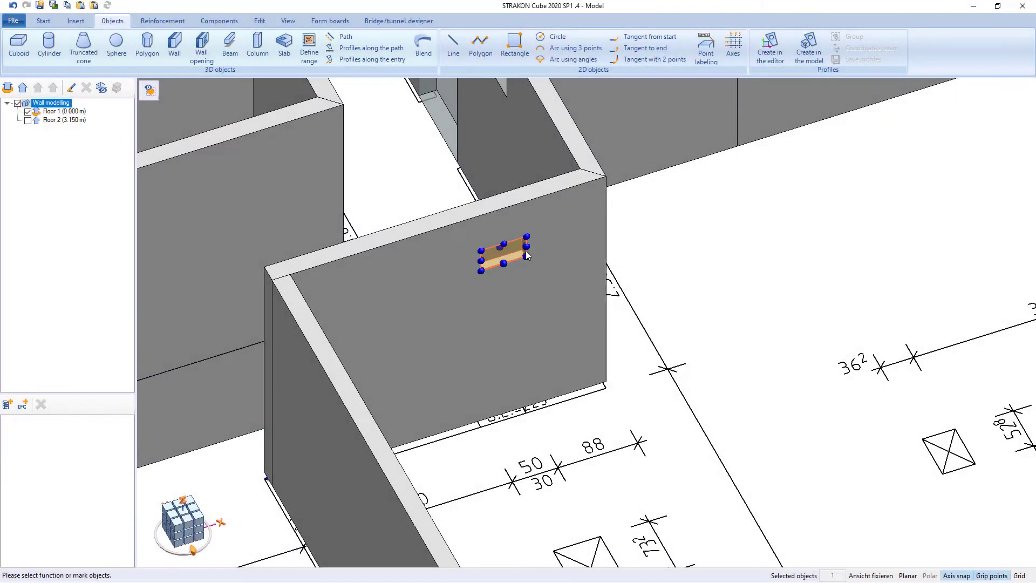
# - Extend the small wall opening downward by moving its lower edge -10 cm along the z-axis
pyautogui.scroll(2, 482, 279)
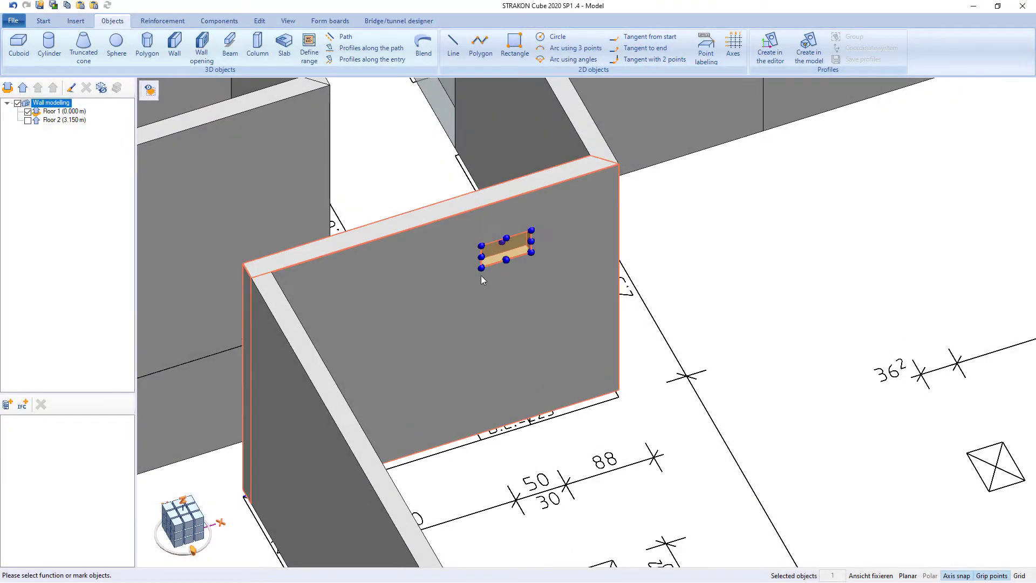
pyautogui.scroll(2, 483, 273)
pyautogui.click(527, 245)
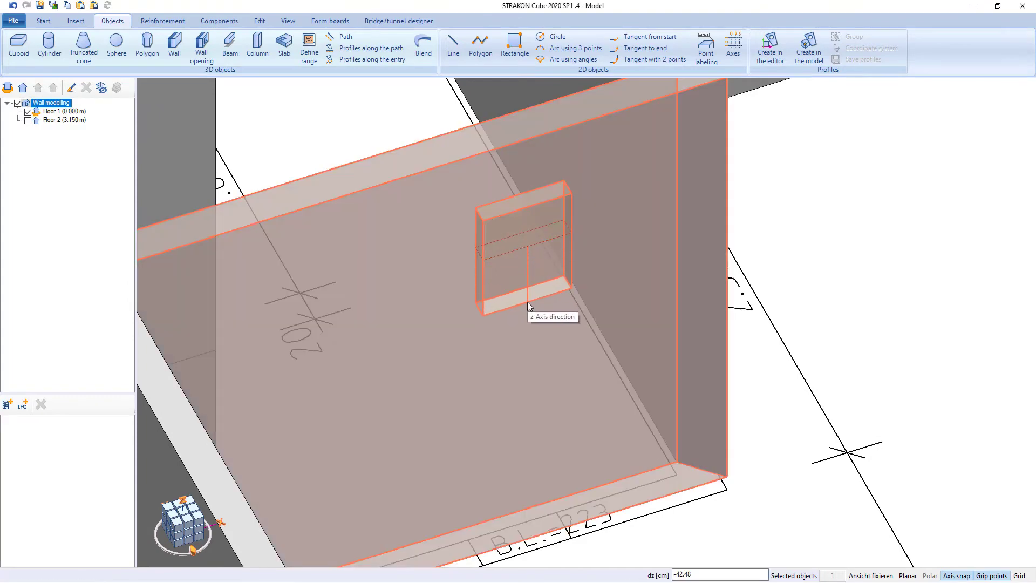
pyautogui.write('-10')
pyautogui.press('Return')
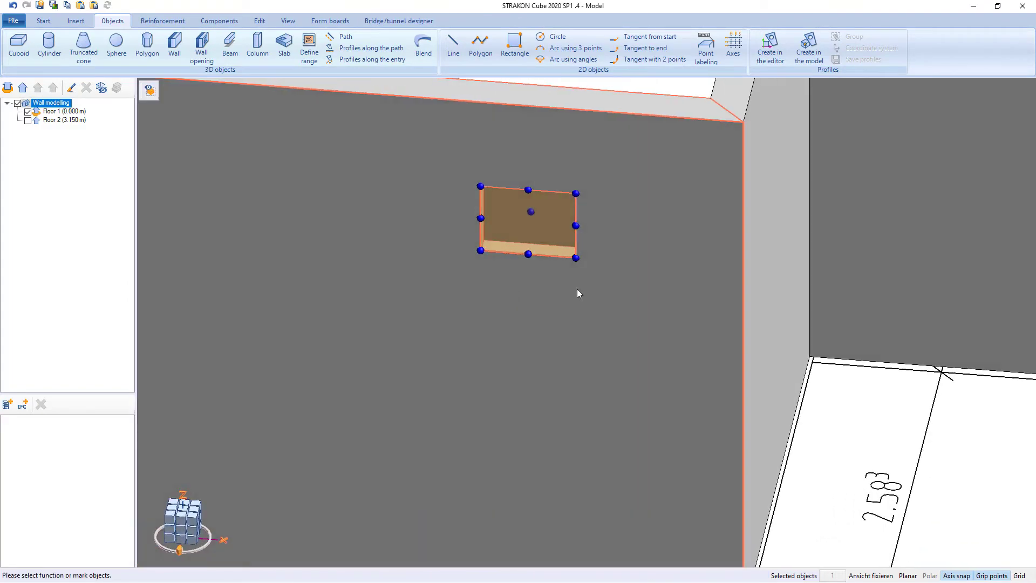
# - Narrow the wall-high recess in the rear wall by moving its left side about 10 cm inward along the x-axis
pyautogui.scroll(-3, 576, 290)
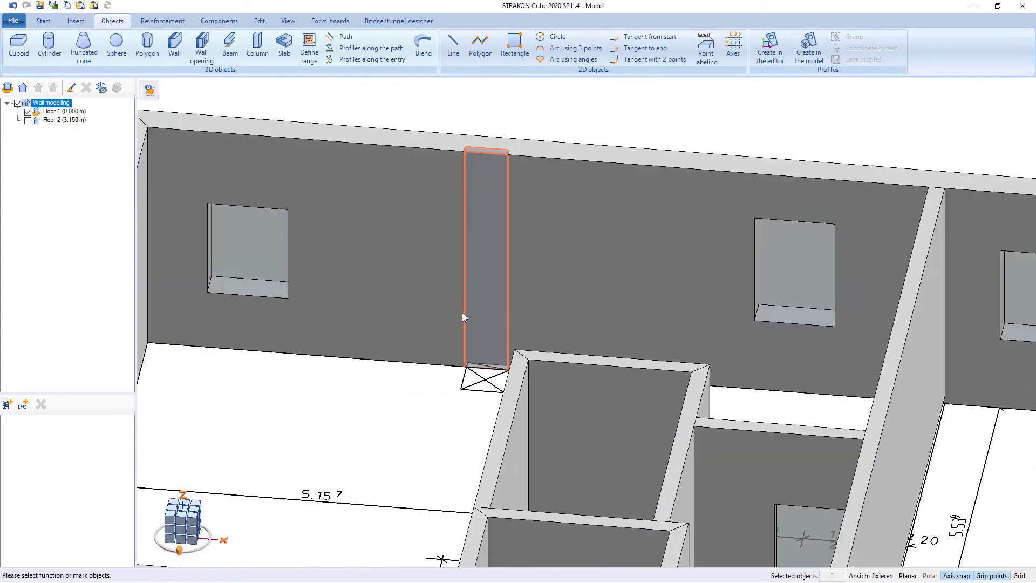
pyautogui.scroll(2, 467, 337)
pyautogui.click(467, 338)
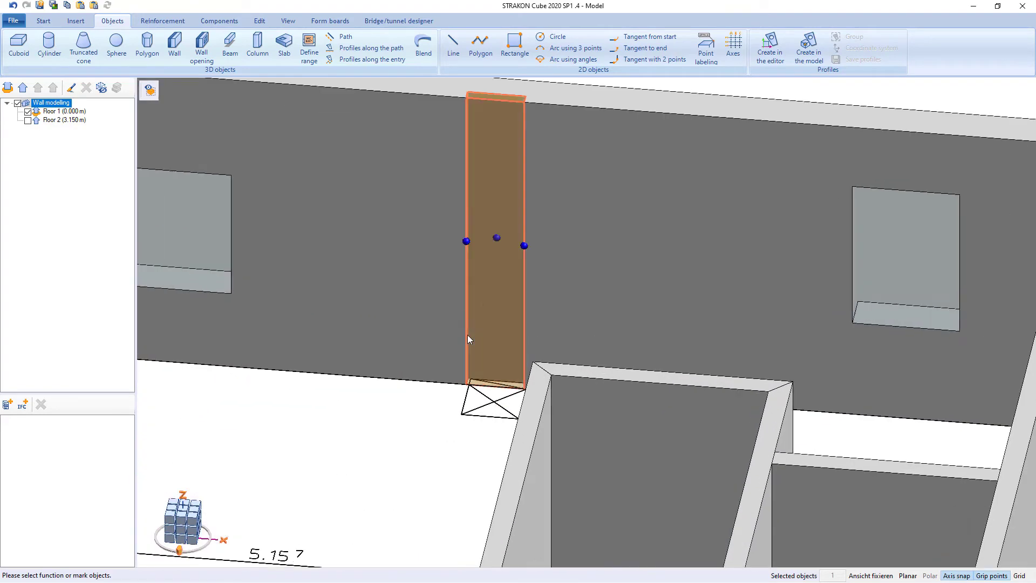
pyautogui.scroll(1, 482, 266)
pyautogui.click(462, 236)
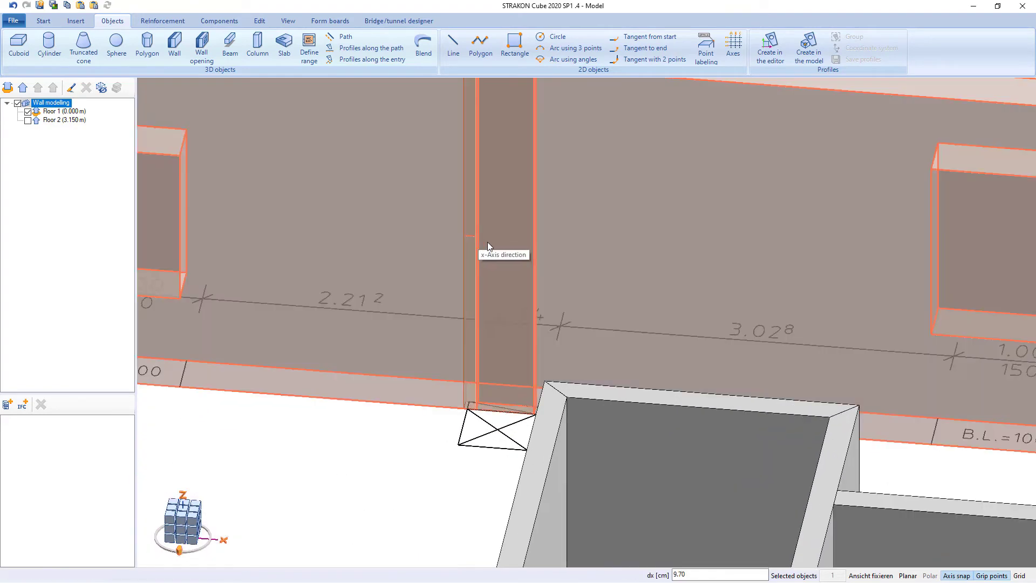
pyautogui.click(480, 243)
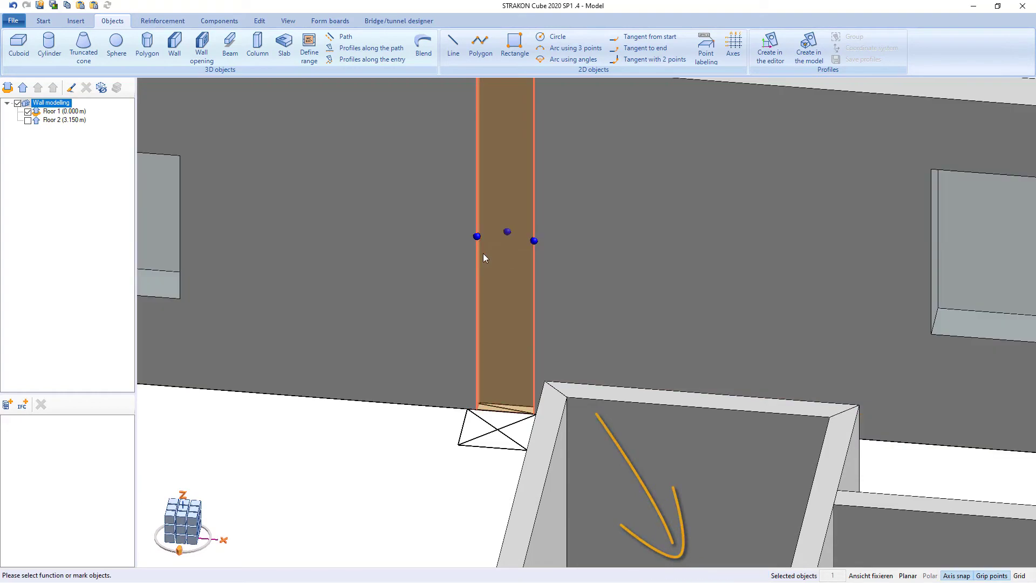
# - Deepen the wall-high recess by moving its back face further into the rear wall along the y-axis, and deselect it
pyautogui.click(504, 232)
pyautogui.scroll(-1, 504, 232)
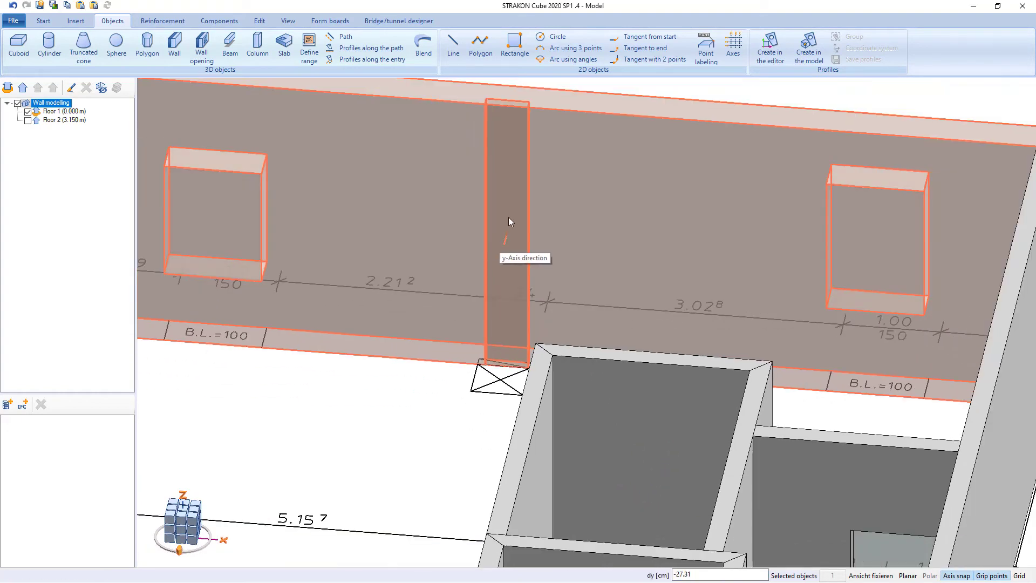
pyautogui.press('Return')
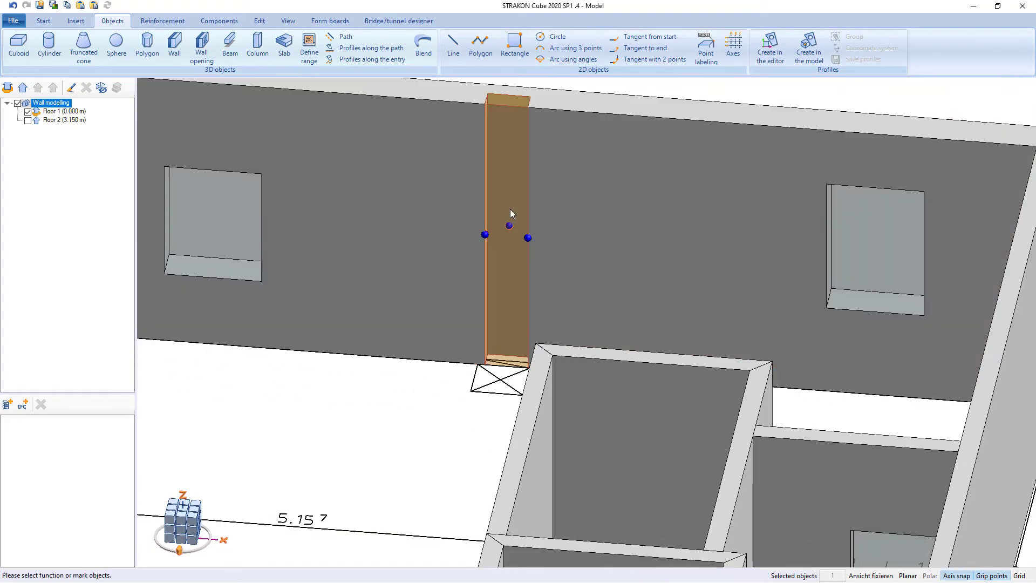
pyautogui.moveTo(510, 209)
pyautogui.mouseDown(button='middle')
pyautogui.moveTo(478, 189)
pyautogui.moveTo(508, 190)
pyautogui.mouseUp(button='middle')
pyautogui.scroll(-2, 508, 190)
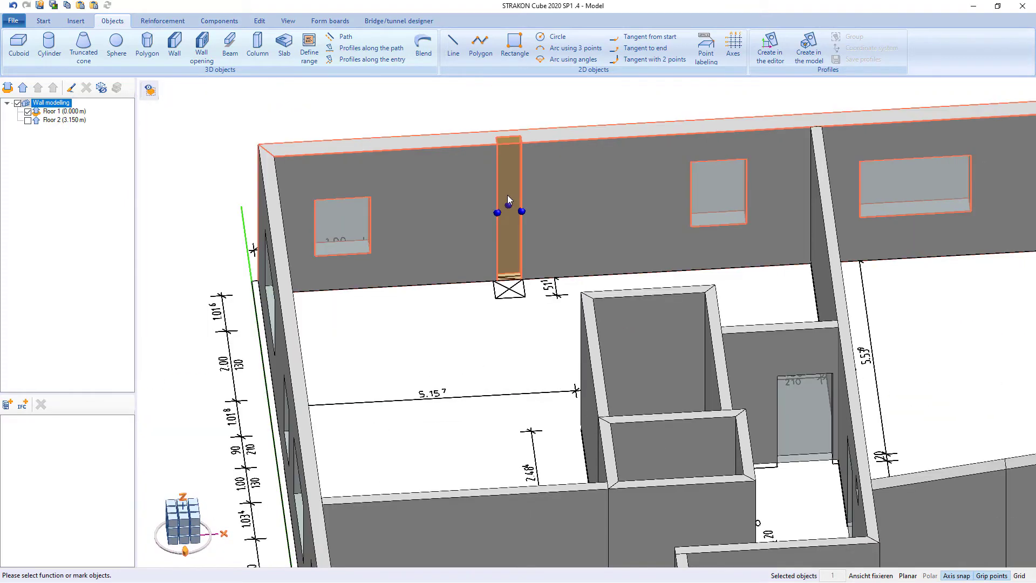
pyautogui.click(438, 330)
# - Widen the rear-wall window nearest the corner by 20 cm and lower its bottom edge to the floor line
pyautogui.scroll(1, 352, 250)
pyautogui.click(352, 251)
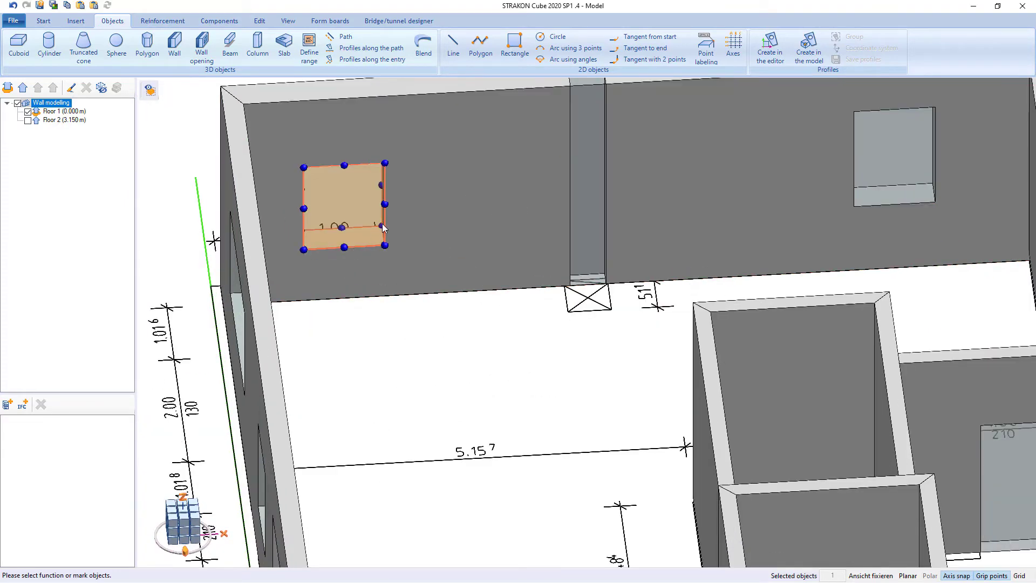
pyautogui.click(386, 206)
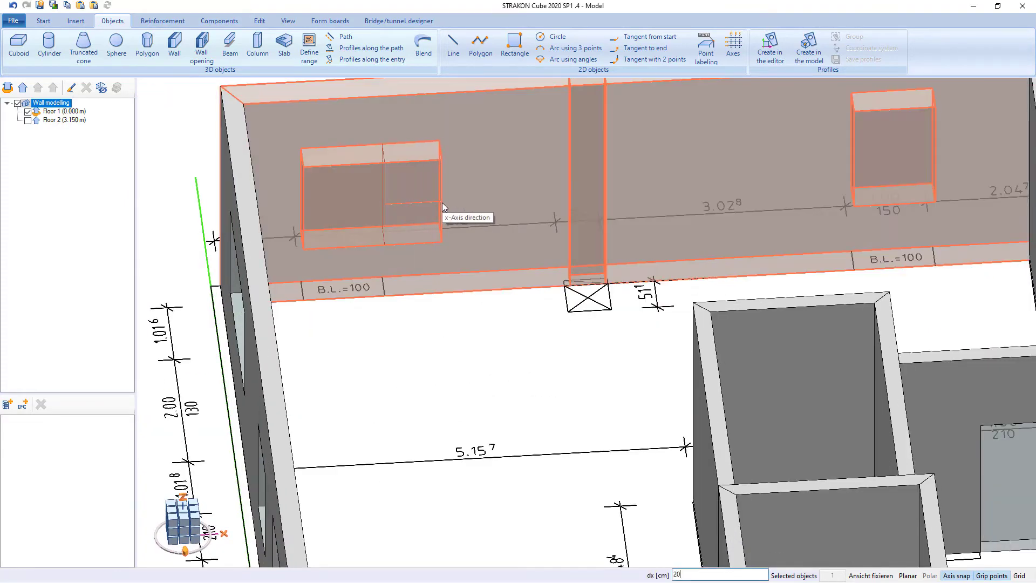
pyautogui.click(403, 218)
pyautogui.click(354, 247)
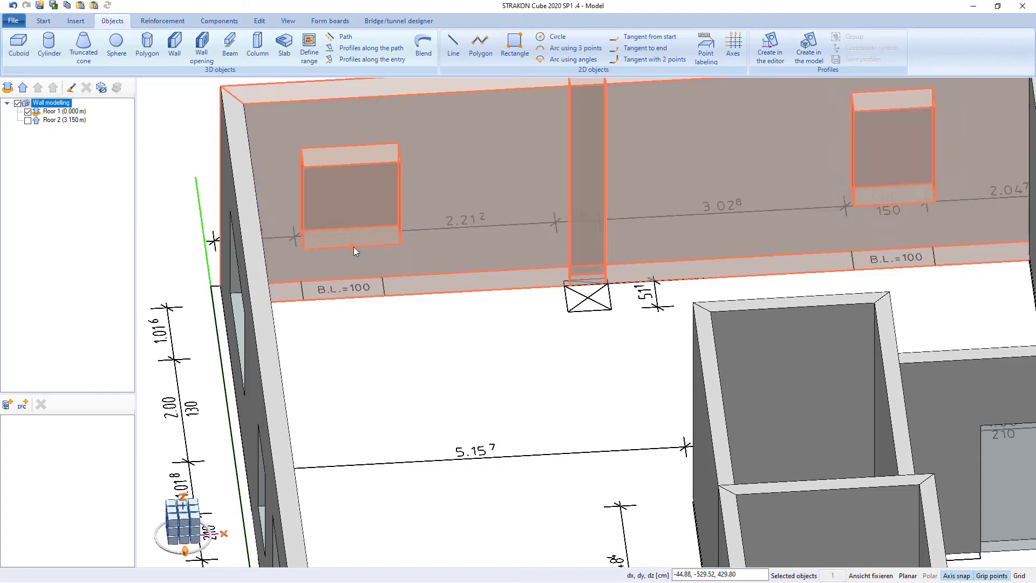
pyautogui.click(386, 298)
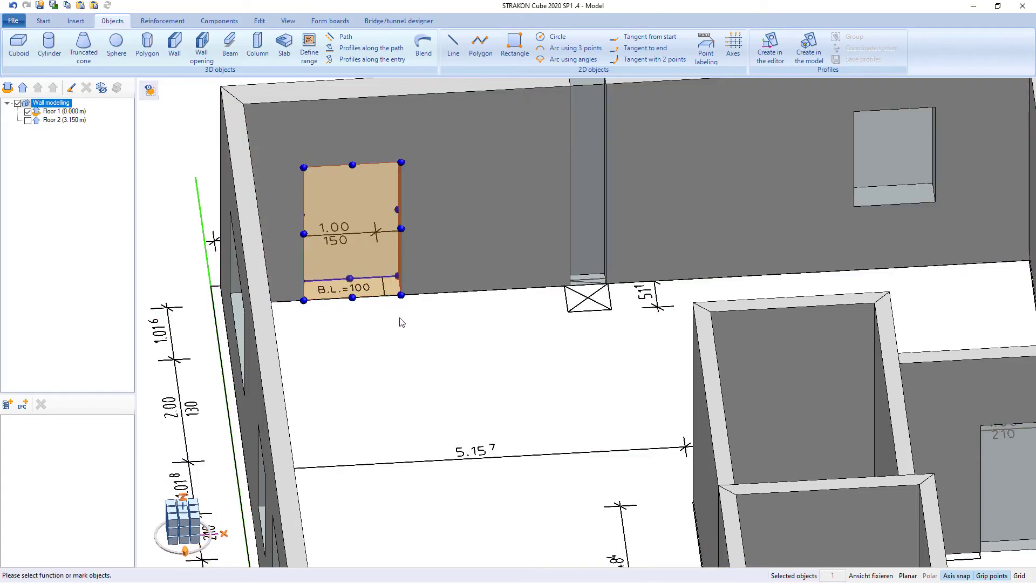
# - Move the rear-wall window opening nearest the corner 100 cm along the x-axis toward the wall-high recess
pyautogui.click(402, 325)
pyautogui.click(402, 291)
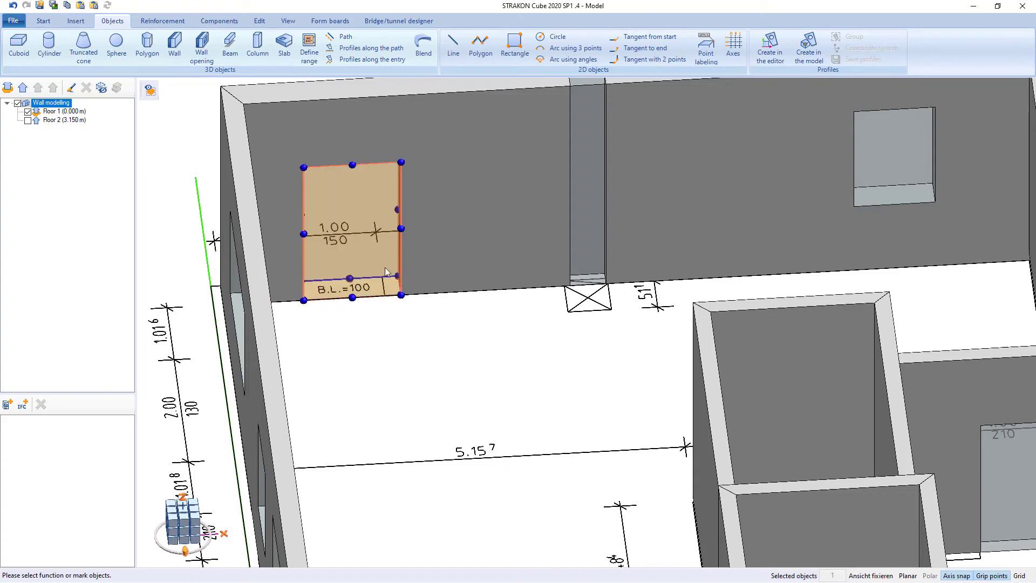
pyautogui.click(259, 21)
pyautogui.click(39, 44)
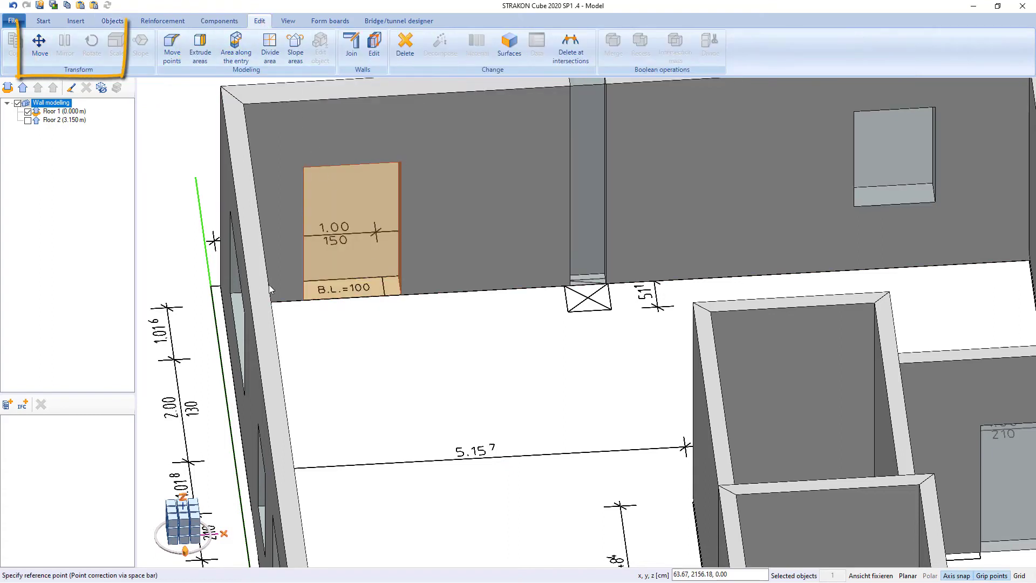
pyautogui.click(302, 302)
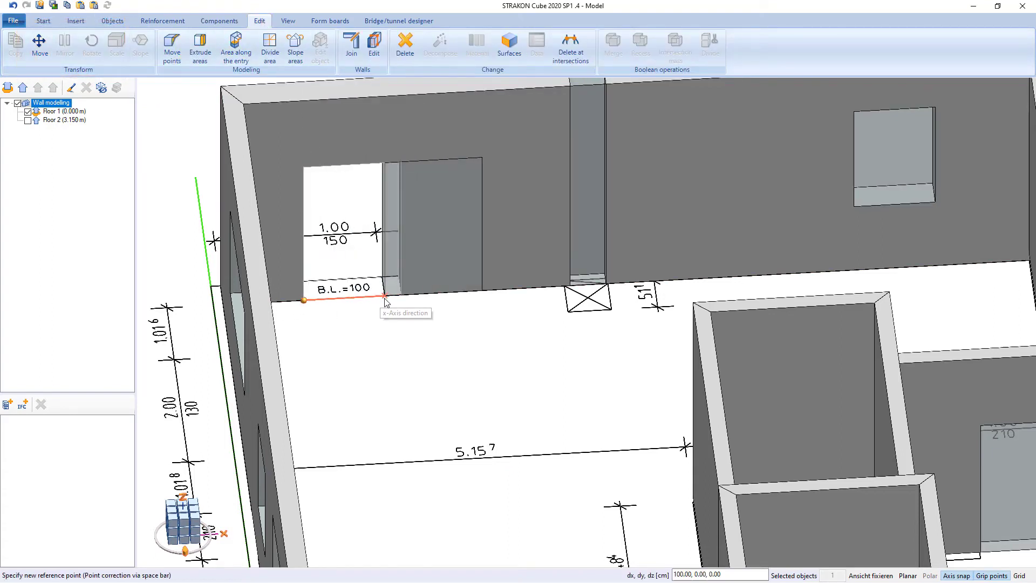
pyautogui.click(384, 296)
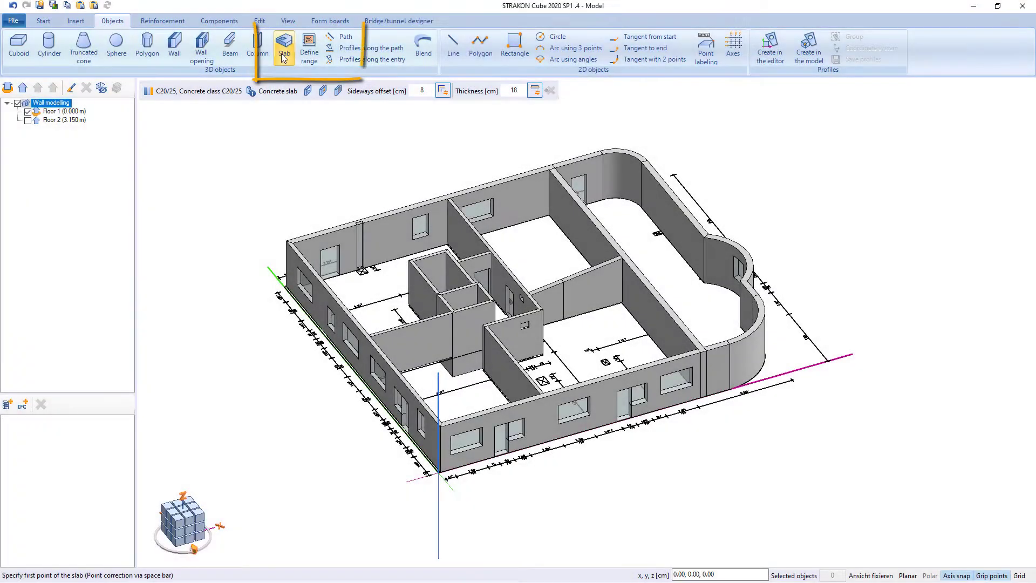
# - Start a 25 cm thick C30/37 concrete slab with a 12 cm sideways offset, outlining it along the side and rear walls to the cross wall
pyautogui.click(197, 90)
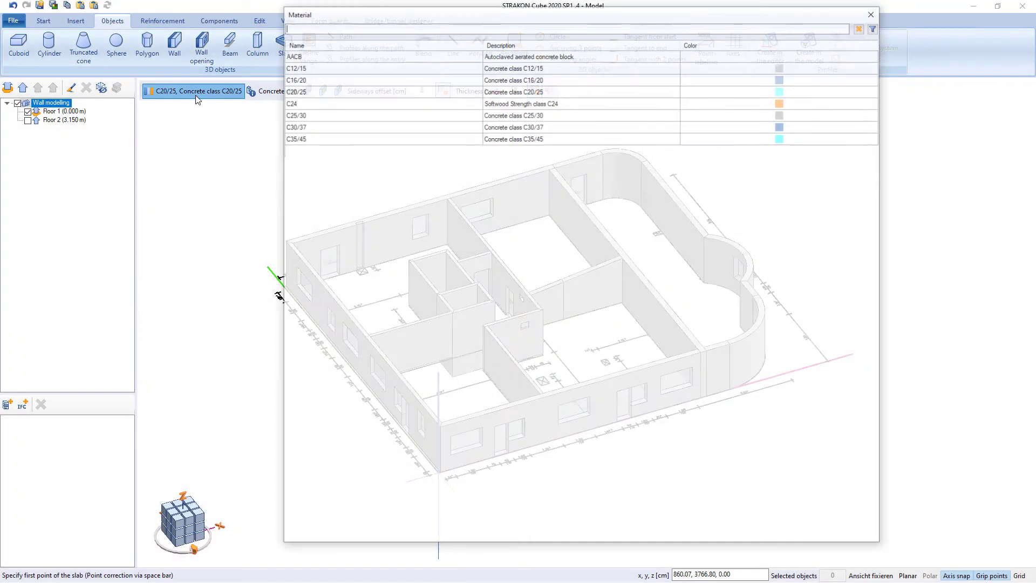
pyautogui.doubleClick(294, 126)
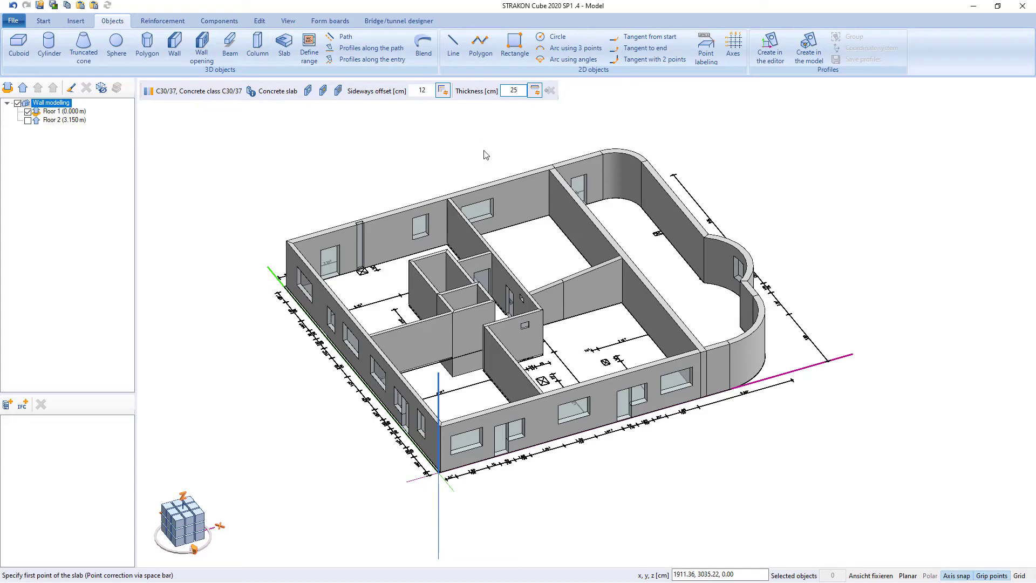
pyautogui.scroll(5, 448, 418)
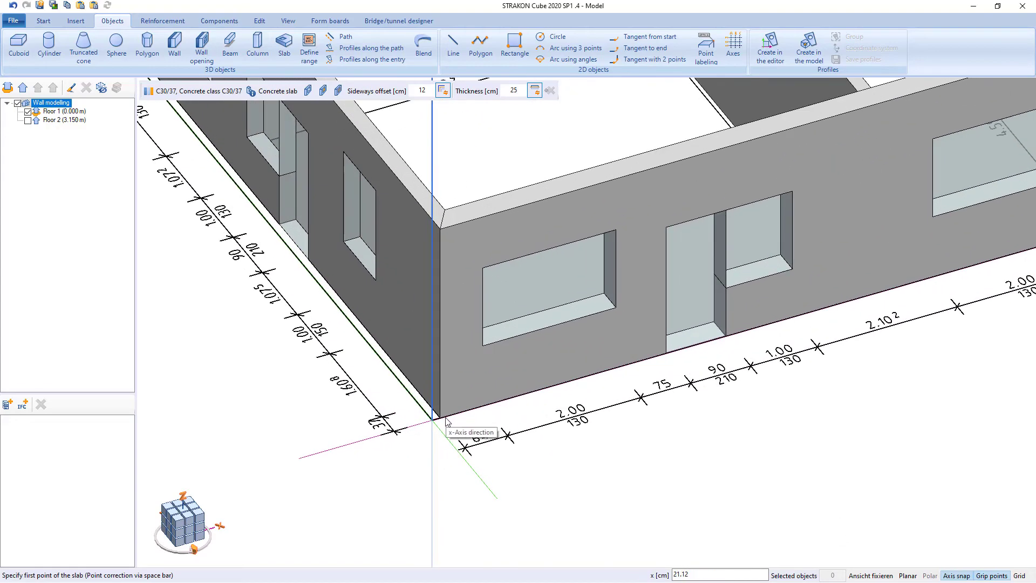
pyautogui.scroll(-5, 444, 424)
pyautogui.scroll(5, 359, 312)
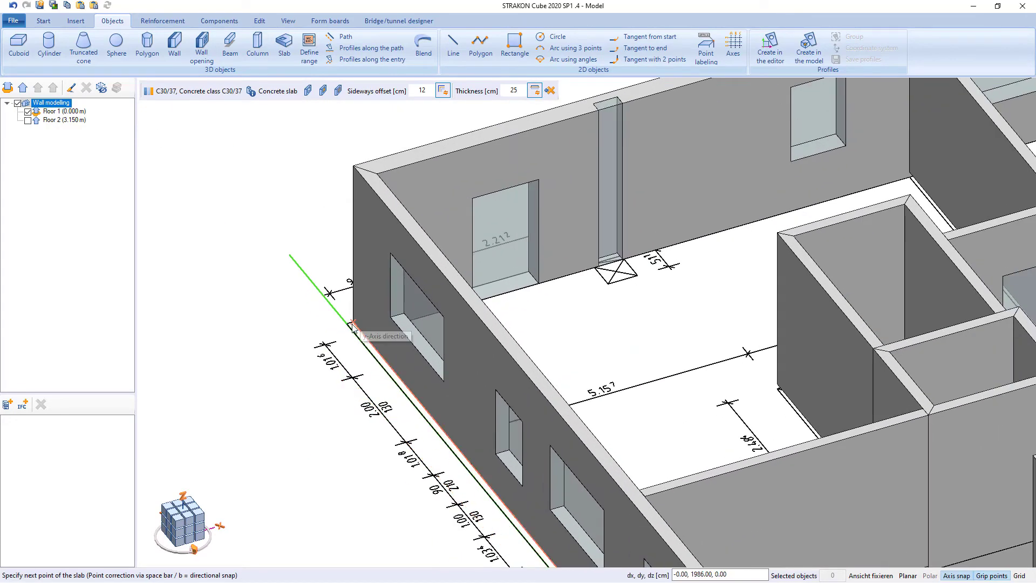
pyautogui.moveTo(360, 312); pyautogui.dragTo(418, 315, button='middle')
pyautogui.scroll(-3, 418, 314)
pyautogui.moveTo(294, 316); pyautogui.dragTo(553, 539, button='middle')
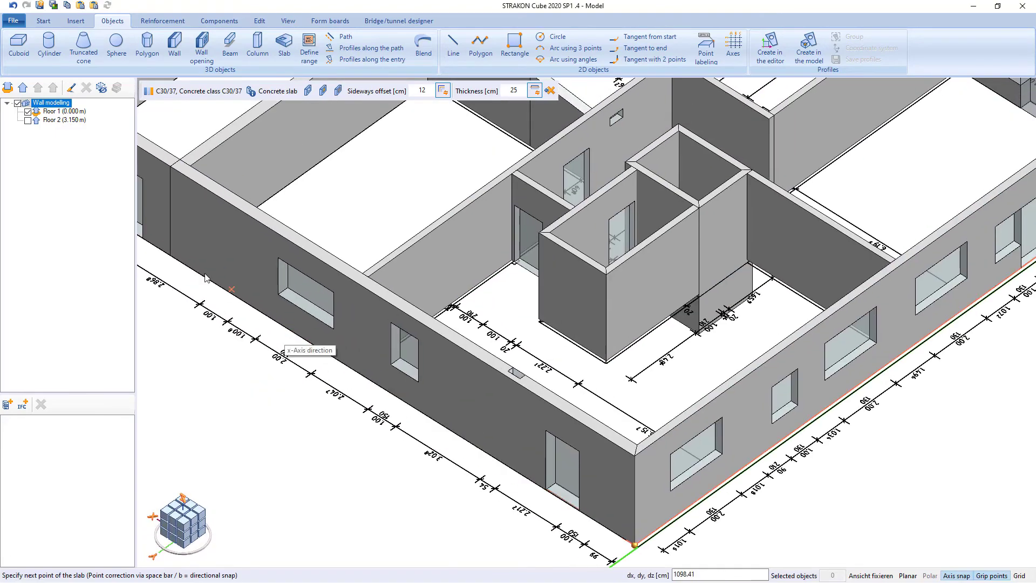
pyautogui.click(172, 263)
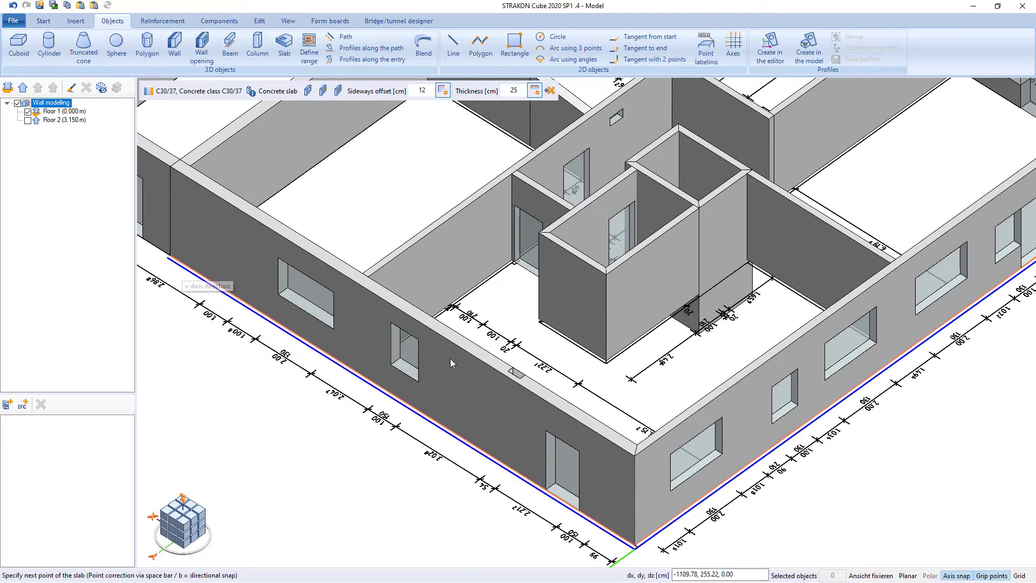
# - Complete the slab outline back to the starting corner with 0 cm sideways offset, and direct its thickness downward below the walls
pyautogui.click(443, 91)
pyautogui.moveTo(461, 436); pyautogui.dragTo(479, 402, button='middle')
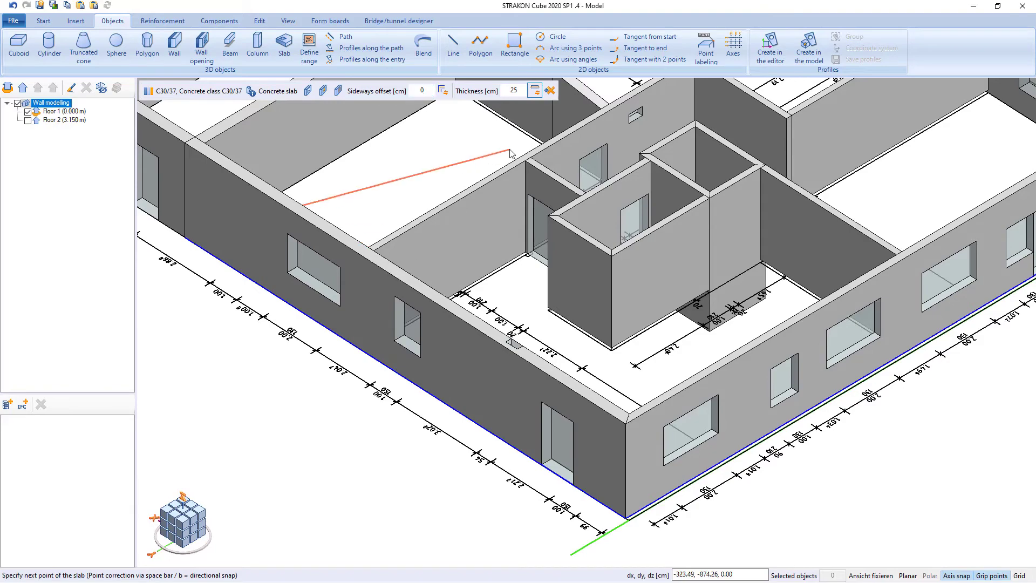
pyautogui.scroll(-3, 388, 370)
pyautogui.moveTo(510, 150); pyautogui.dragTo(580, 337, button='middle')
pyautogui.scroll(3, 686, 370)
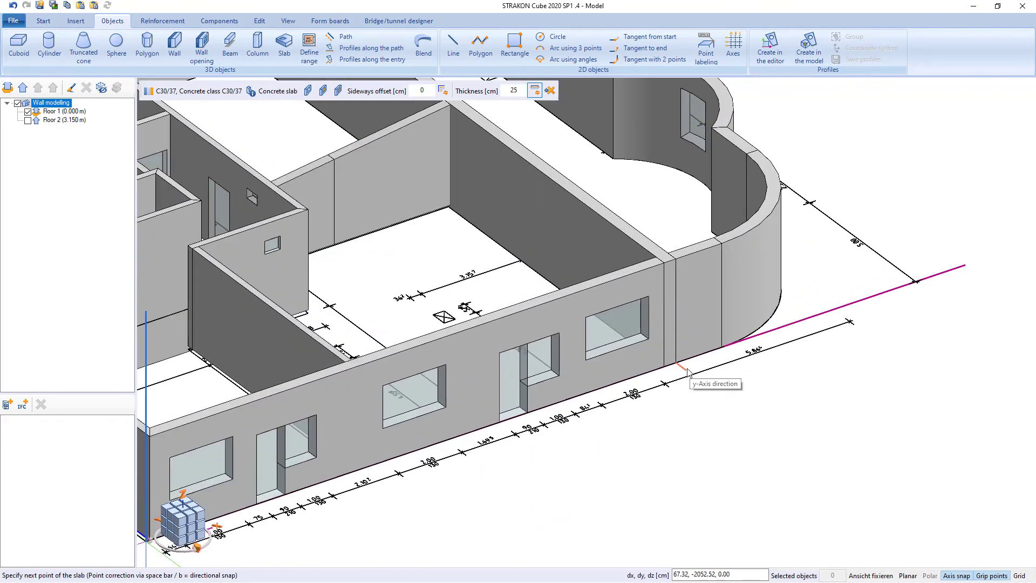
pyautogui.moveTo(302, 494); pyautogui.dragTo(514, 385, button='middle')
pyautogui.scroll(7, 375, 438)
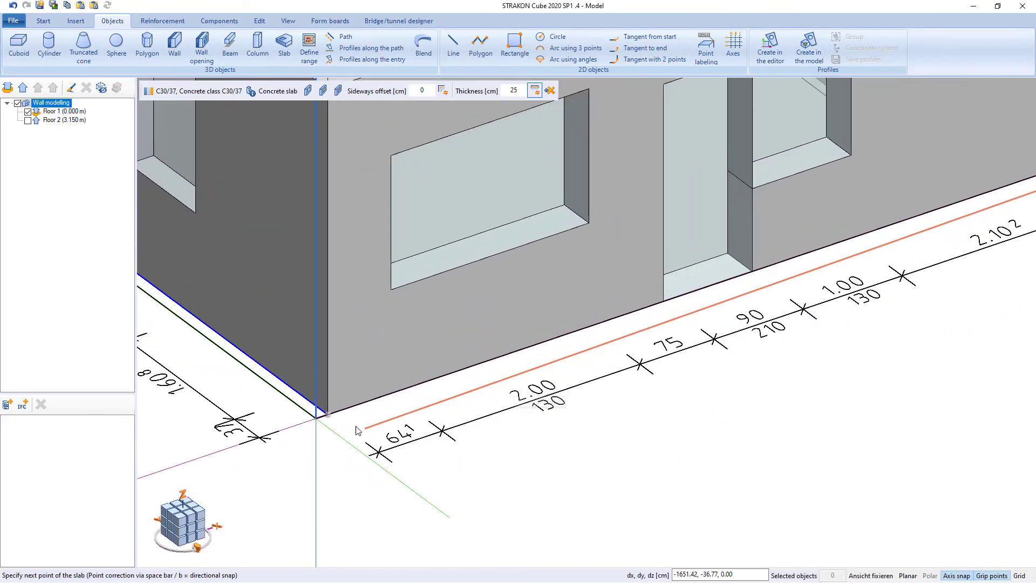
pyautogui.click(325, 413)
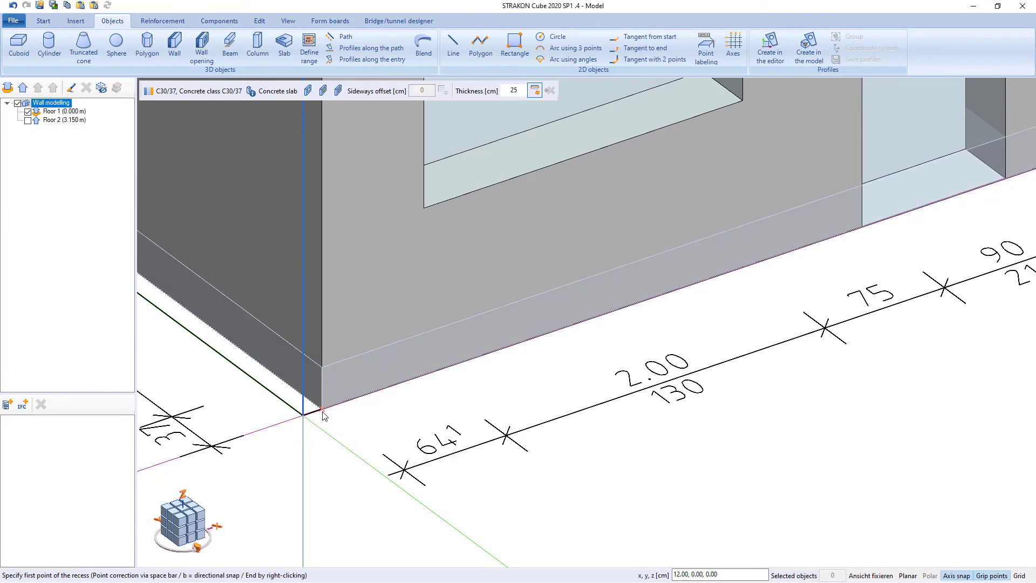
pyautogui.click(533, 93)
pyautogui.moveTo(508, 395); pyautogui.dragTo(510, 476, button='middle')
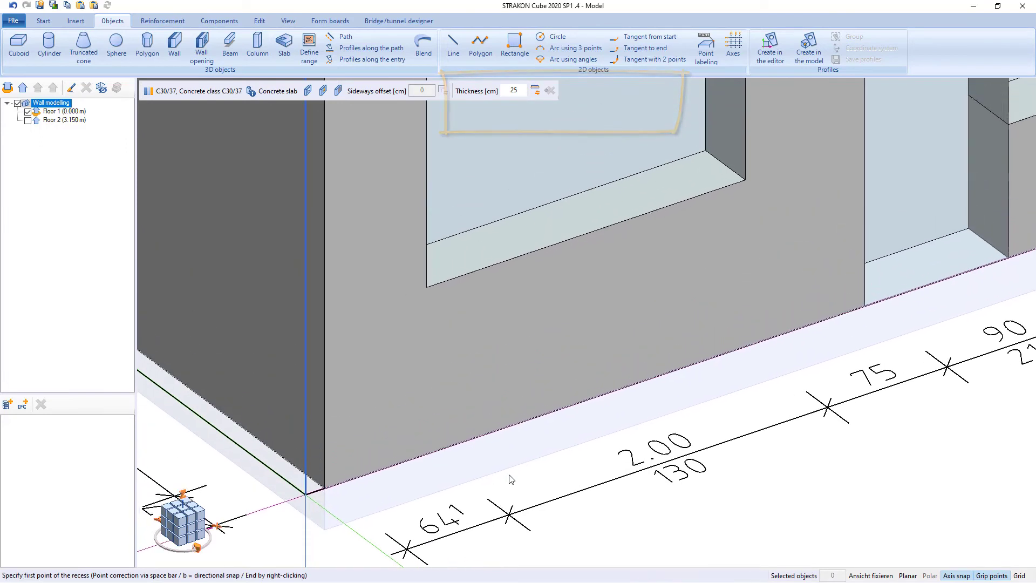
# - Cut a rectangular recess in the slab around the outer corners of the small shaft marked B.L.=-1.30 m
pyautogui.scroll(-3, 511, 476)
pyautogui.click(183, 505)
pyautogui.scroll(-9, 482, 304)
pyautogui.scroll(-2, 482, 308)
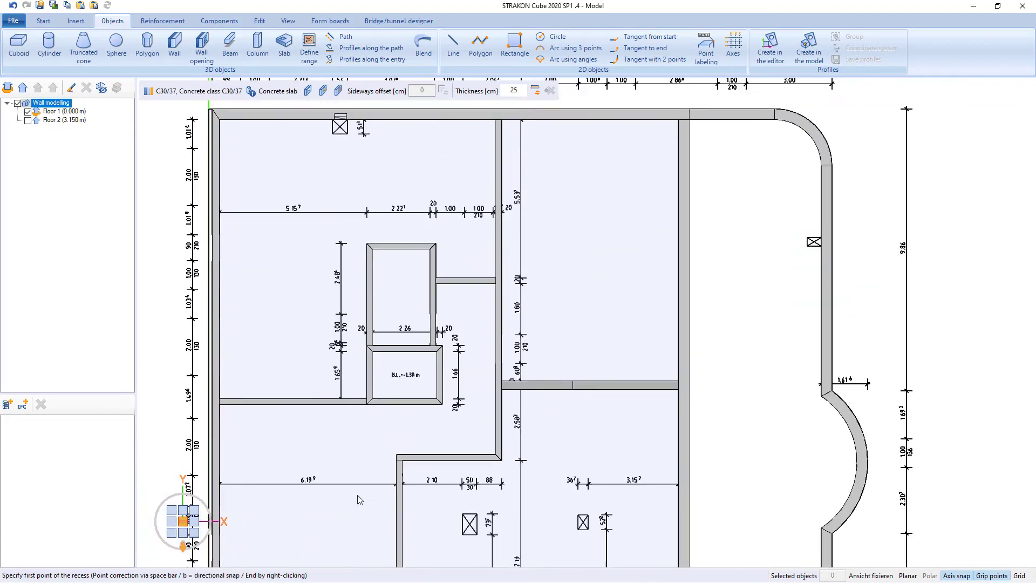
pyautogui.scroll(4, 342, 412)
pyautogui.click(341, 413)
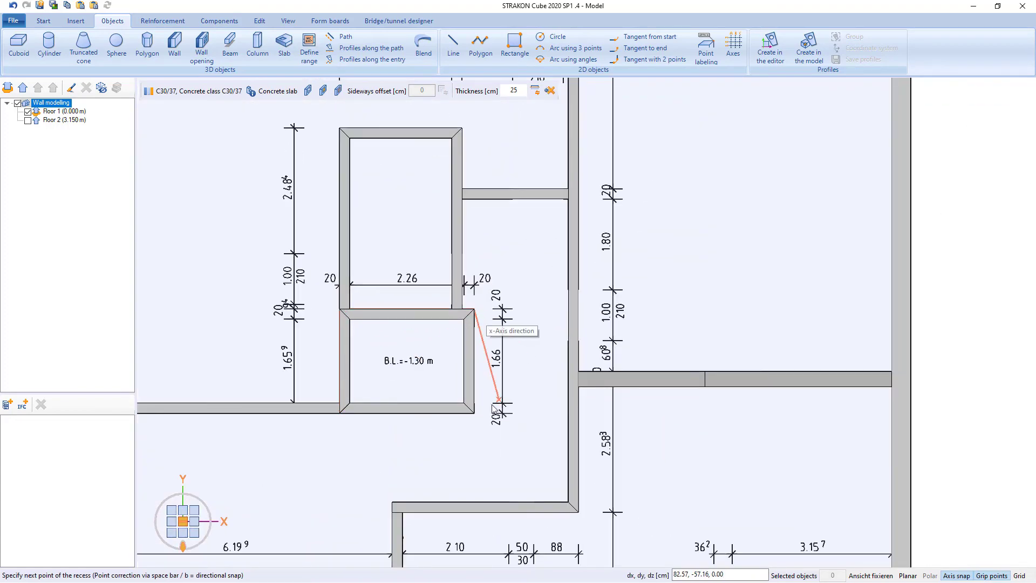
pyautogui.click(341, 416)
# - Cut slab recesses at the three crossed duct symbols, one at the rear wall and two in the front rooms, and finish the slab
pyautogui.scroll(-4, 394, 486)
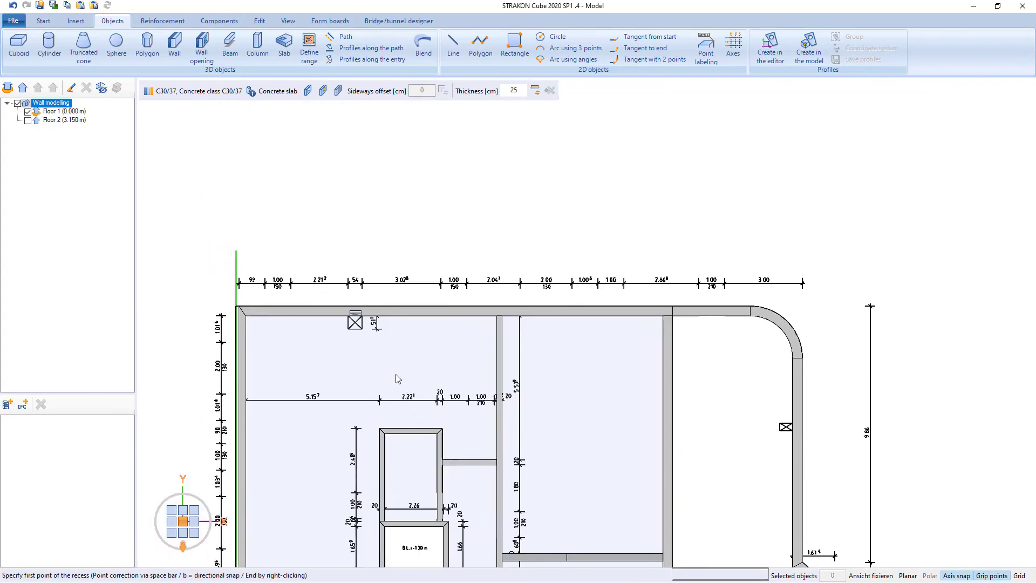
pyautogui.scroll(4, 354, 322)
pyautogui.click(336, 306)
pyautogui.click(337, 340)
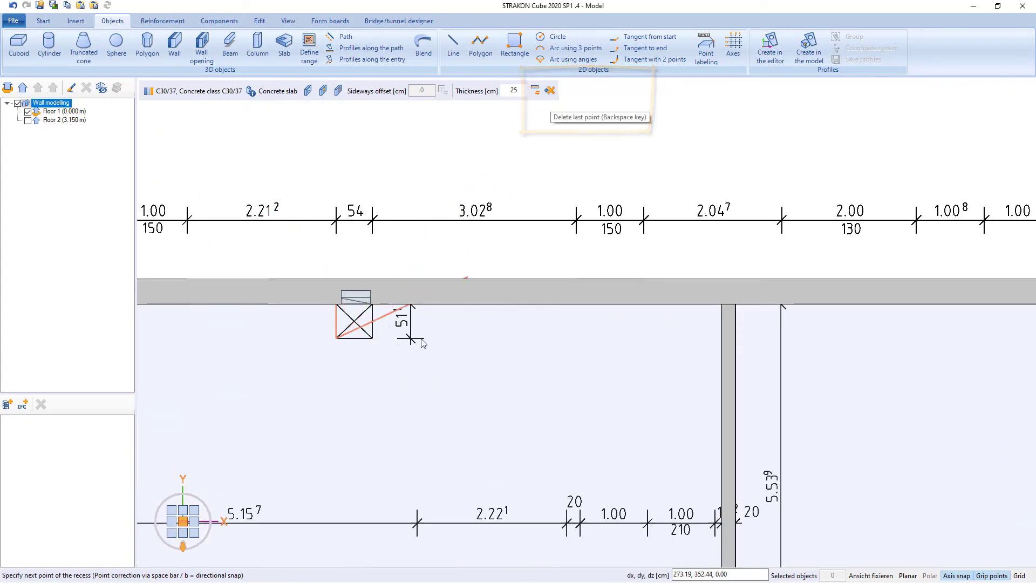
pyautogui.scroll(-3, 355, 309)
pyautogui.scroll(4, 441, 382)
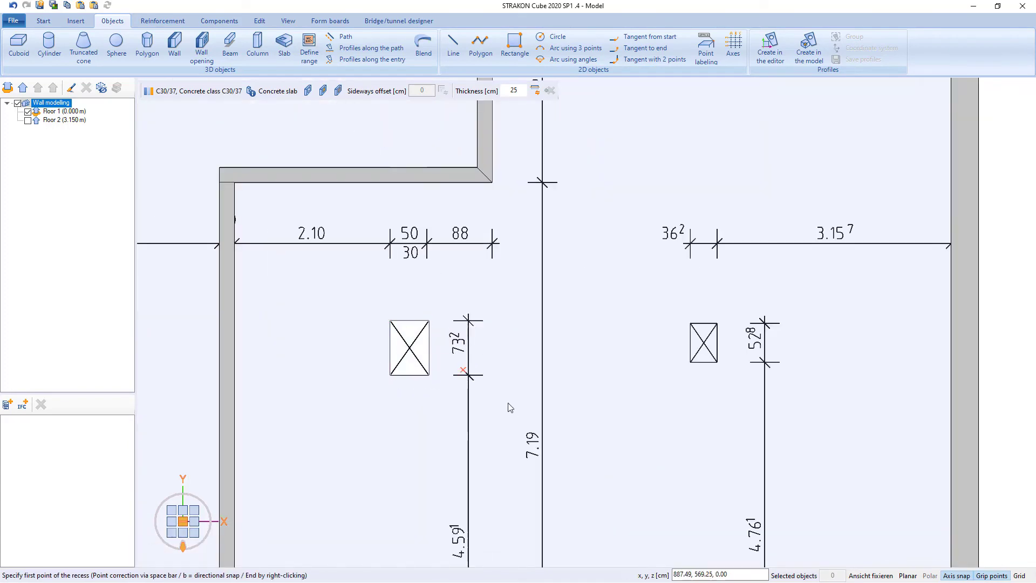
pyautogui.click(692, 328)
pyautogui.scroll(-5, 572, 308)
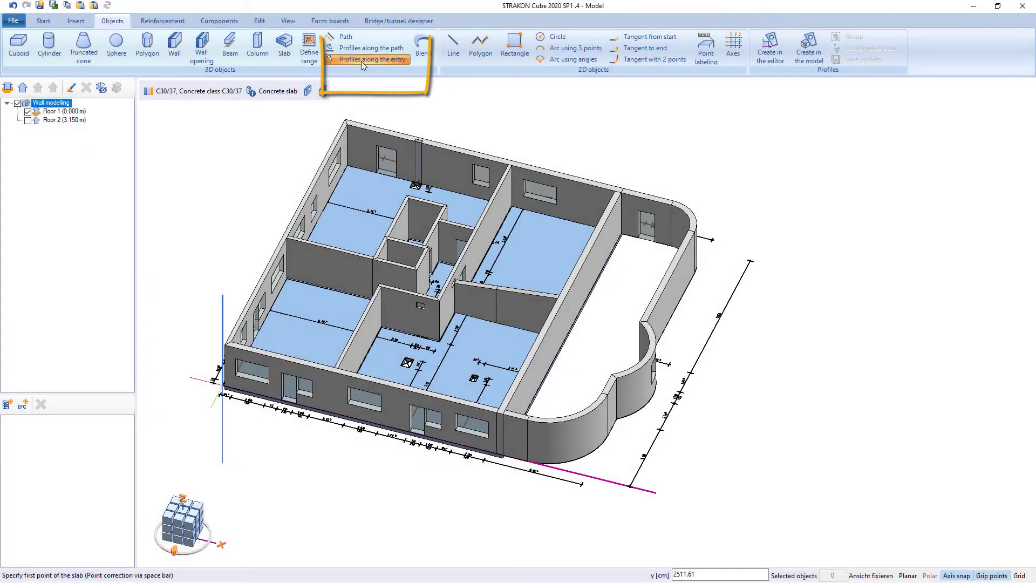
# - Place the saved Slab profile beneath the curved annex and extrude it 25 cm downward along the z-axis
pyautogui.click(361, 59)
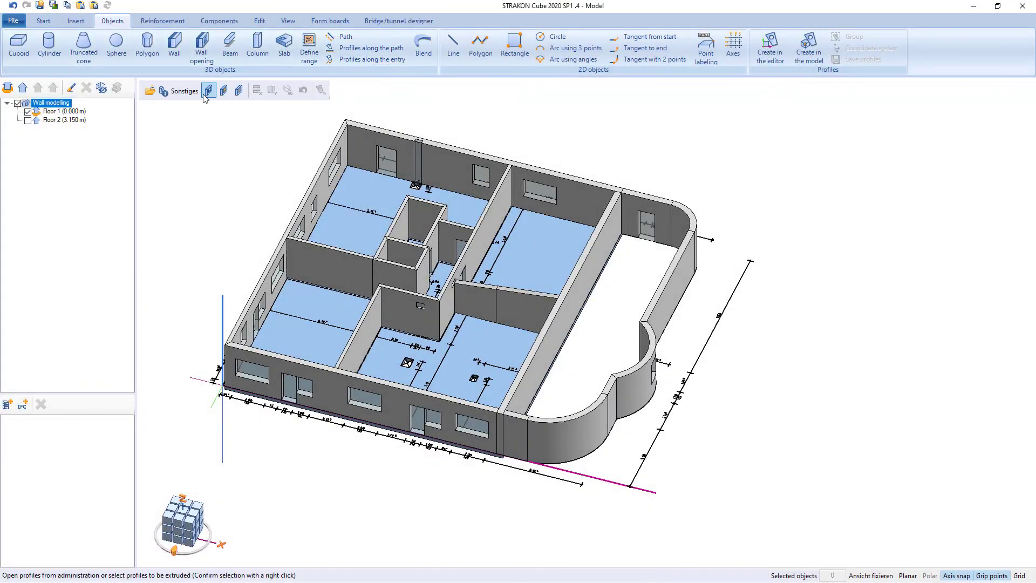
pyautogui.click(153, 91)
pyautogui.click(220, 171)
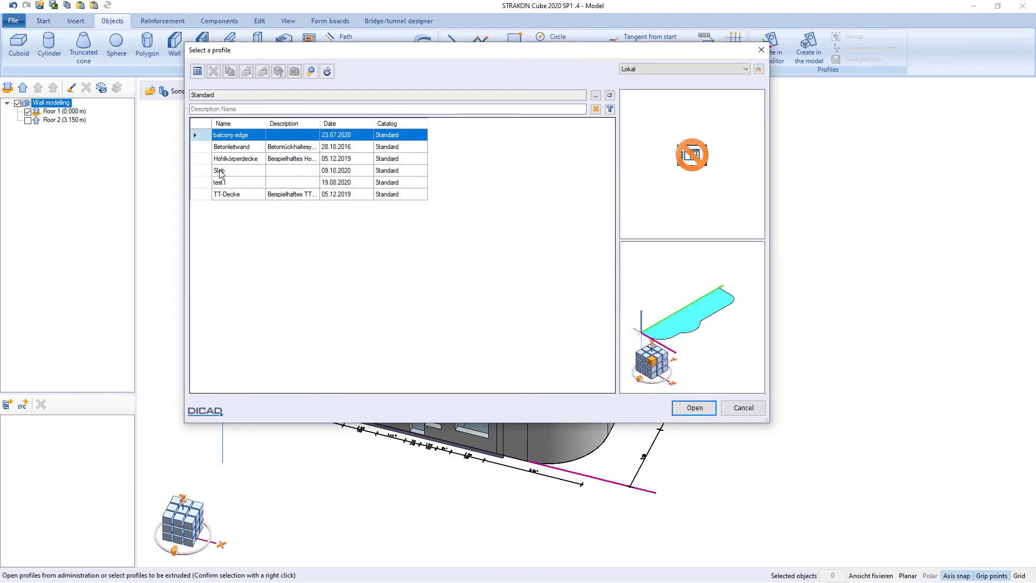
pyautogui.click(694, 408)
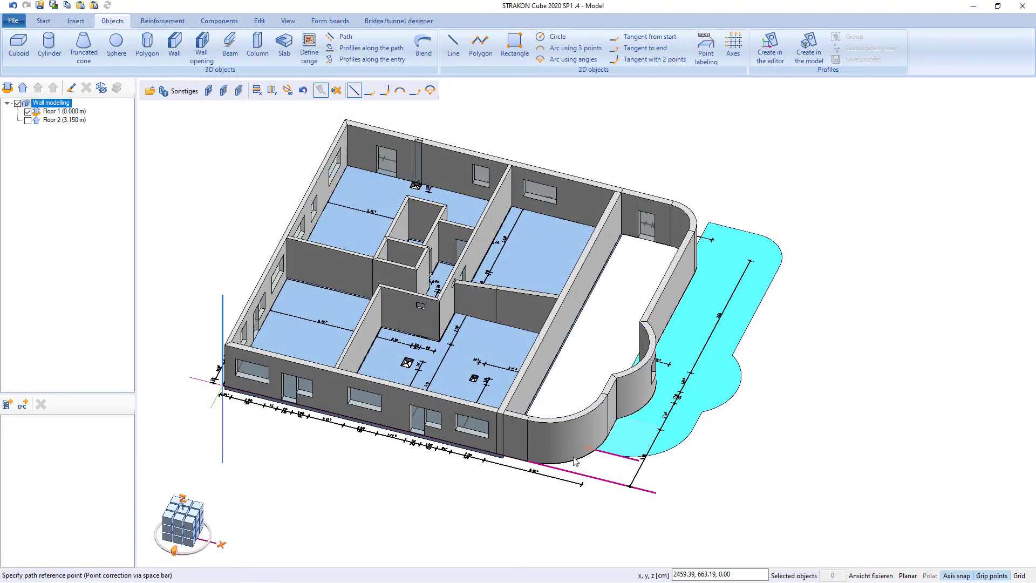
pyautogui.scroll(5, 504, 452)
pyautogui.scroll(3, 505, 452)
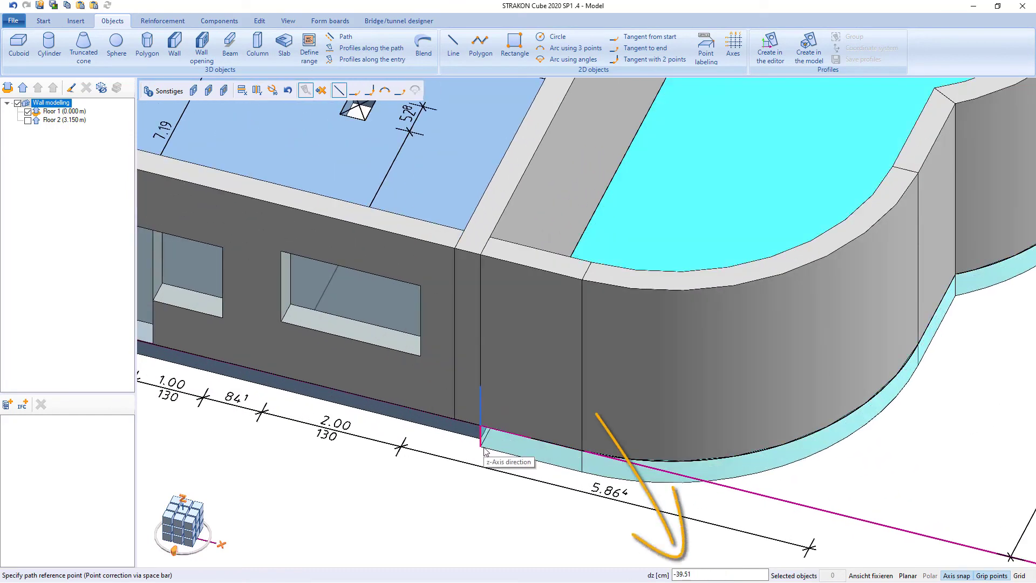
pyautogui.press('Return')
pyautogui.rightClick(485, 451)
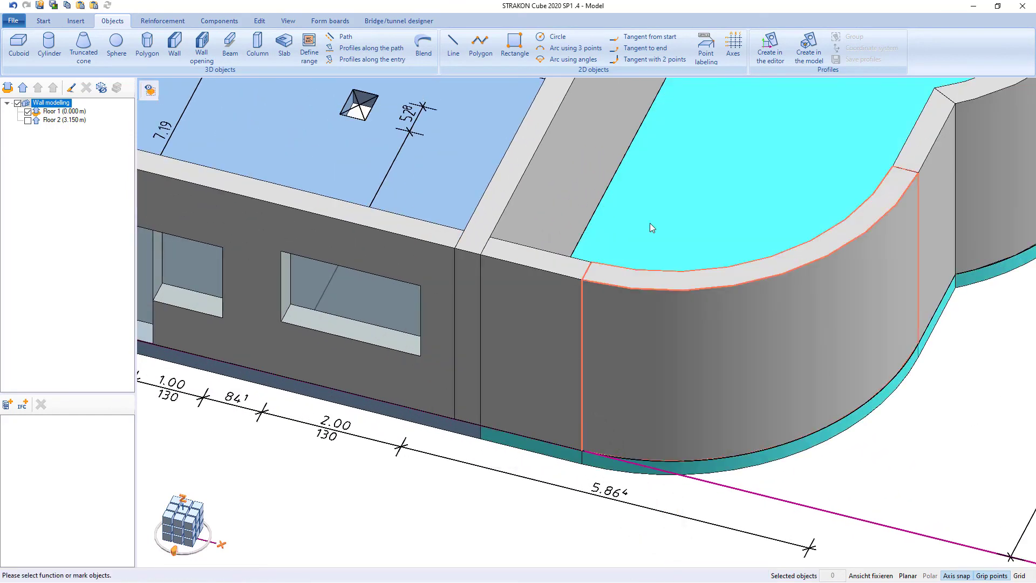
# - Change the material of the curved annex slab to C30/37
pyautogui.doubleClick(676, 168)
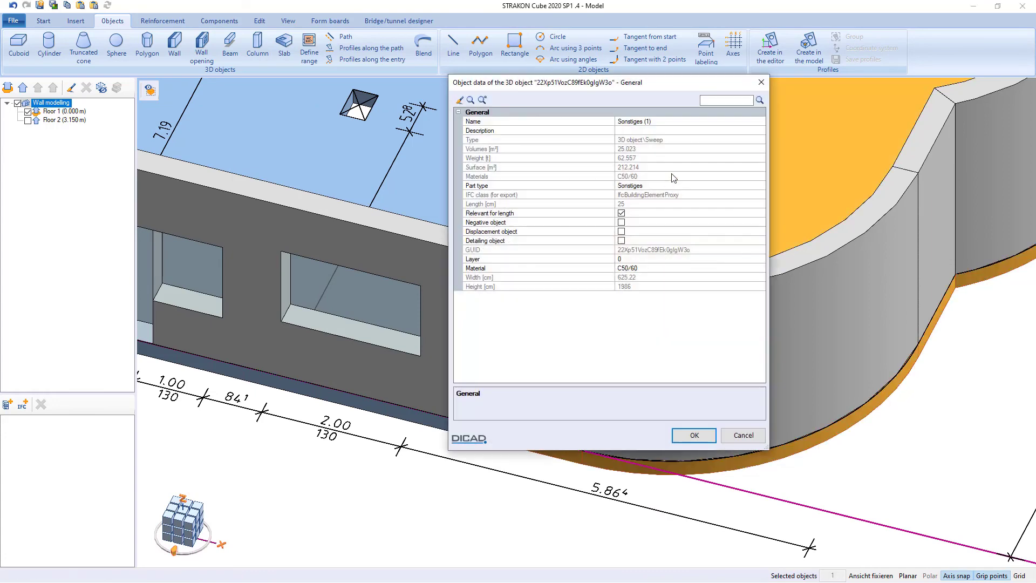
pyautogui.click(641, 268)
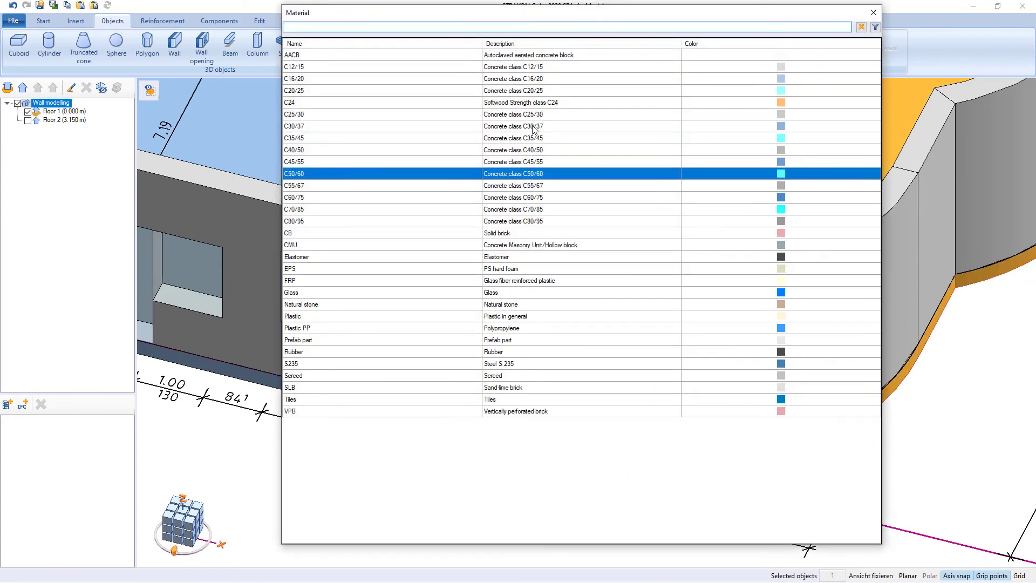
pyautogui.doubleClick(533, 128)
pyautogui.click(699, 441)
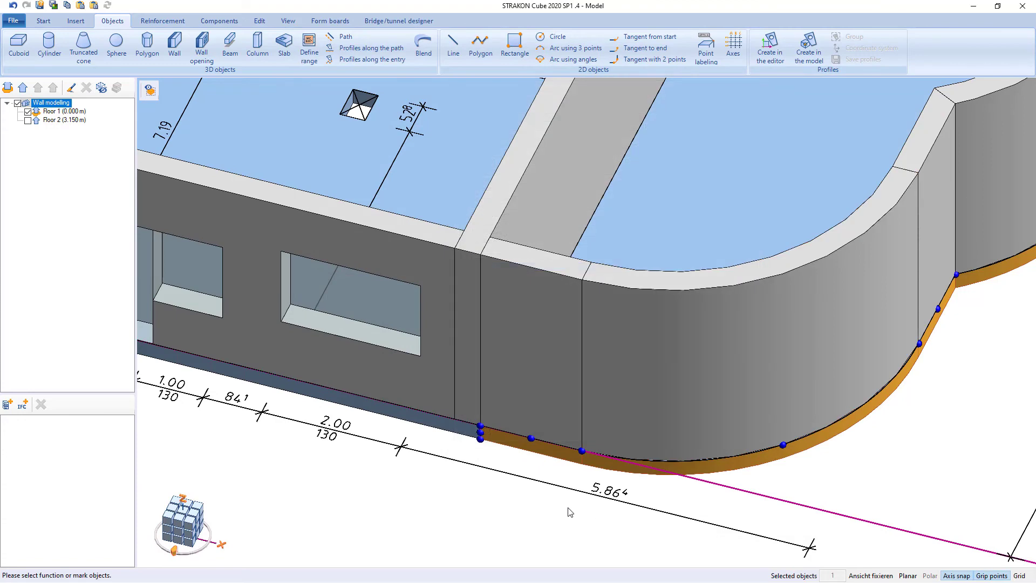
# - Widen the main slab by moving its long edge along the side wall 12 cm outward in the x-axis direction
pyautogui.click(182, 509)
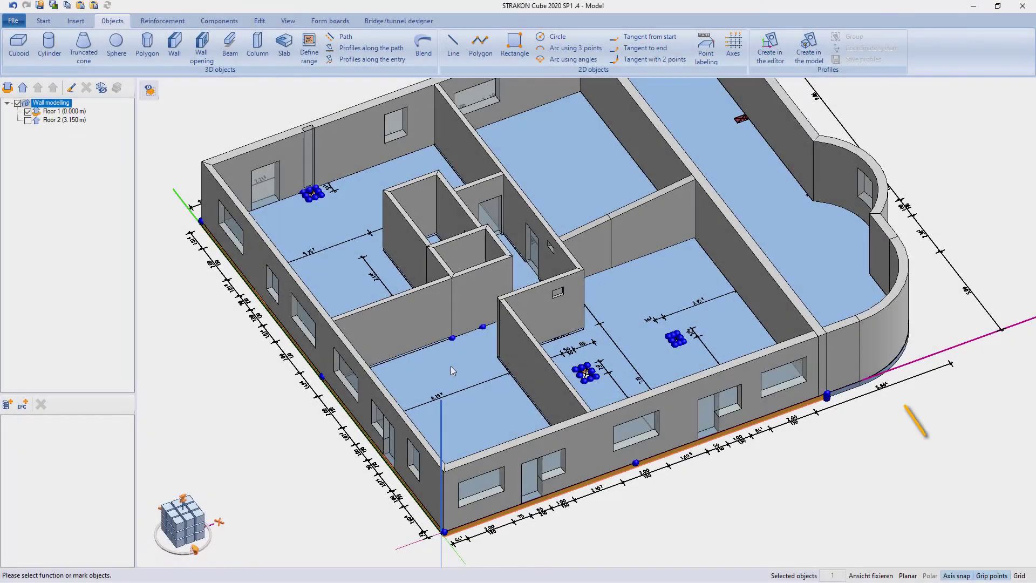
pyautogui.scroll(3, 443, 491)
pyautogui.scroll(5, 443, 491)
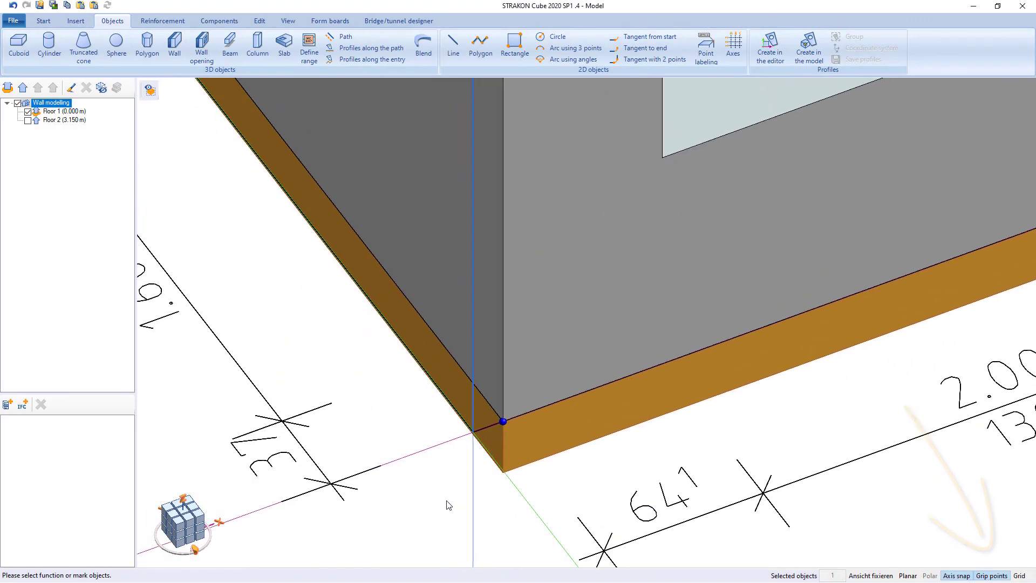
pyautogui.click(502, 420)
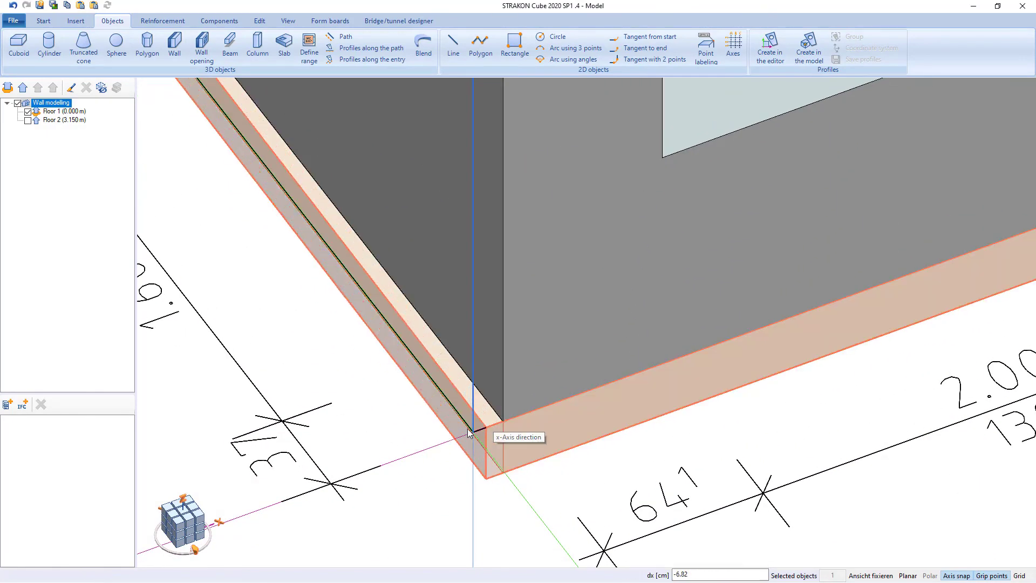
pyautogui.scroll(-10, 459, 440)
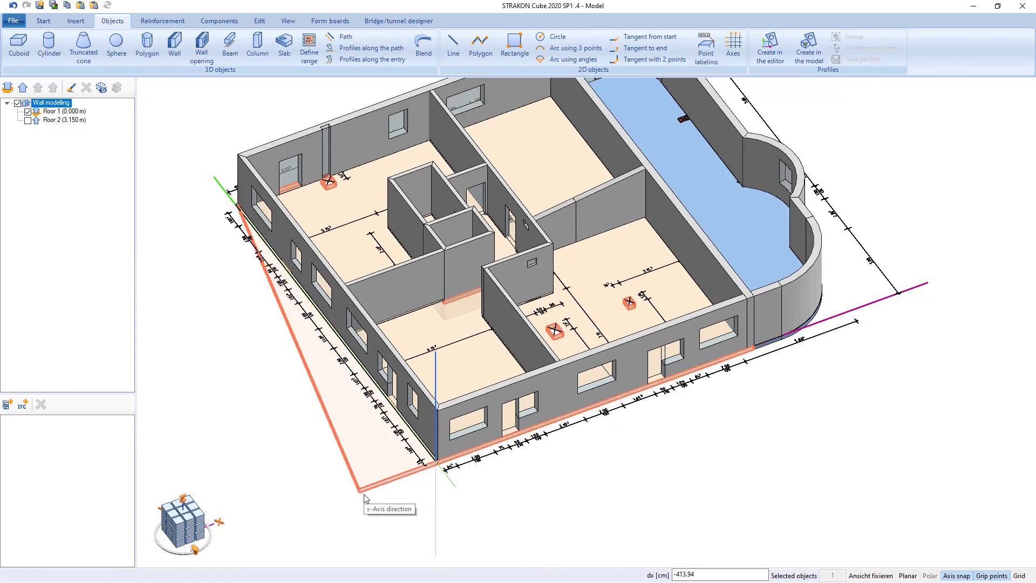
pyautogui.click(364, 497)
pyautogui.scroll(10, 377, 350)
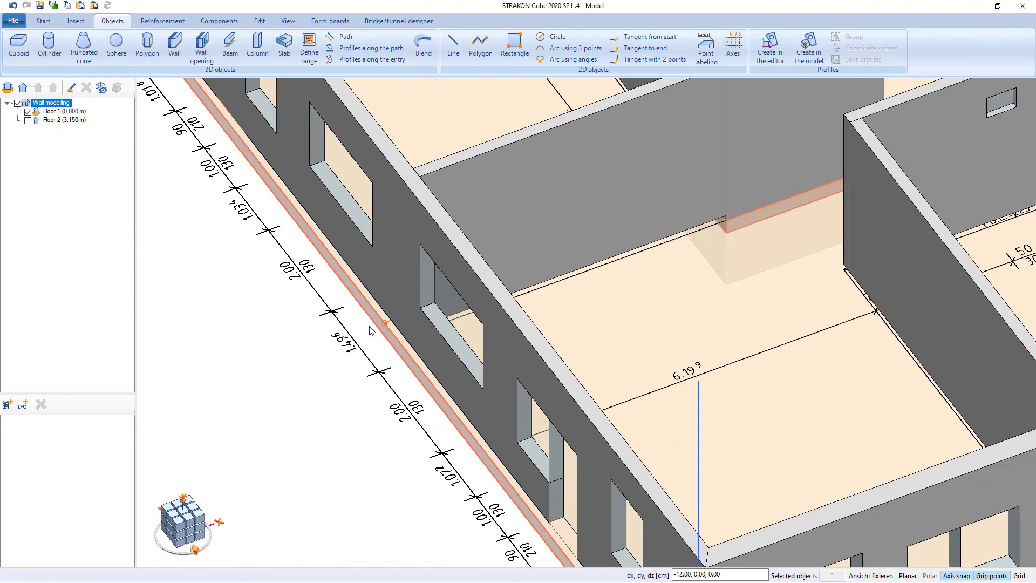
pyautogui.scroll(-10, 301, 294)
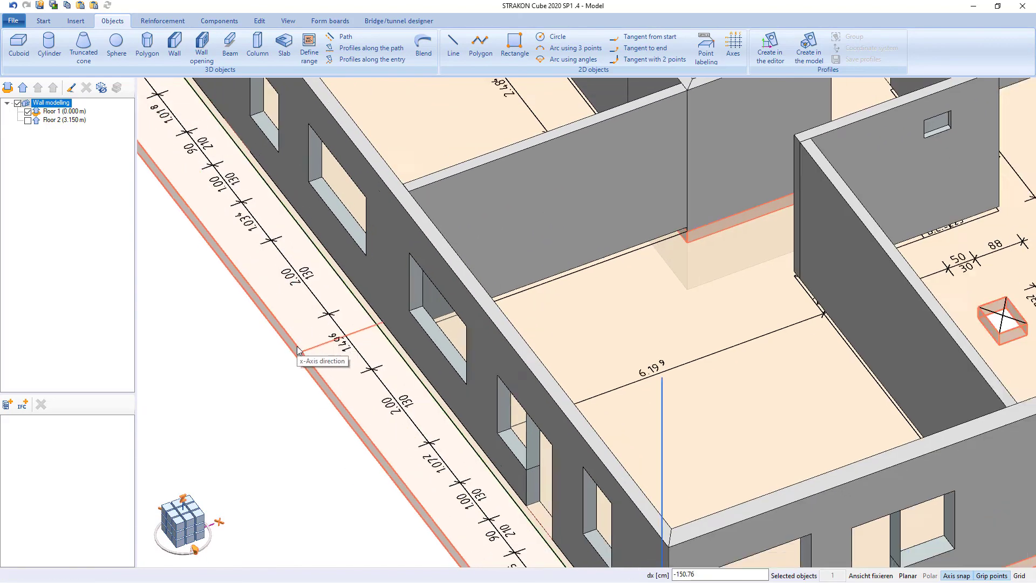
pyautogui.press('Return')
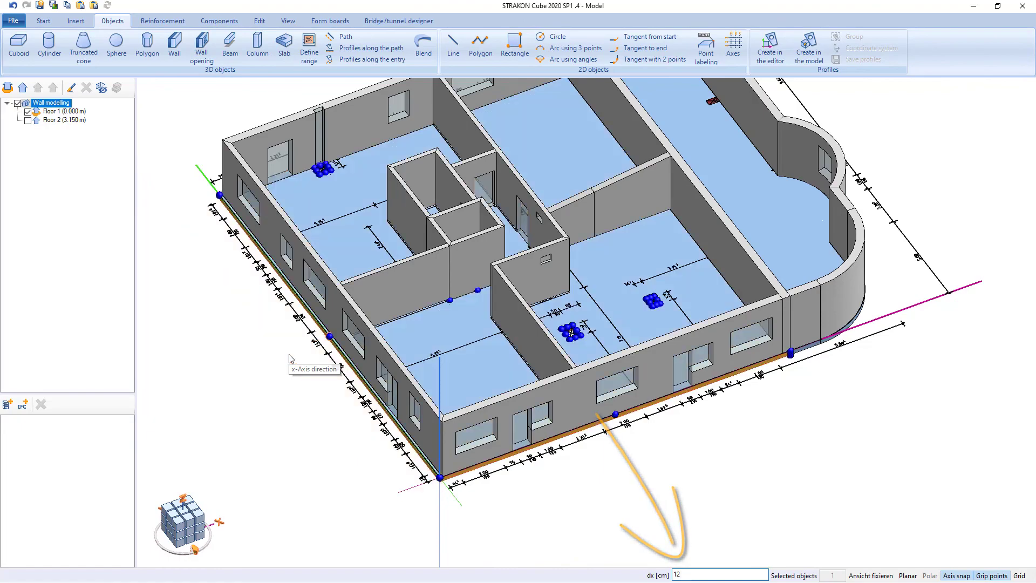
# - Enlarge the slab recess at the rear wall by moving its inner corner point 20 cm along the y-axis
pyautogui.scroll(10, 290, 214)
pyautogui.moveTo(289, 209); pyautogui.dragTo(239, 207, button='middle')
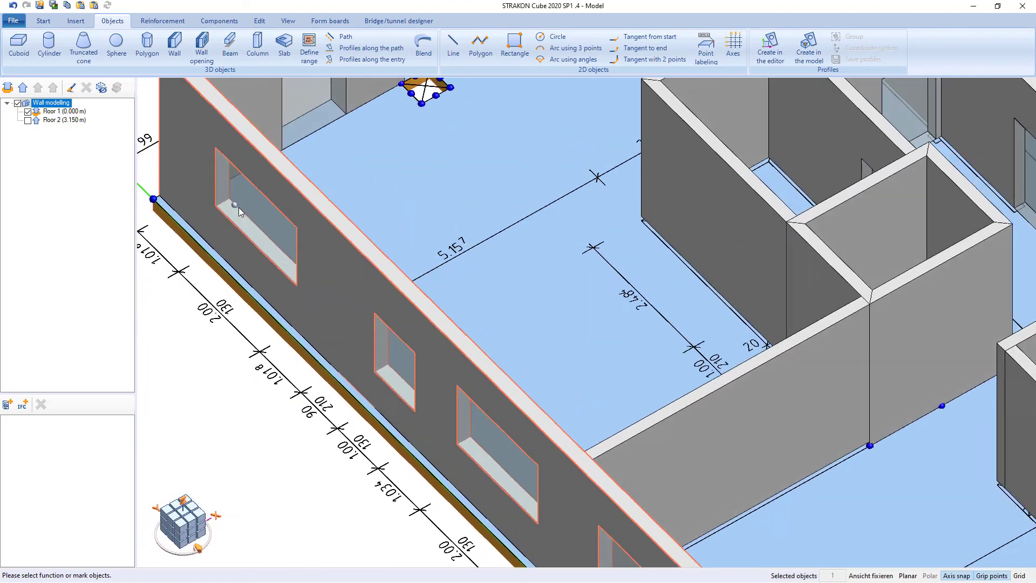
pyautogui.moveTo(452, 123); pyautogui.dragTo(425, 231, button='middle')
pyautogui.scroll(3, 425, 230)
pyautogui.click(380, 166)
pyautogui.press('Escape')
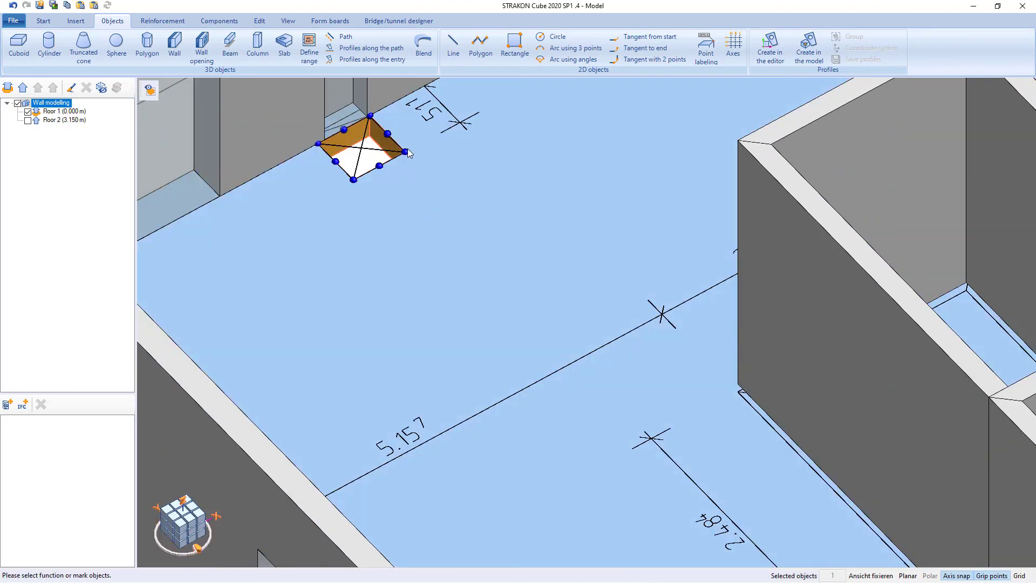
pyautogui.click(419, 157)
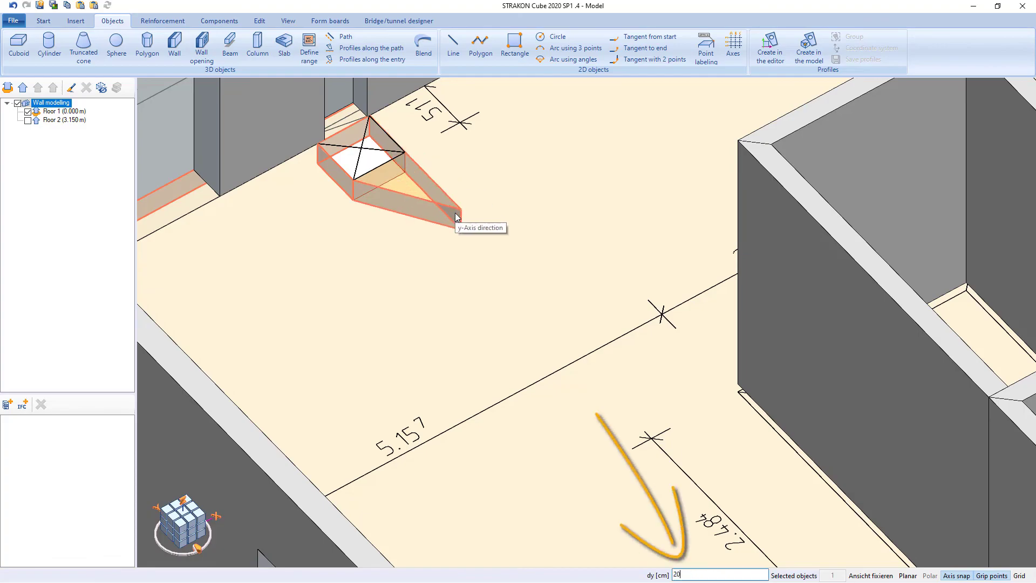
pyautogui.write('20')
pyautogui.press('Return')
pyautogui.scroll(-10, 397, 264)
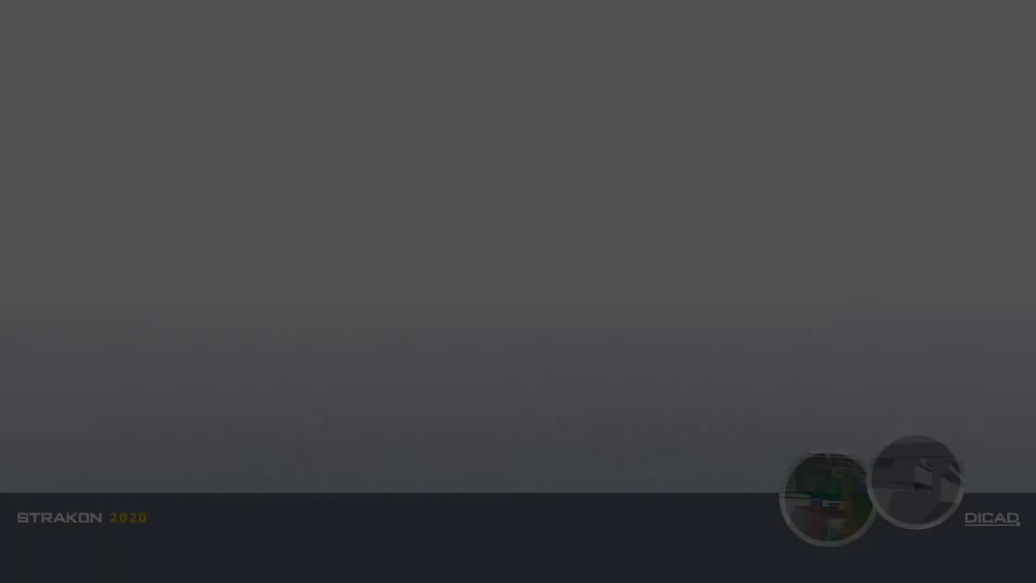